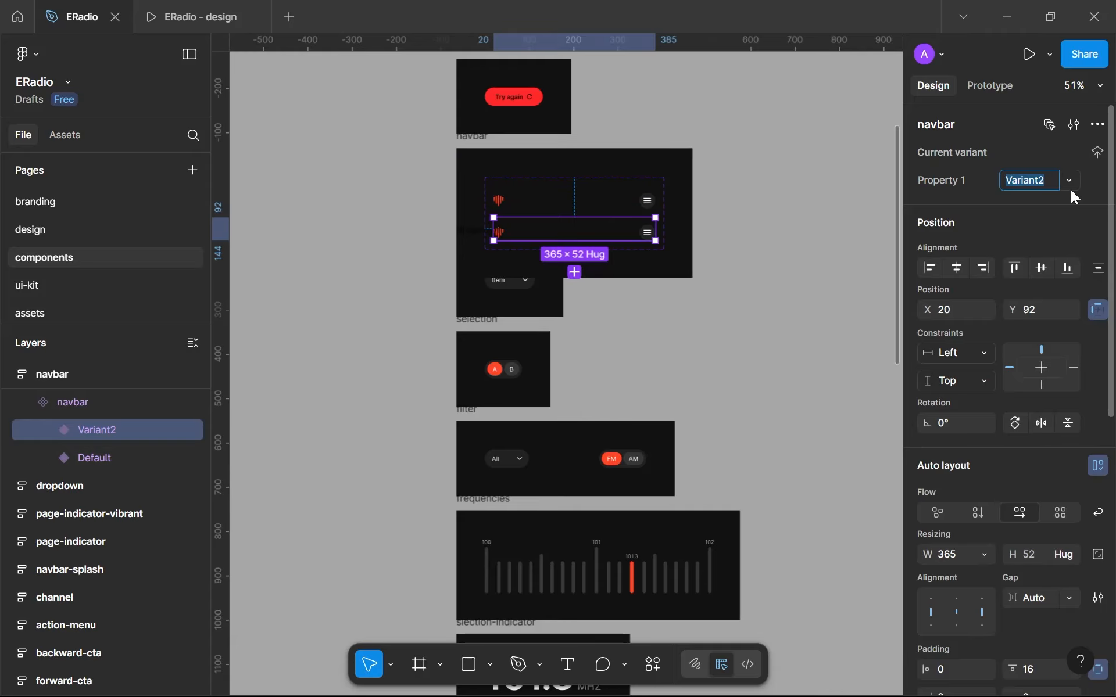
- Rename the navbar component's default variant as closed and its second variant as opened
text(open)
key(Return)
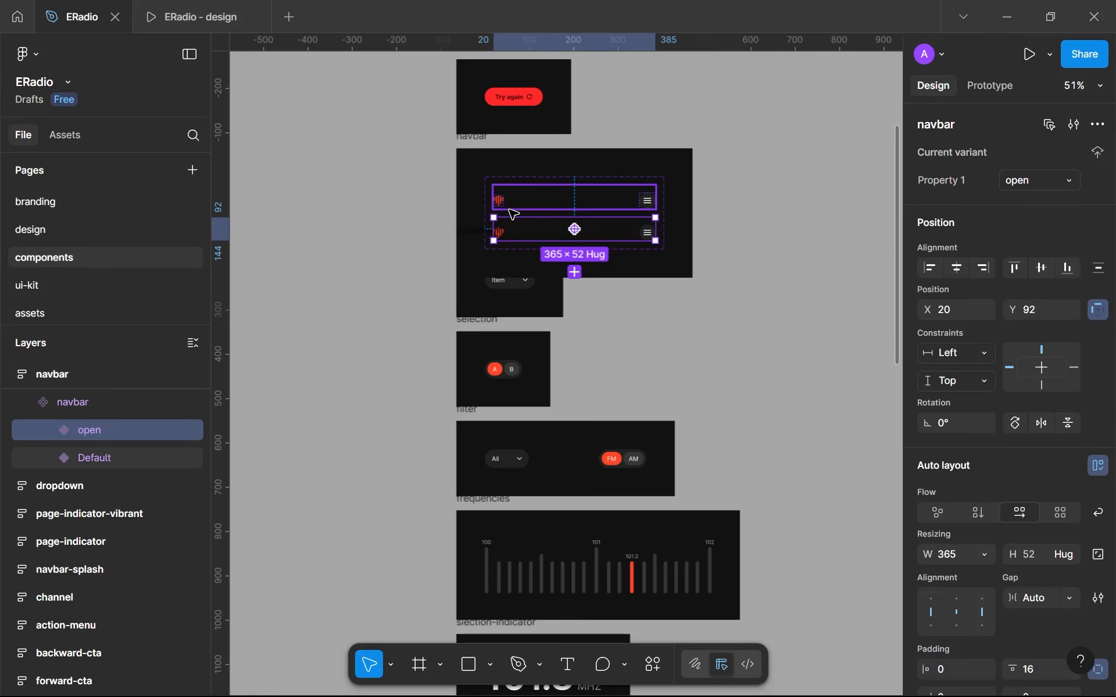
click(513, 204)
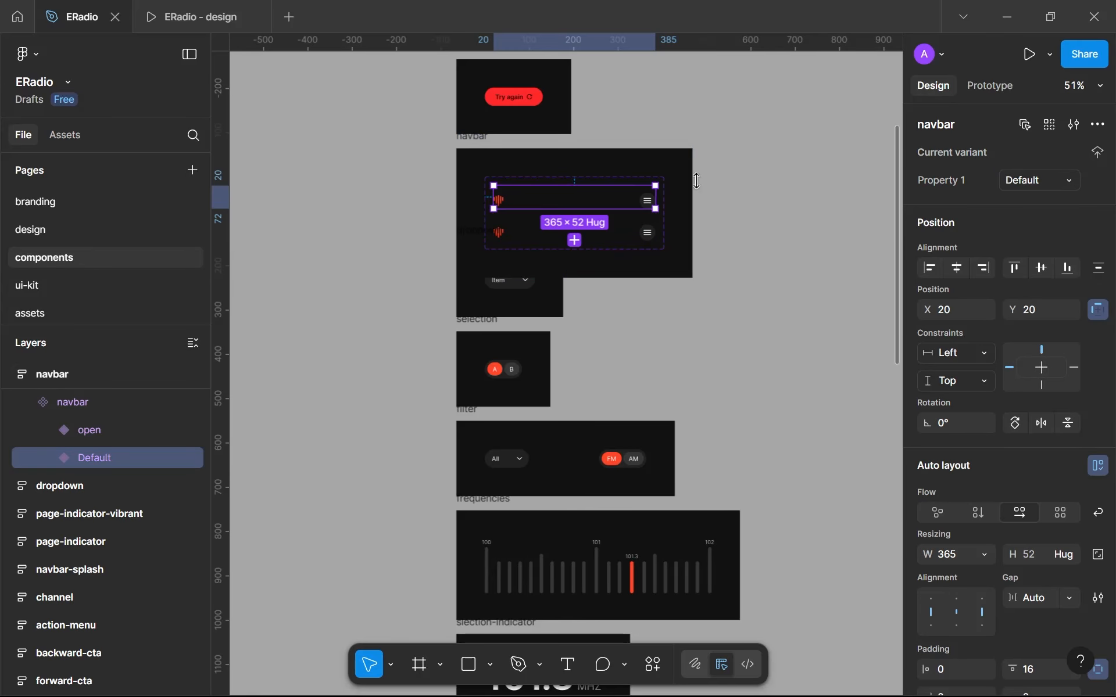
click(1038, 181)
text(closed)
key(Return)
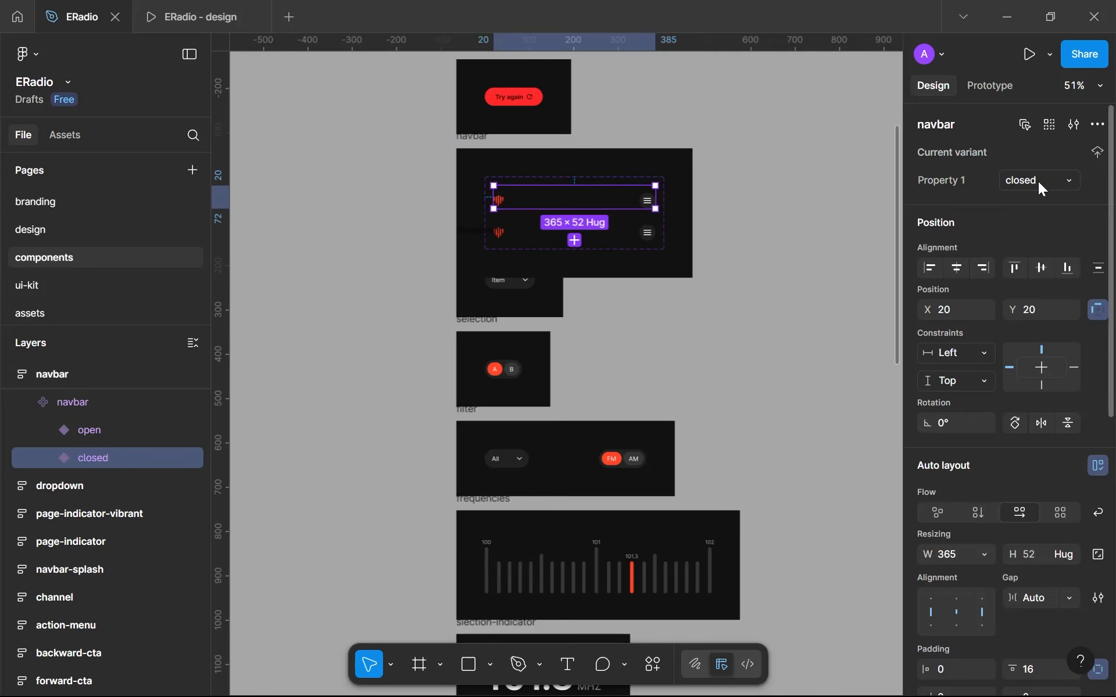
click(515, 232)
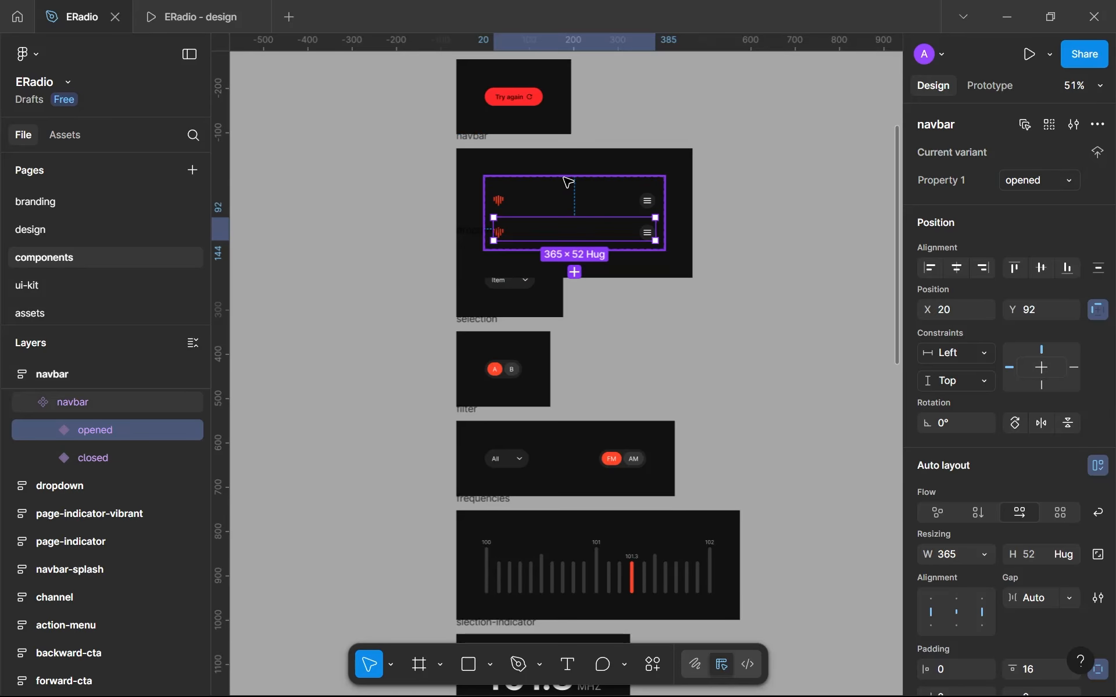
- Apply the brand-500 color style to the stroke of the navbar component set
key(Escape)
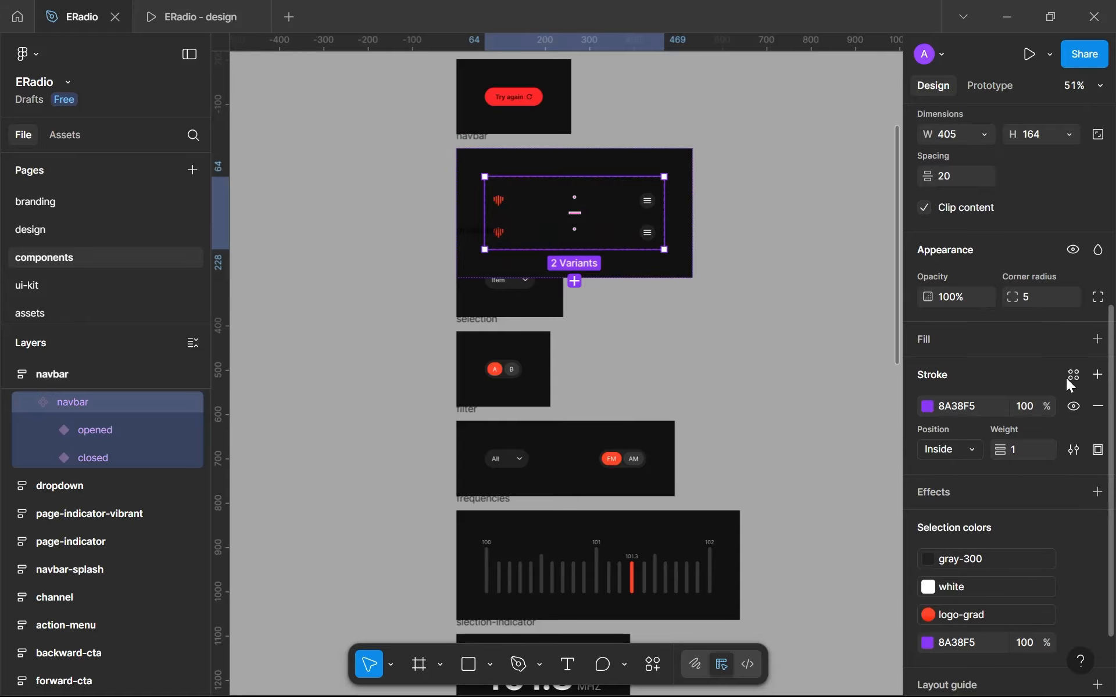
click(1069, 377)
click(769, 472)
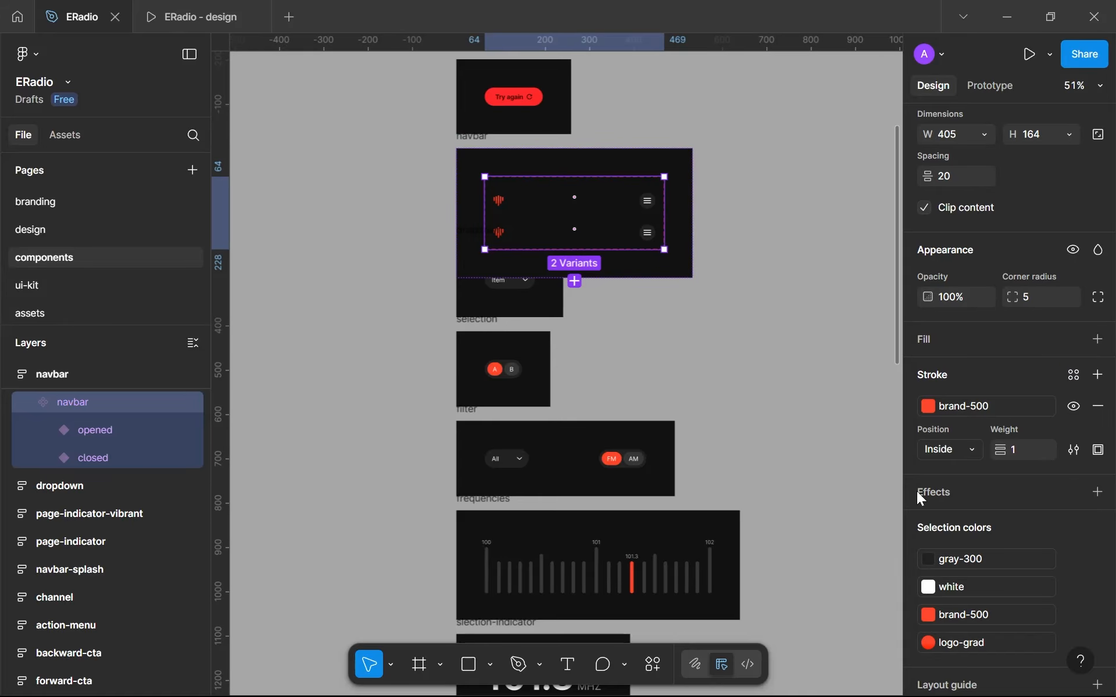
- Add vertical auto layout to the navbar component set with a gap of 32 and horizontal and vertical padding of 64
scroll(992, 463, down, 3)
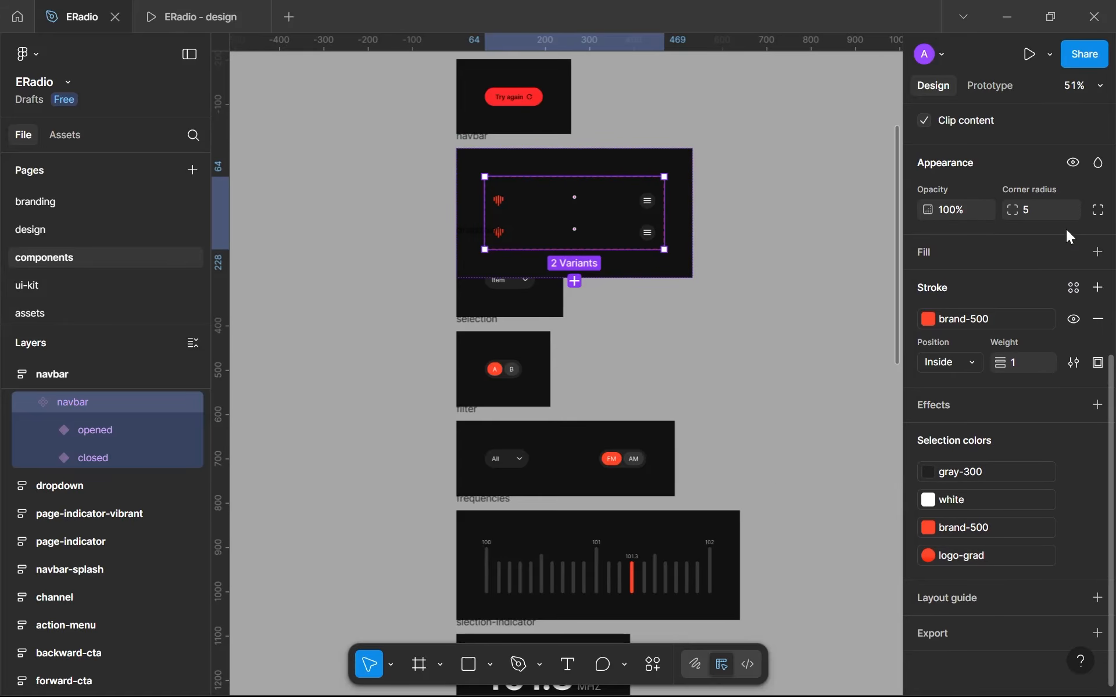
scroll(1066, 234, up, 5)
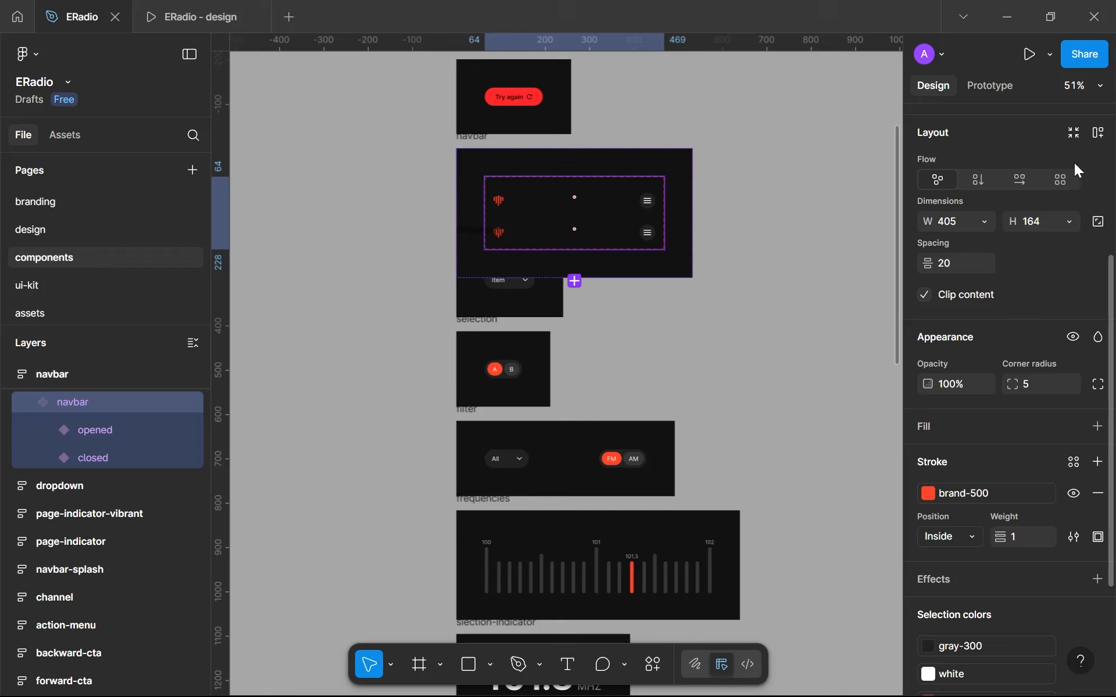
click(1096, 133)
click(1030, 267)
click(962, 340)
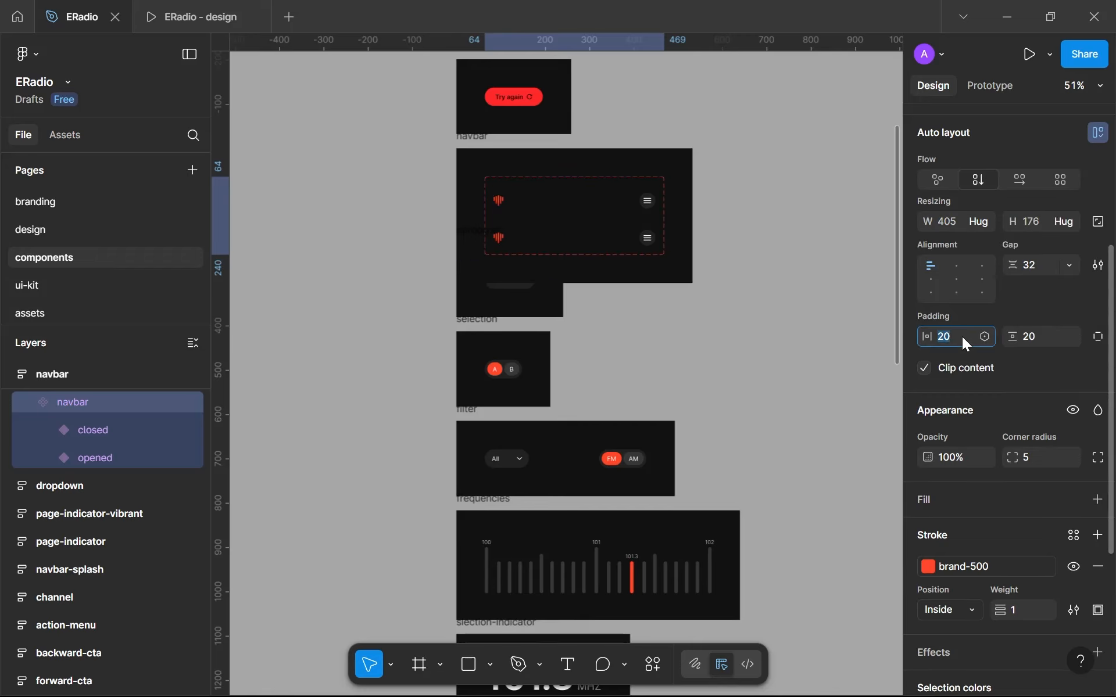
text(64)
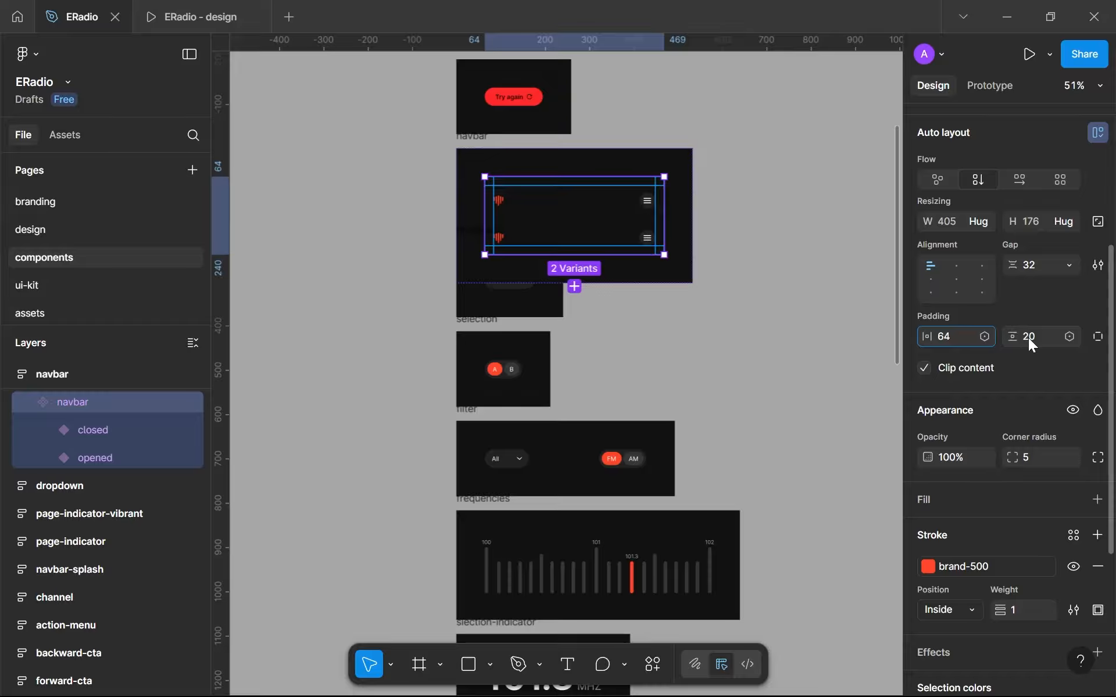
click(1027, 337)
text(64)
key(Return)
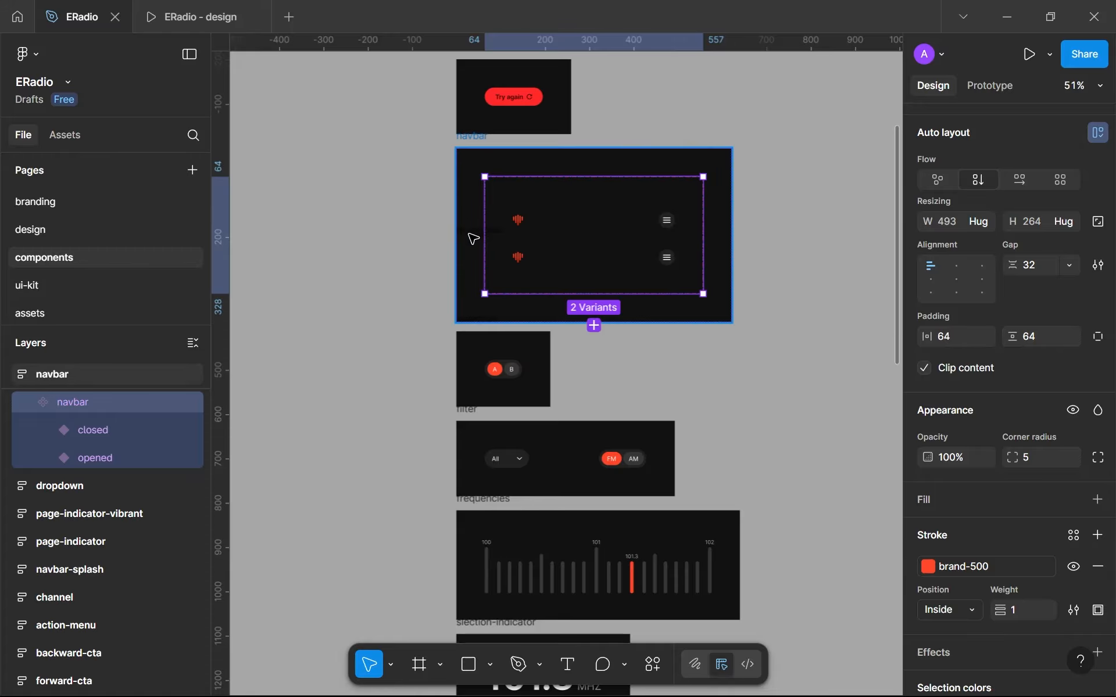
- Move the dropdown frame and the component frames beneath it down, leaving a spacing of 32 below the navbar frame
click(64, 482)
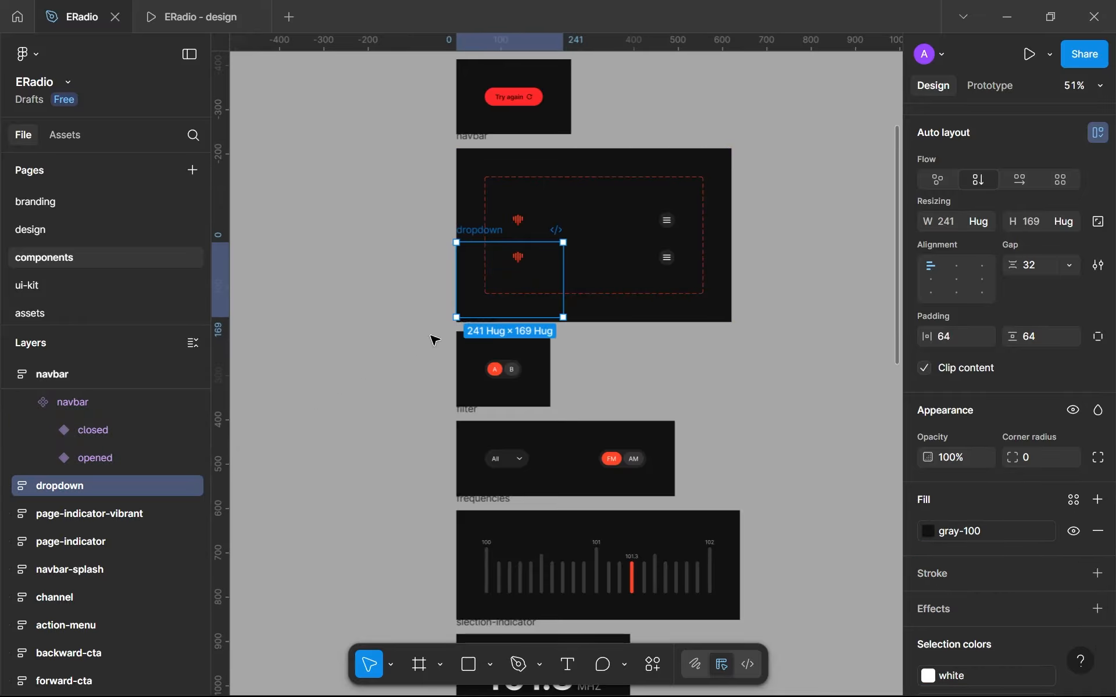
shift+click(470, 354)
scroll(473, 366, down, 5)
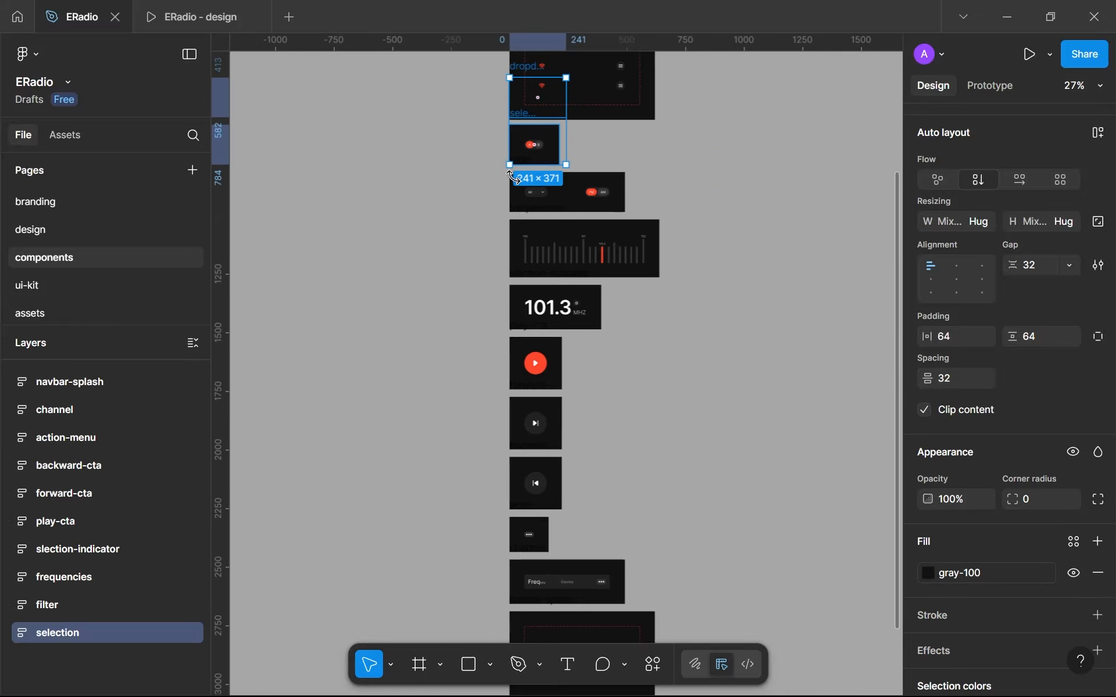
drag(484, 165, 371, 605)
scroll(523, 515, right, 5)
scroll(494, 540, down, 4)
key(shift+a)
scroll(361, 599, down, 4)
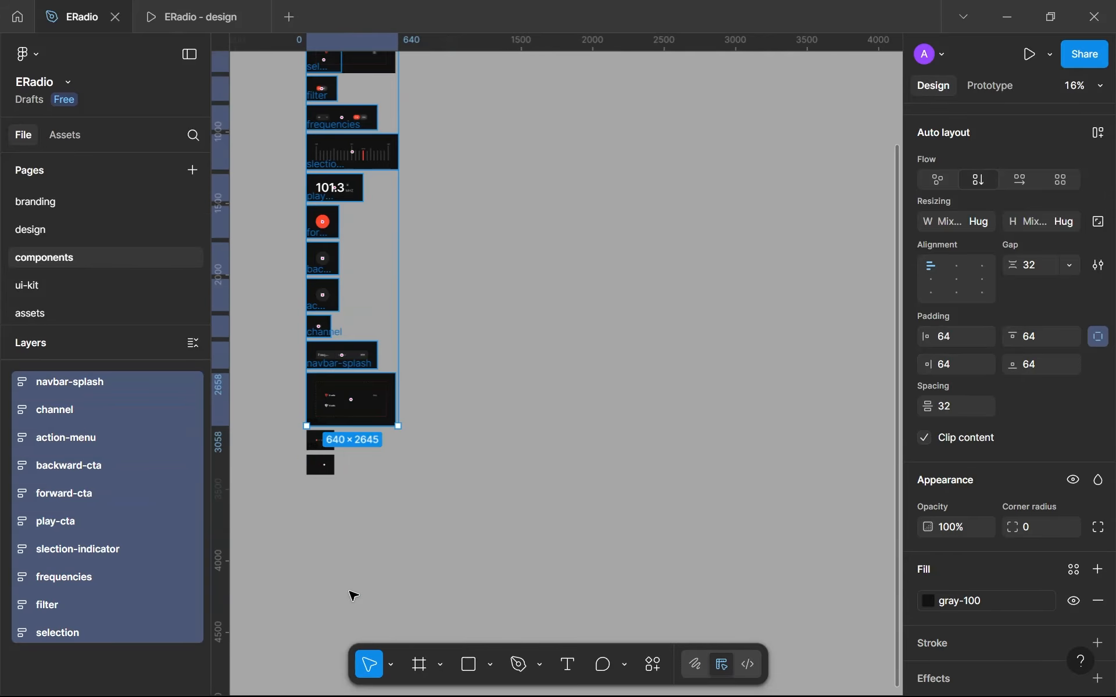
drag(344, 468, 281, 428)
scroll(361, 291, up, 3)
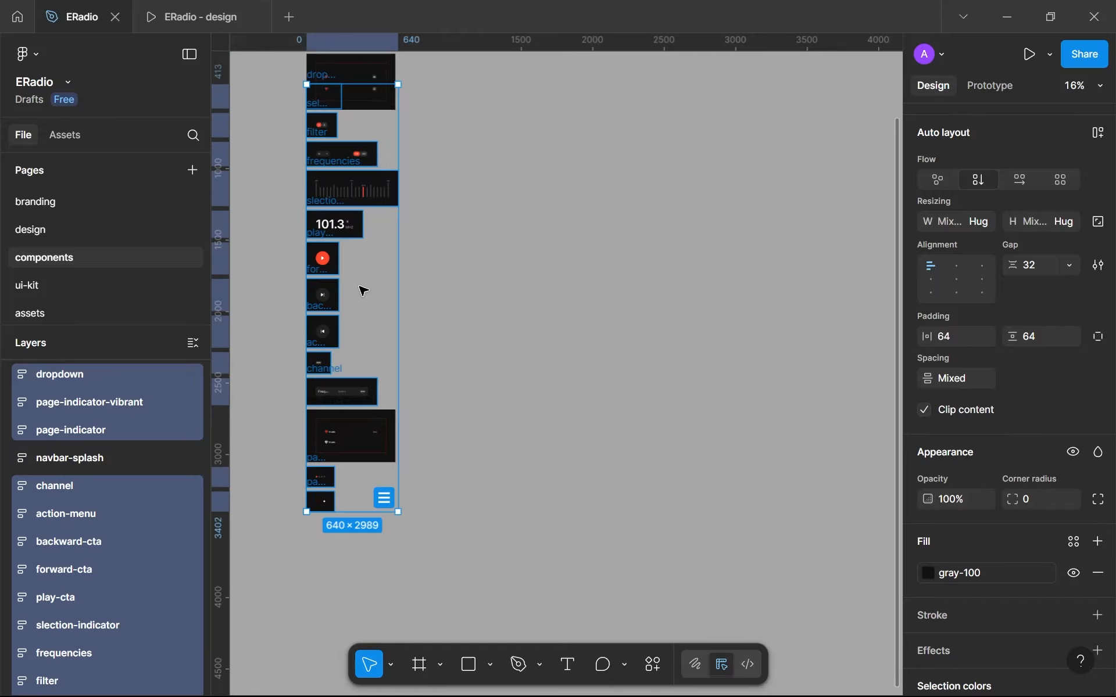
drag(320, 249, 320, 279)
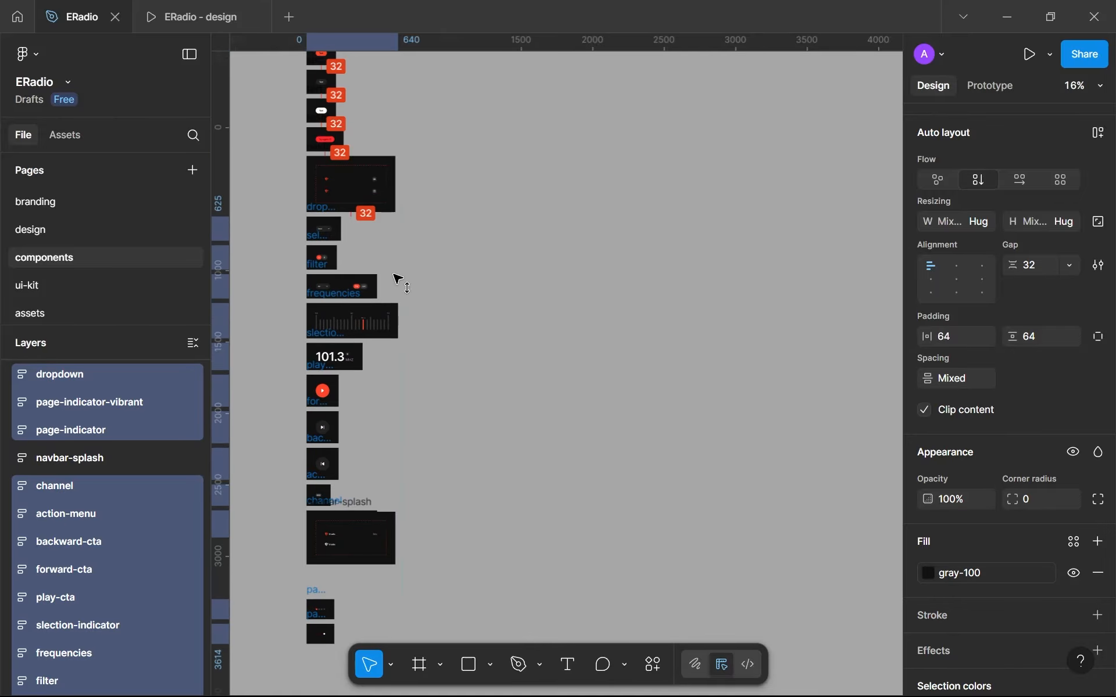
click(431, 259)
- Switch the logo inside the navbar's opened variant to the orange-bg variant
scroll(348, 179, up, 5)
scroll(347, 175, up, 4)
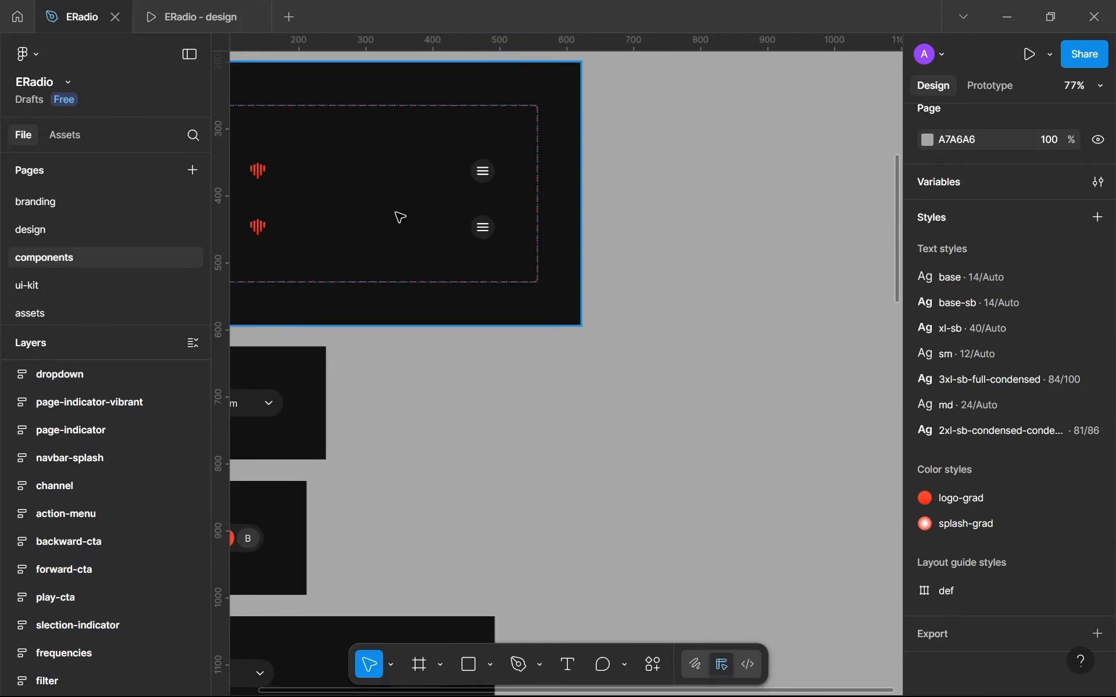
click(427, 283)
click(428, 283)
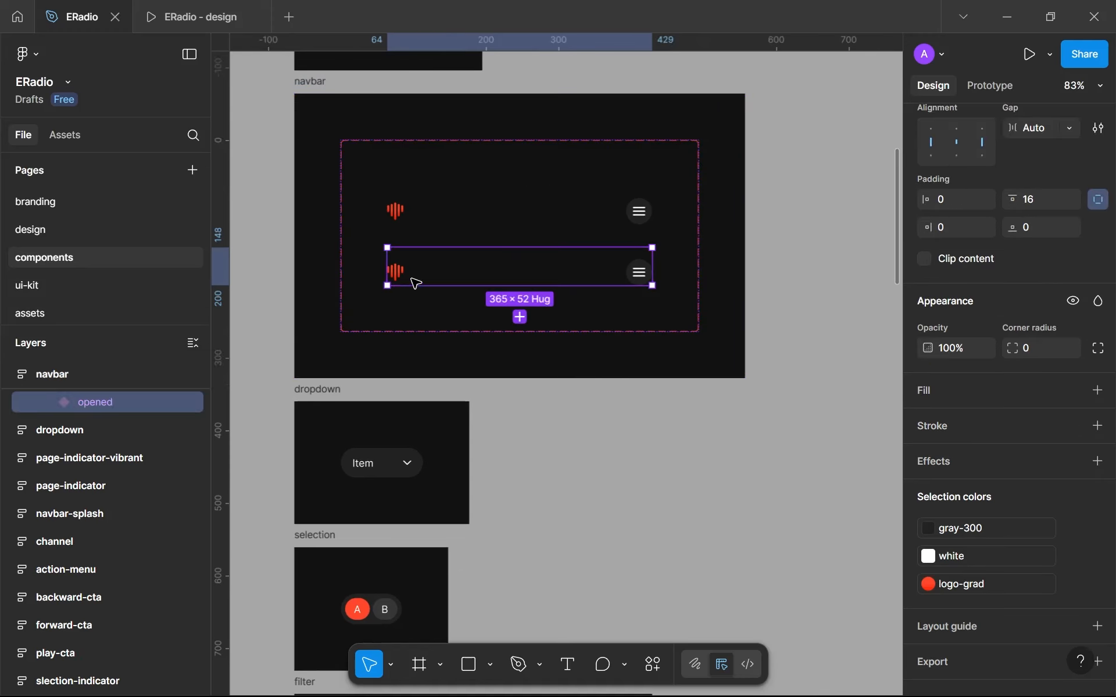
scroll(397, 272, up, 6)
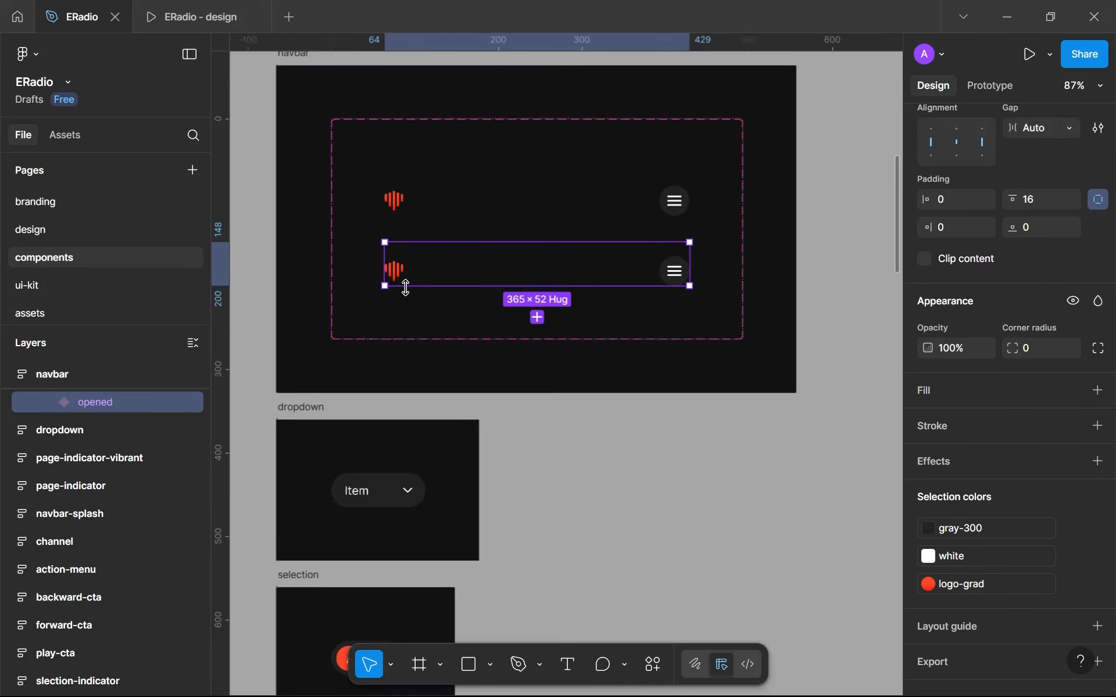
click(385, 239)
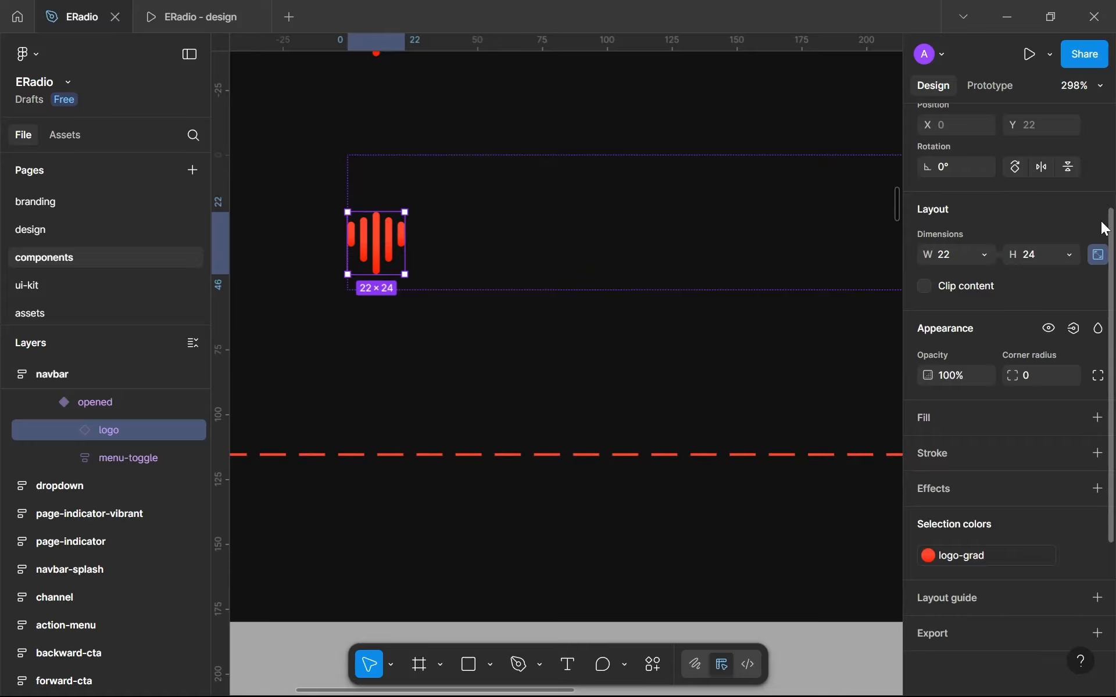
scroll(1072, 204, up, 3)
click(1051, 176)
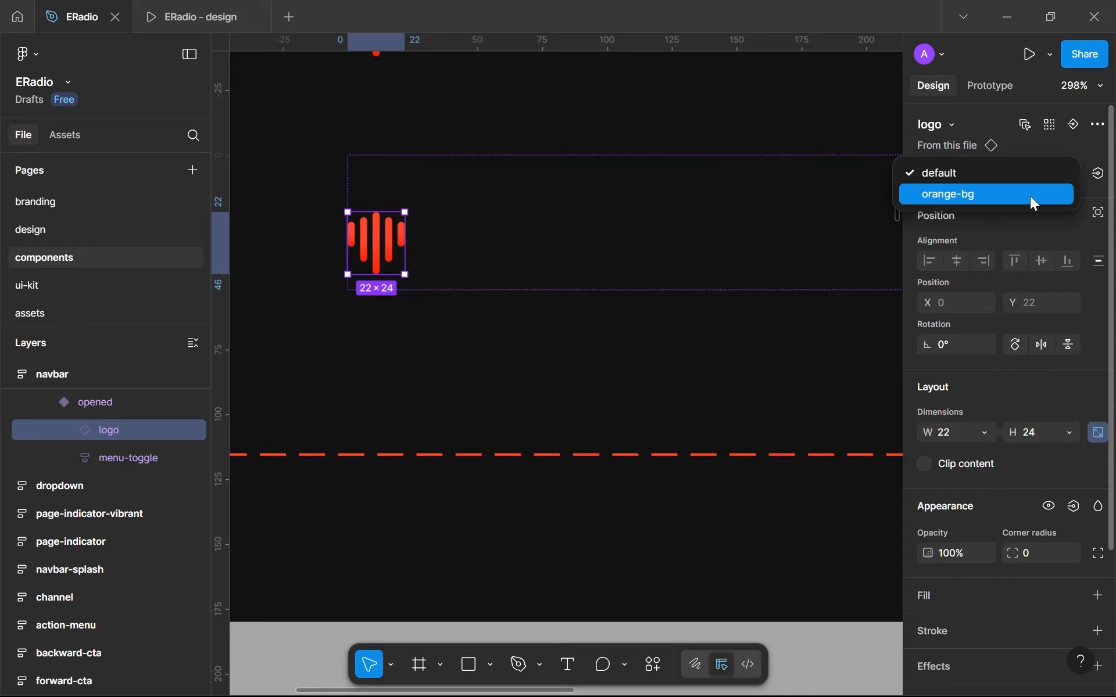
click(1030, 196)
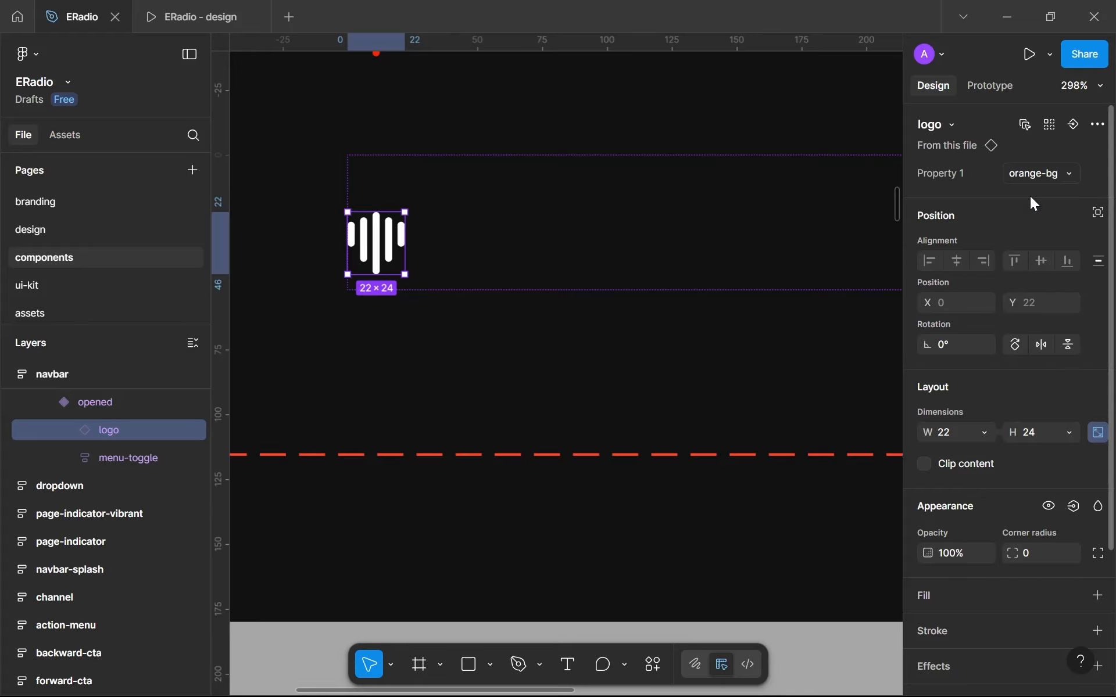
- On the design page, set the nav-menu screen's navbar instance to the opened variant
click(79, 228)
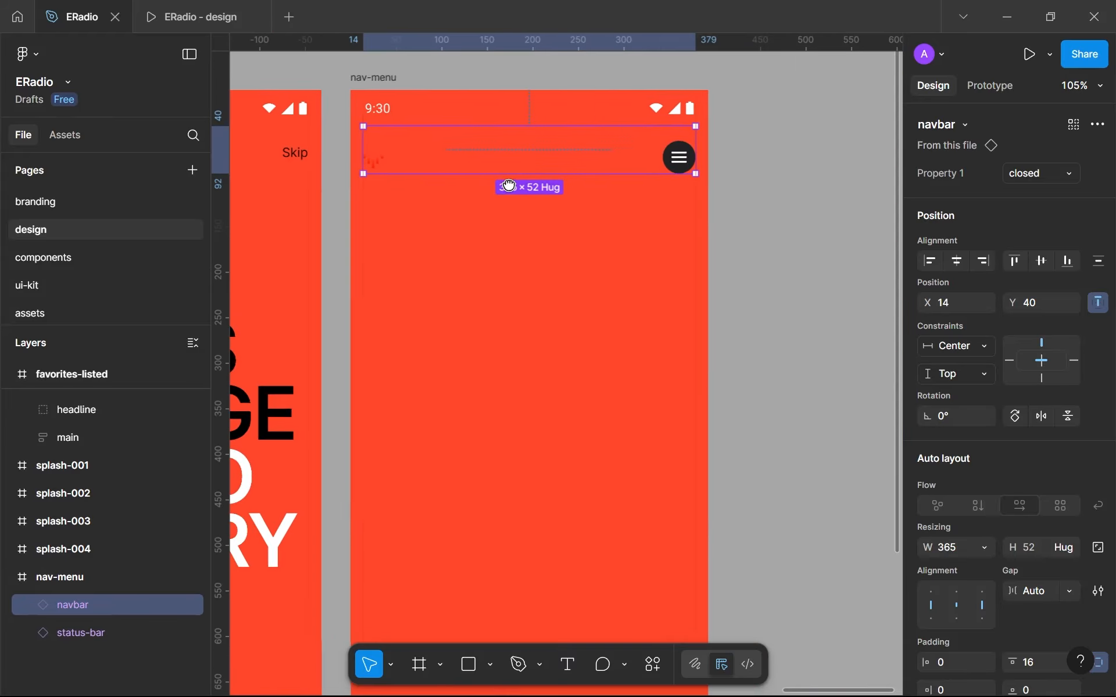
scroll(509, 185, right, 2)
click(1010, 173)
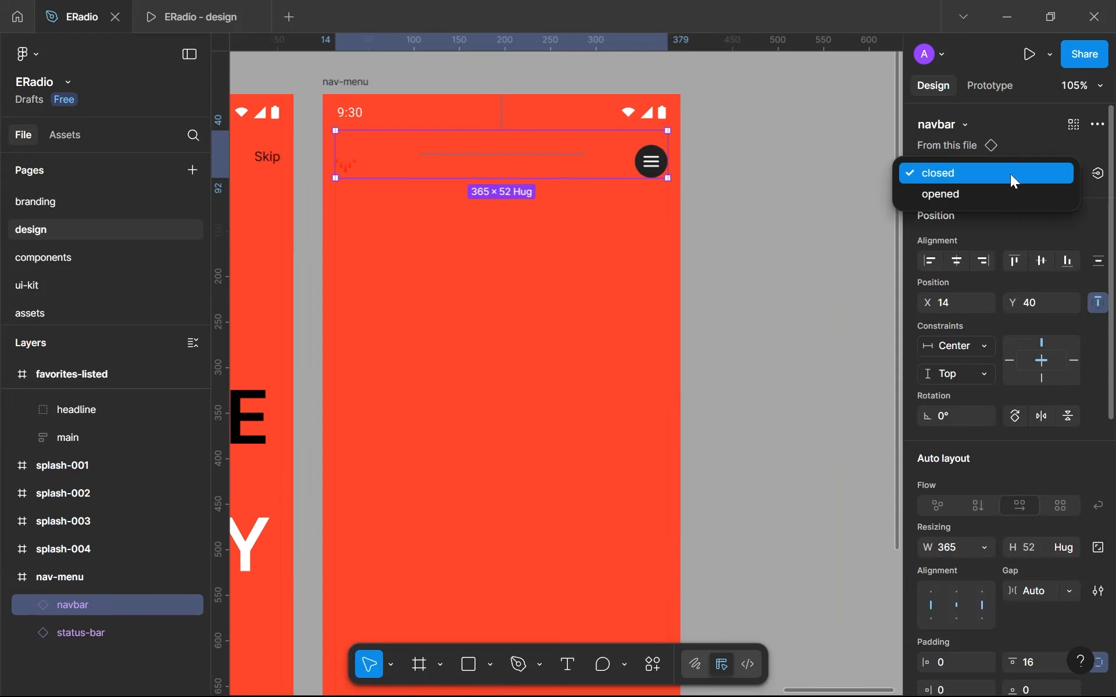
click(982, 194)
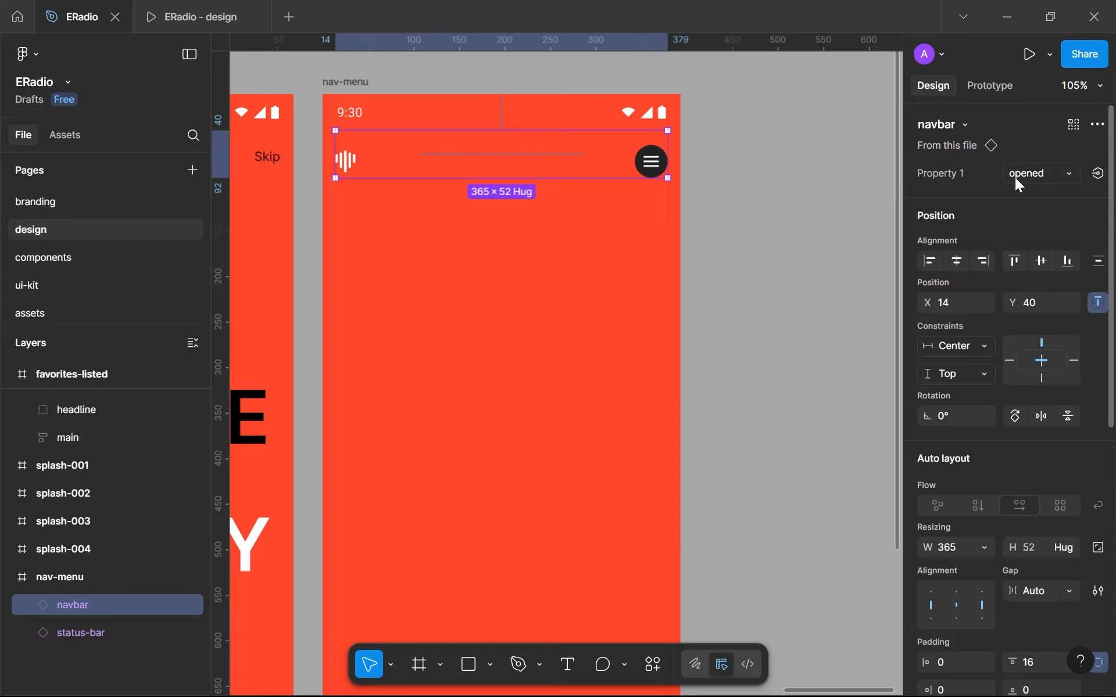
- Examine the nav-menu screen alongside the splash, home and favorites screens of the design
click(785, 191)
scroll(523, 169, down, 5)
scroll(497, 192, up, 5)
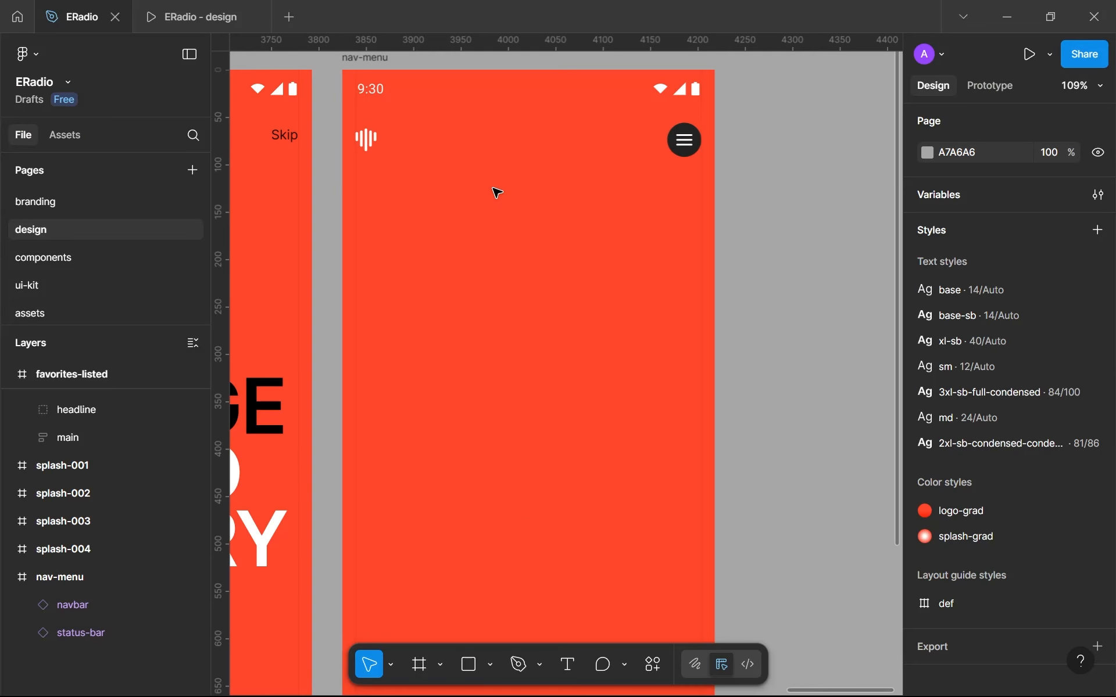
scroll(512, 159, down, 5)
scroll(512, 160, up, 3)
drag(519, 150, 550, 106)
scroll(556, 120, down, 2)
scroll(334, 228, down, 2)
drag(340, 232, 449, 212)
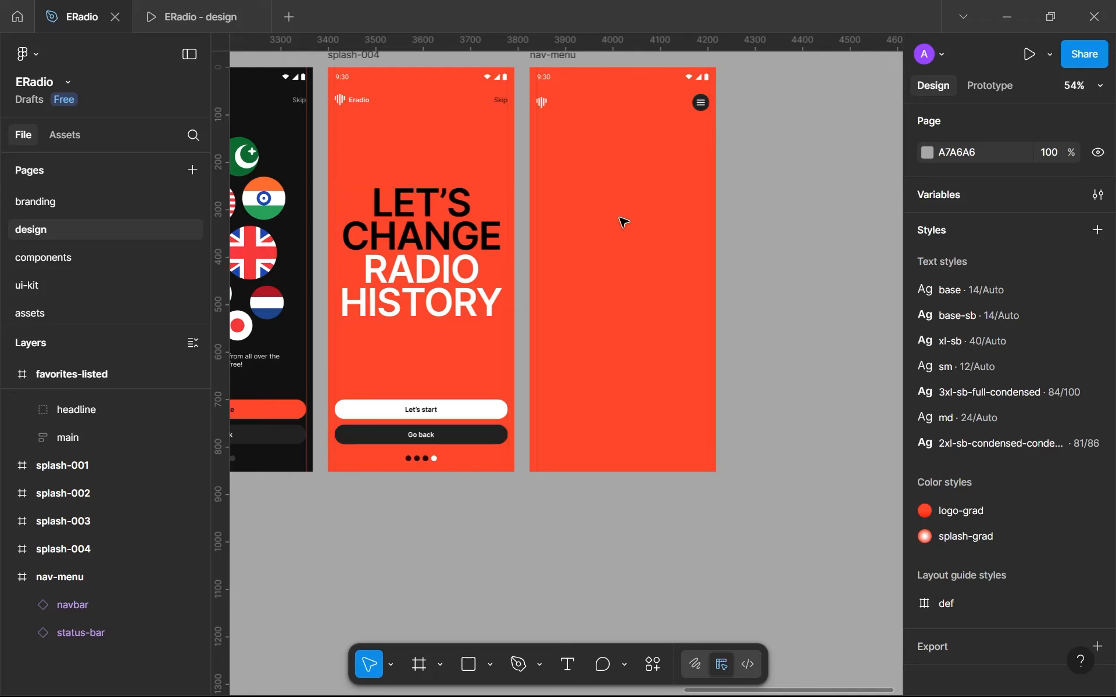
scroll(607, 221, down, 5)
drag(374, 269, 587, 274)
drag(373, 222, 440, 231)
scroll(465, 259, up, 5)
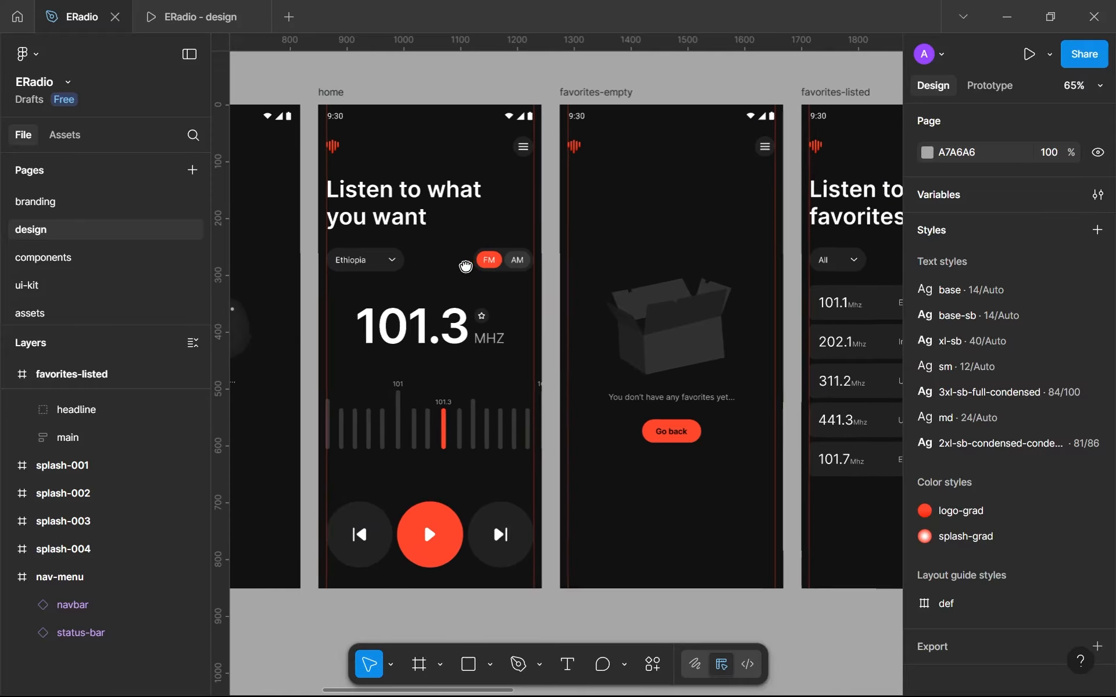
scroll(469, 269, down, 3)
scroll(708, 219, right, 3)
scroll(665, 207, up, 5)
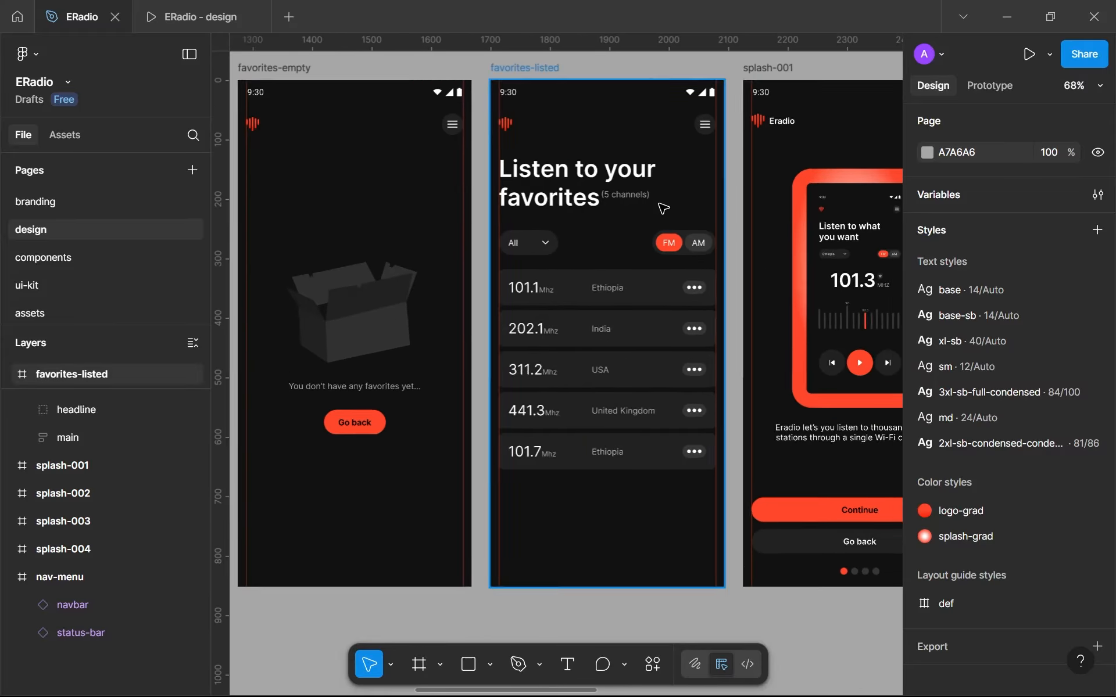
scroll(661, 208, down, 6)
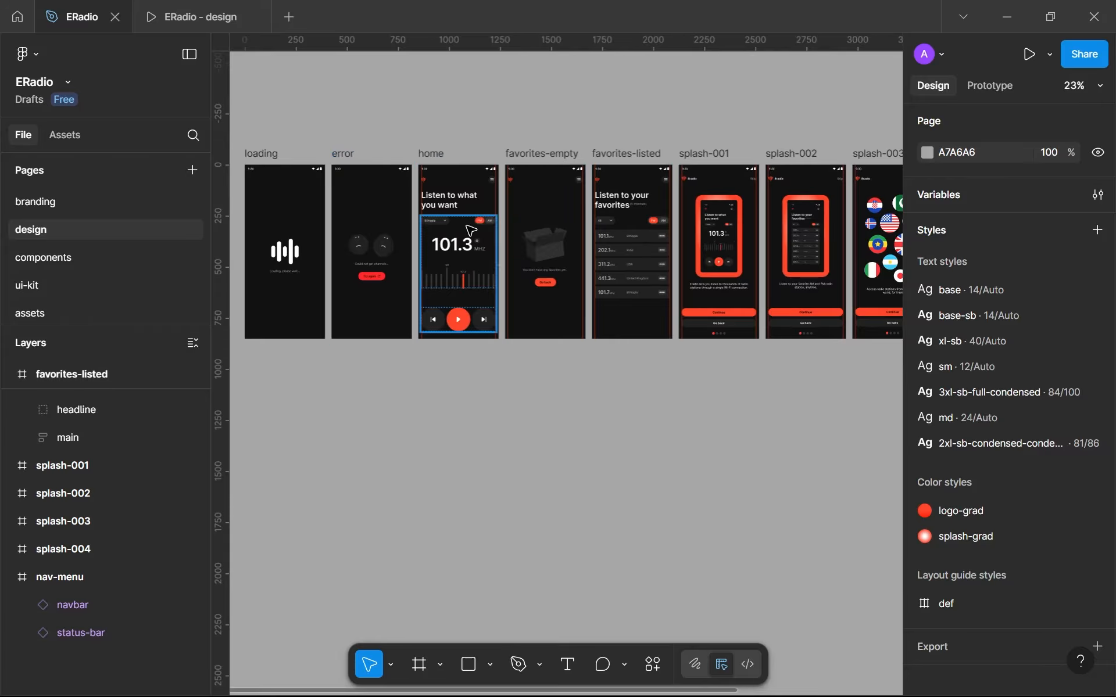
scroll(718, 236, right, 3)
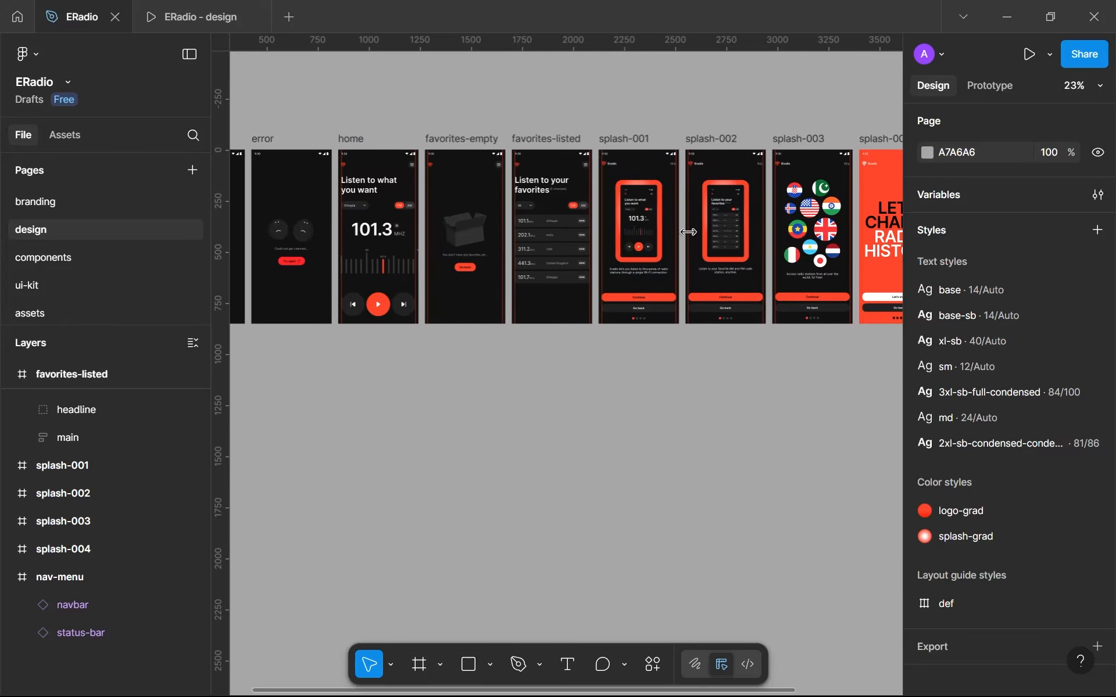
scroll(715, 240, down, 3)
scroll(715, 240, right, 3)
scroll(743, 233, up, 7)
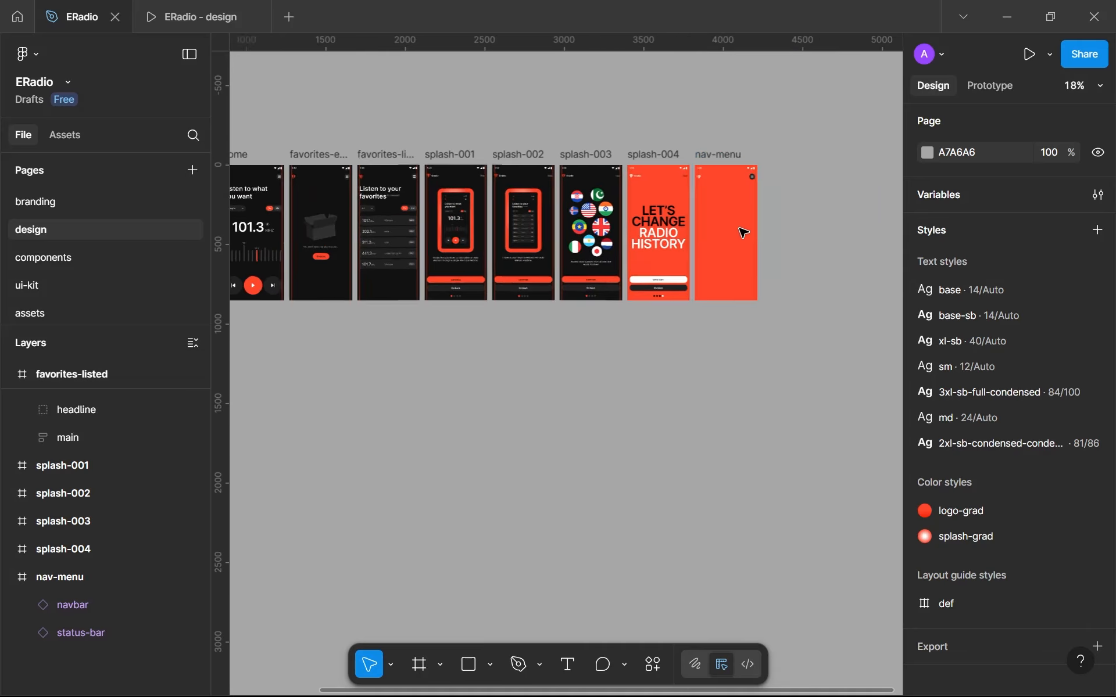
- Add a text layer reading "Home" in the upper part of the empty nav-menu screen
scroll(742, 232, up, 3)
scroll(712, 289, right, 2)
key(t)
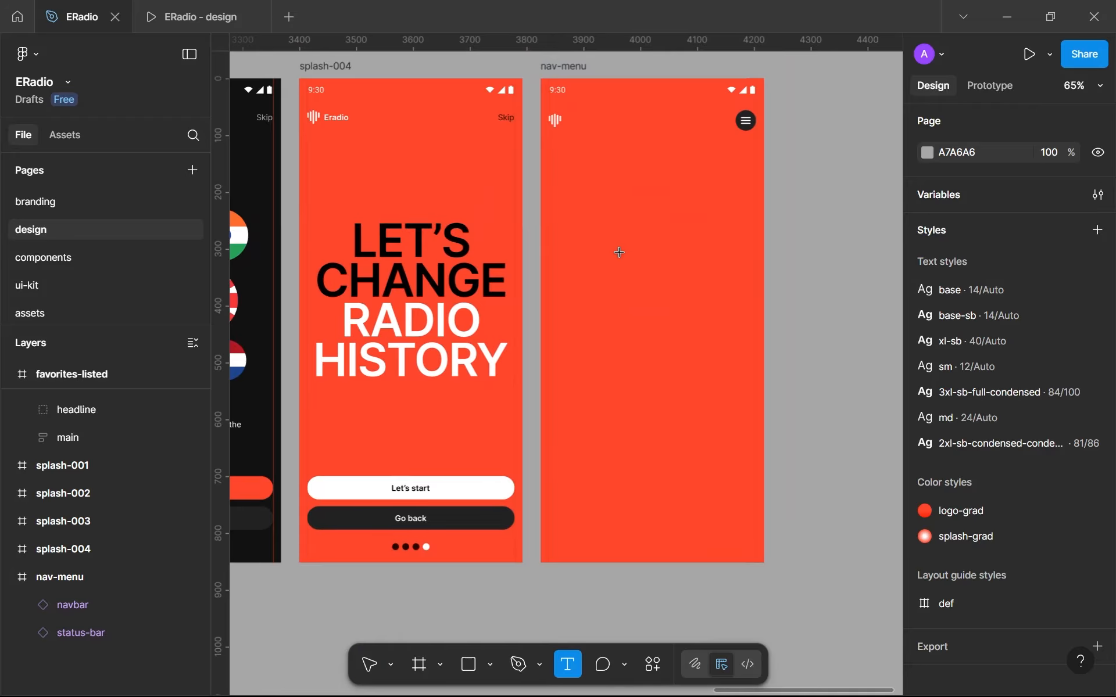
click(602, 251)
text(Home)
key(ctrl+BackSpace)
text(Hom)
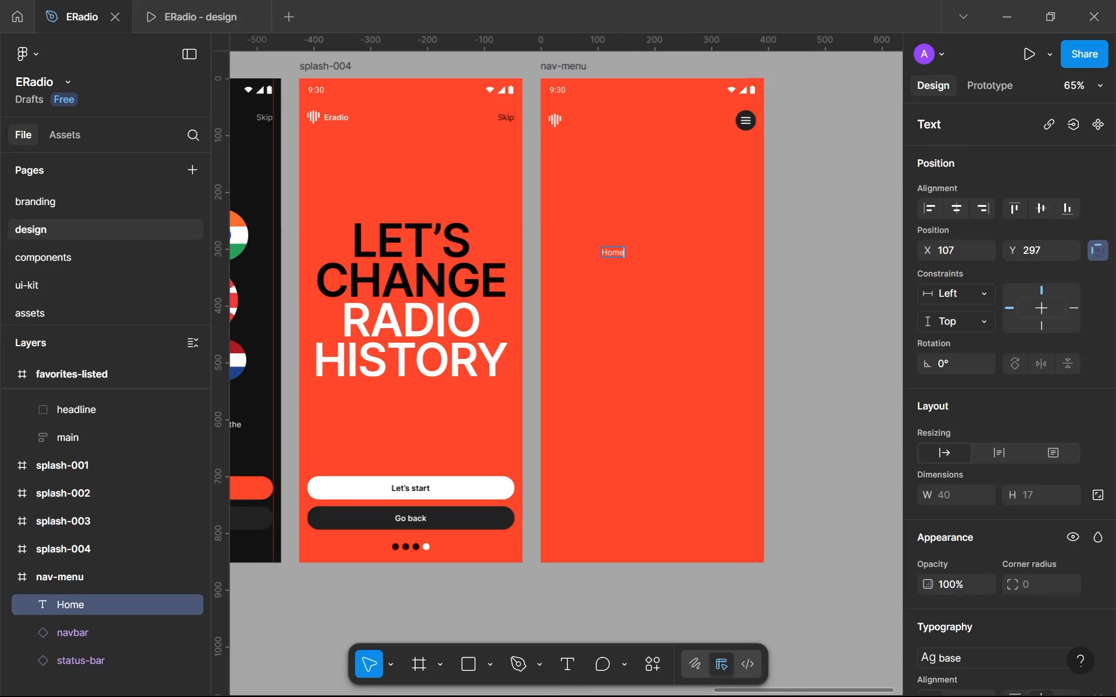
scroll(715, 314, up, 5)
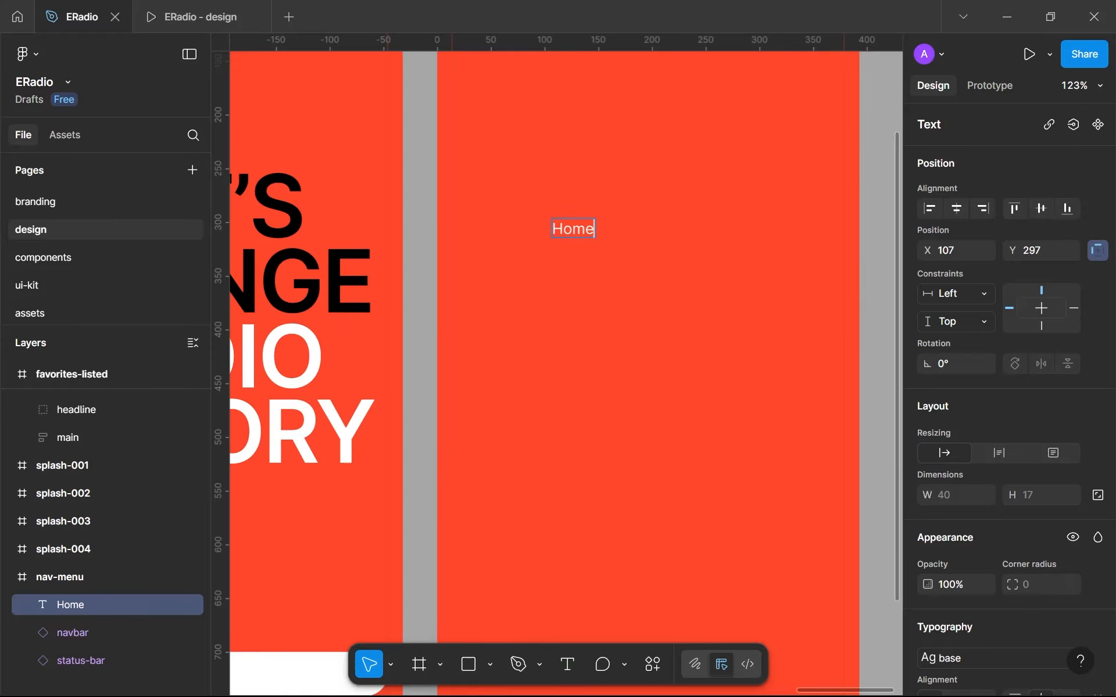
- Apply the 2xl-sb-condensed text style (81/86) to the "Home" text on the nav-menu screen
key(Escape)
scroll(1016, 438, down, 4)
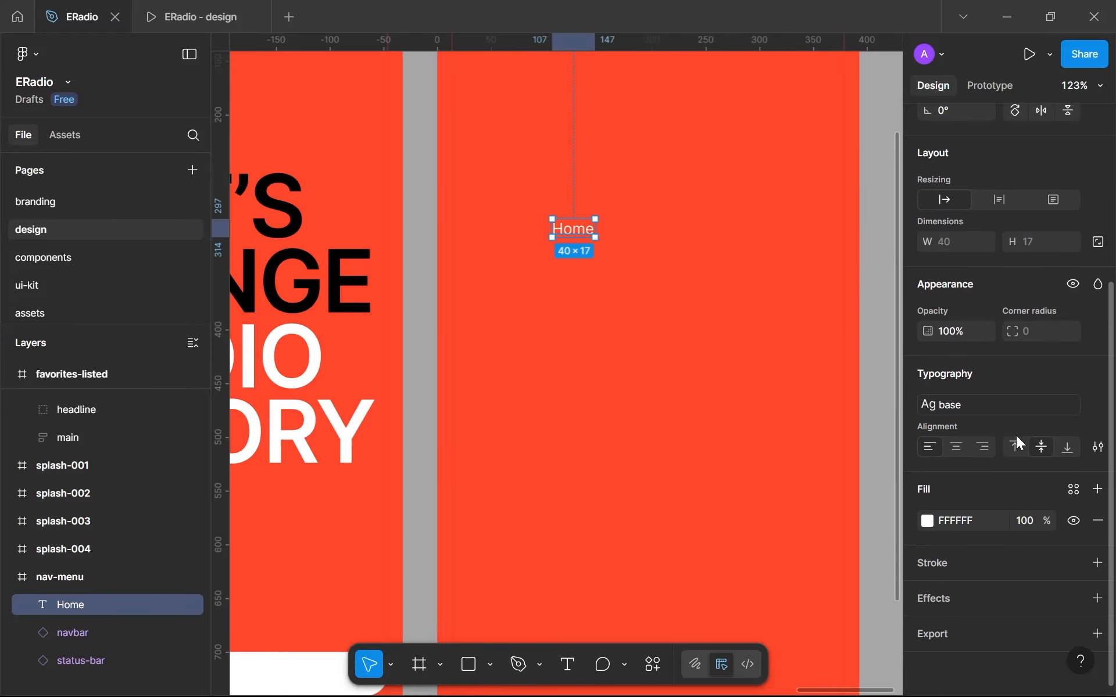
click(998, 405)
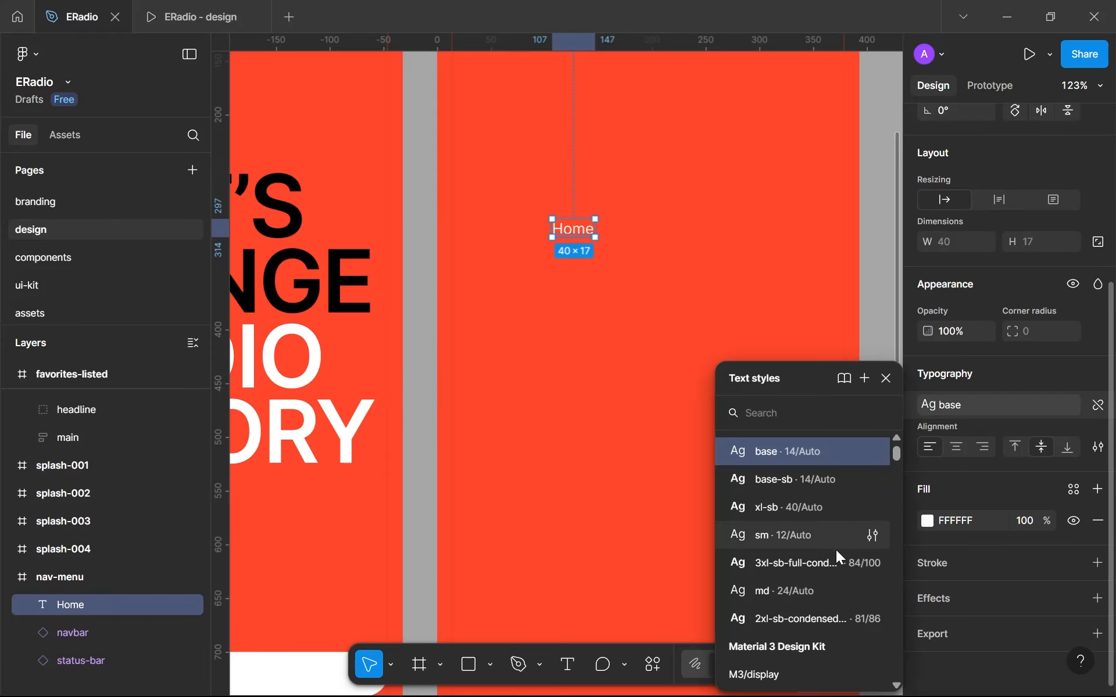
click(799, 617)
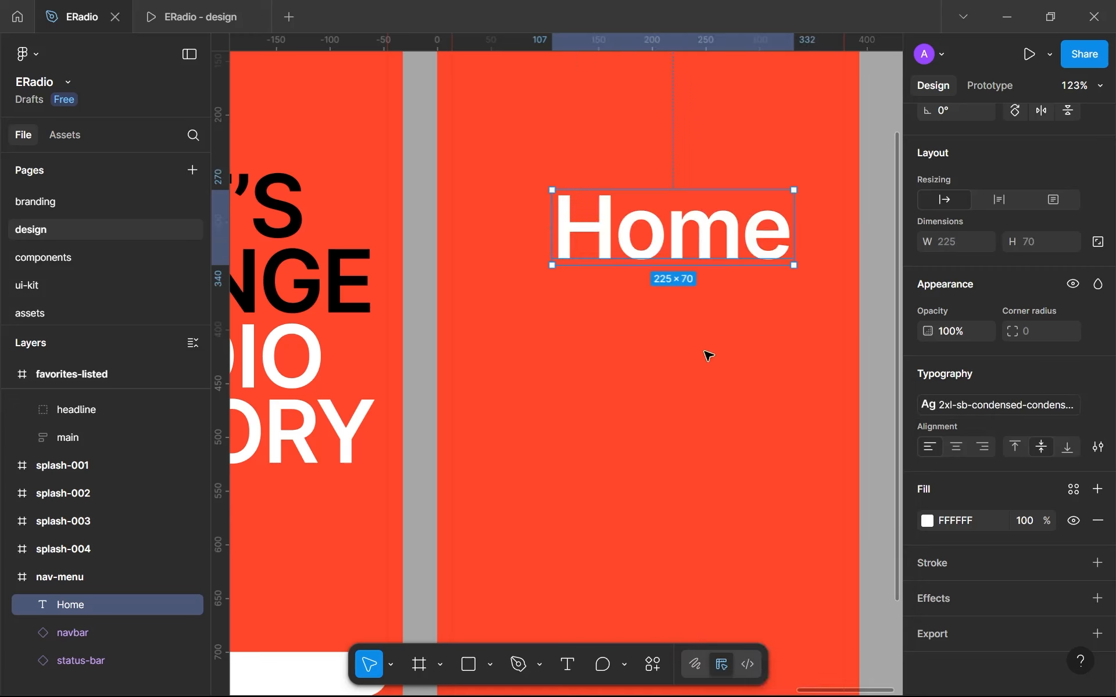
- Duplicate the "Home" text directly below itself and change the copy's wording to "Favorites"
drag(678, 228, 634, 247)
scroll(637, 211, down, 5)
double_click(633, 247)
text(F)
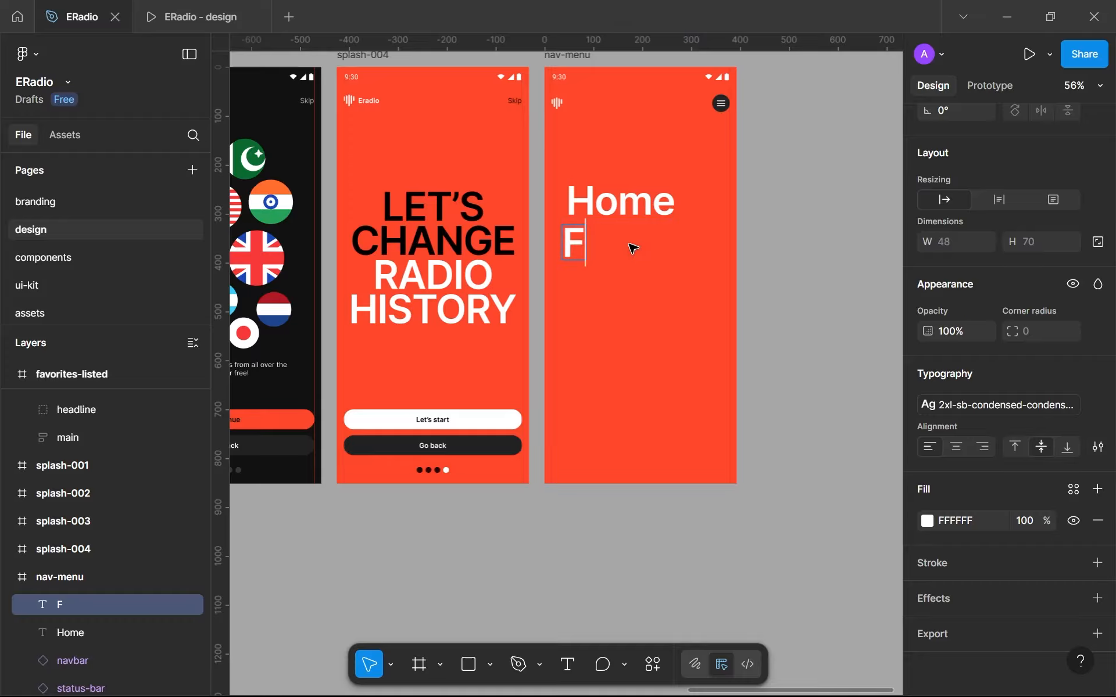
text(avorites)
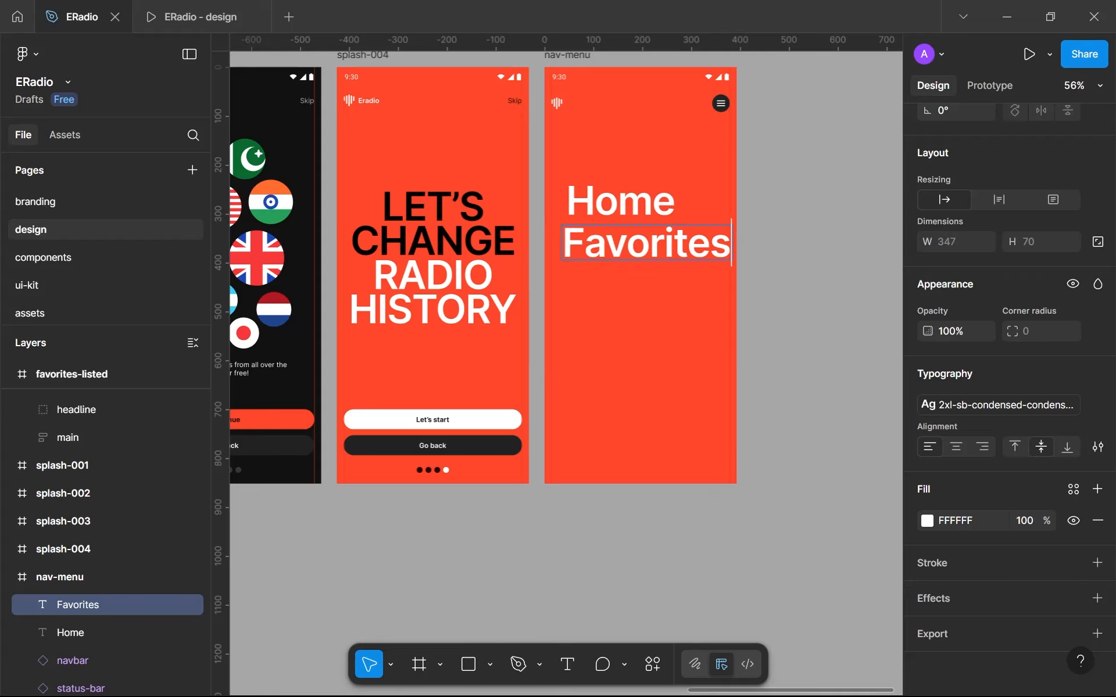
key(Escape)
click(787, 244)
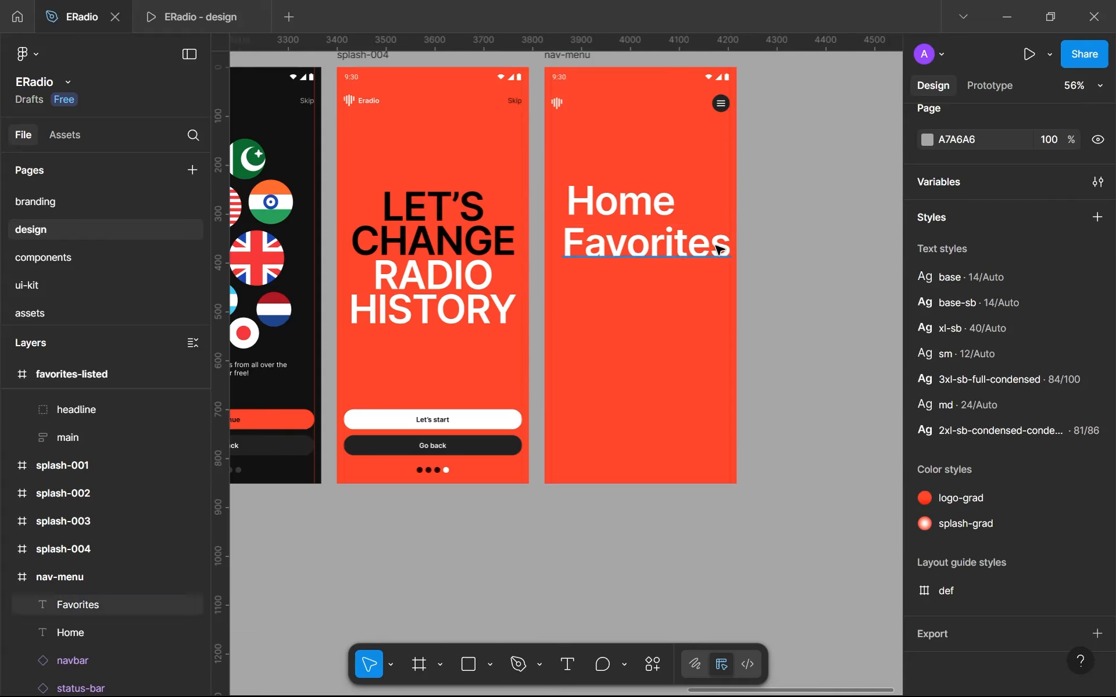
- Wrap the "Home" and "Favorites" texts together in a vertical auto layout frame with a gap of 16
ctrl+scroll(718, 244, up, 5)
ctrl+scroll(593, 200, down, 6)
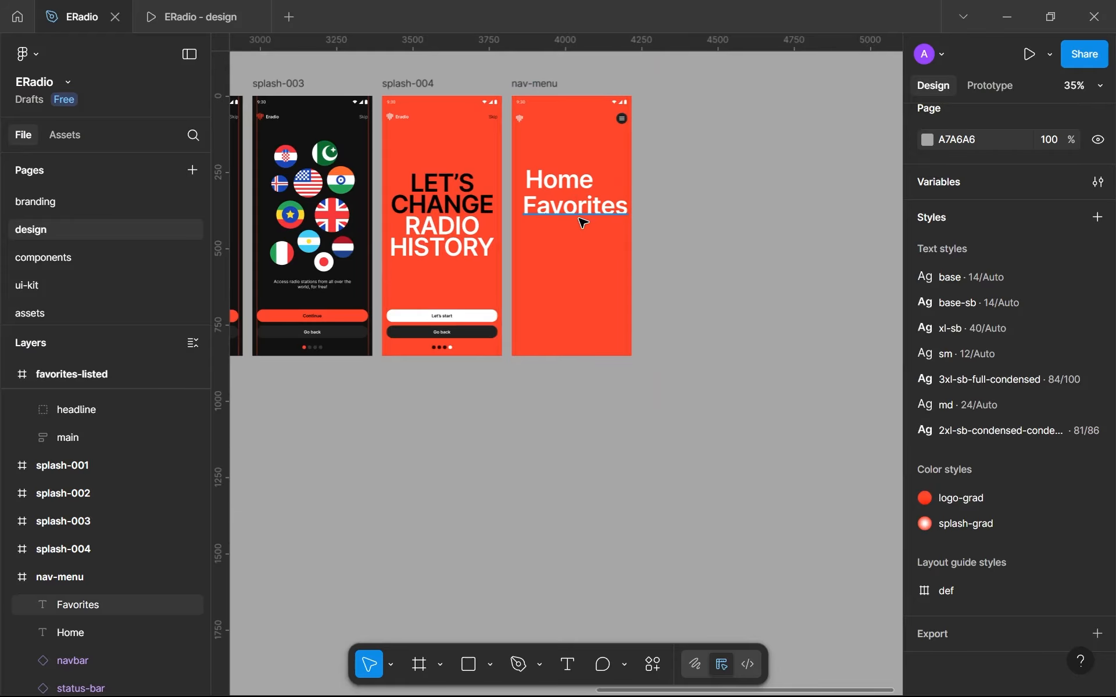
ctrl+scroll(568, 225, up, 5)
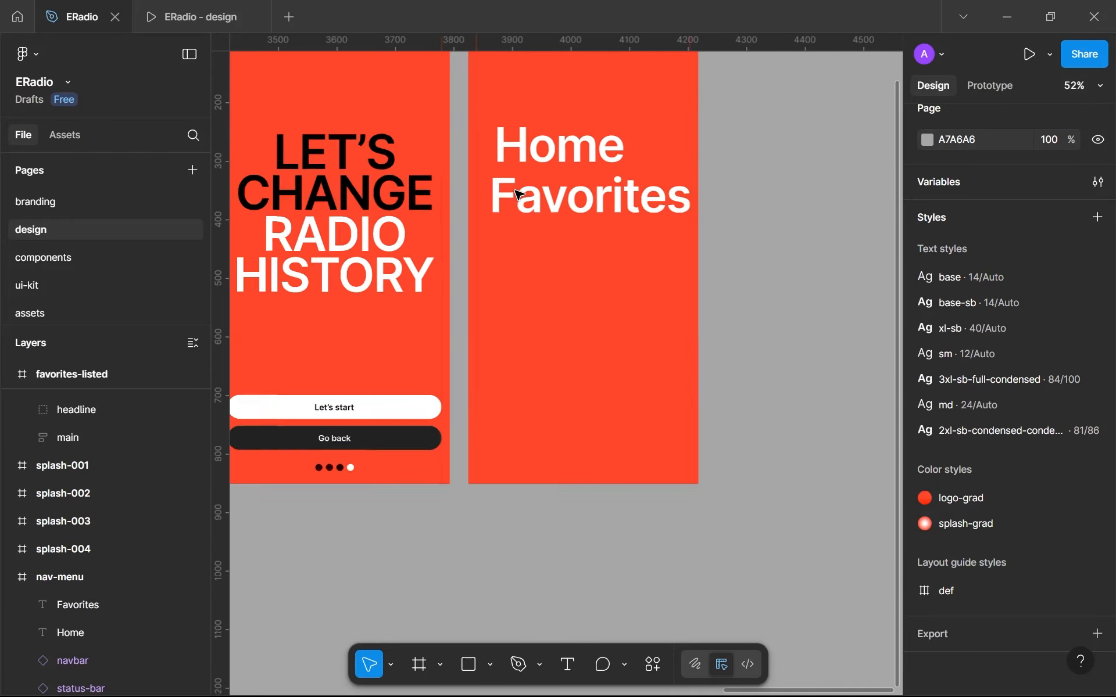
drag(520, 244, 532, 256)
click(553, 212)
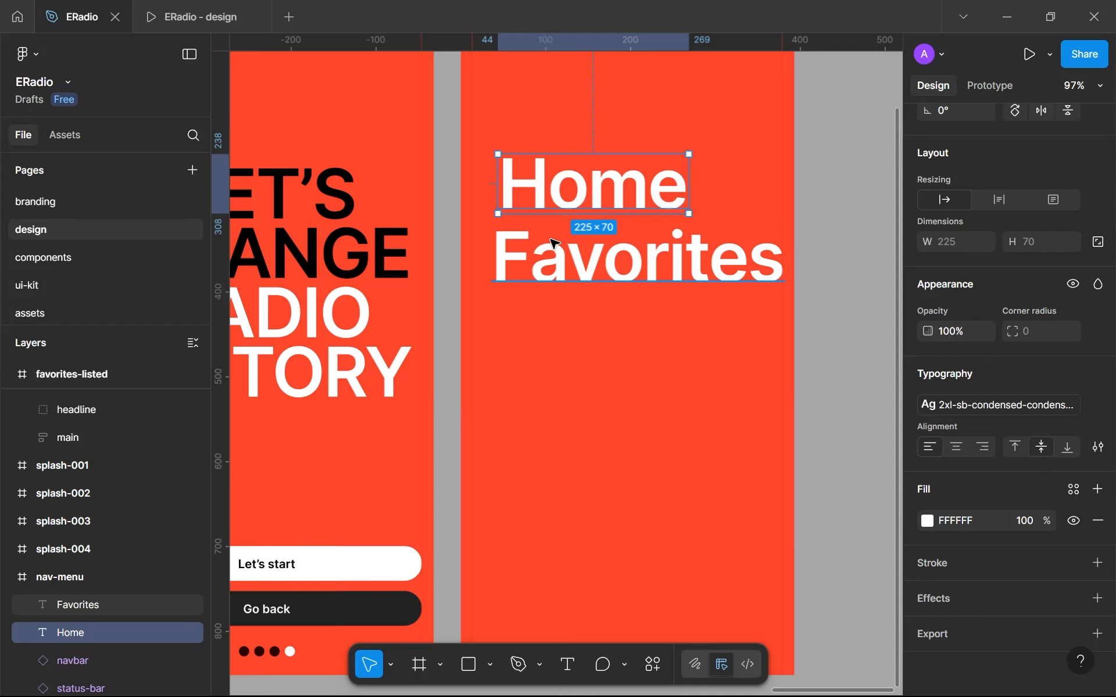
ctrl+scroll(552, 243, down, 4)
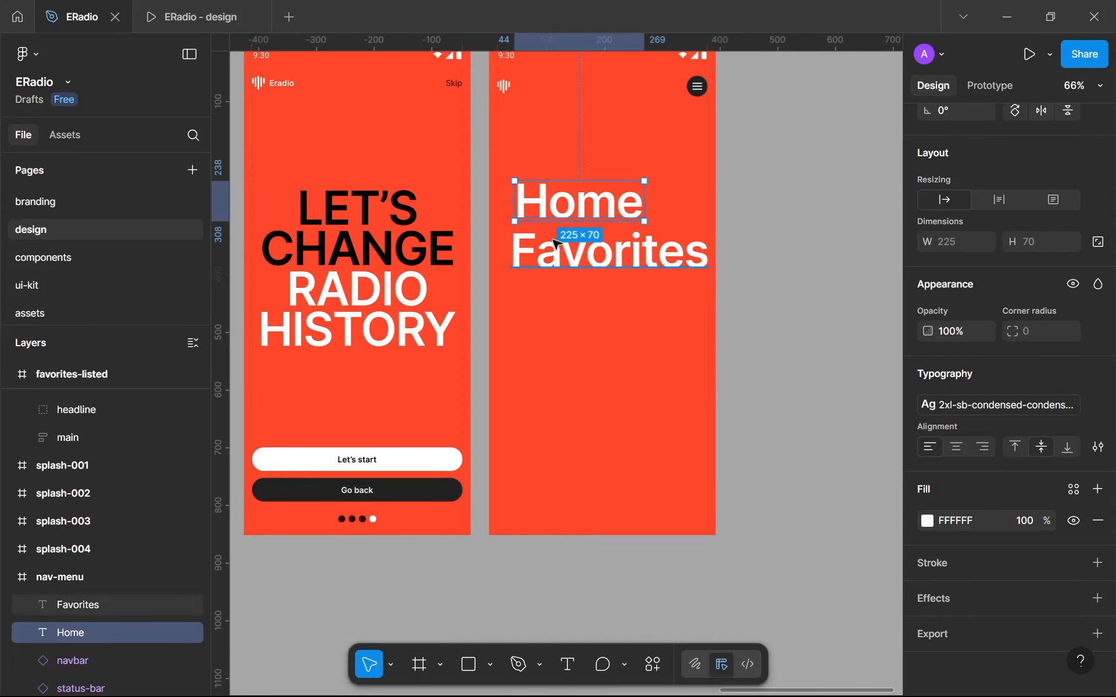
ctrl+scroll(573, 255, up, 5)
ctrl+scroll(618, 219, up, 3)
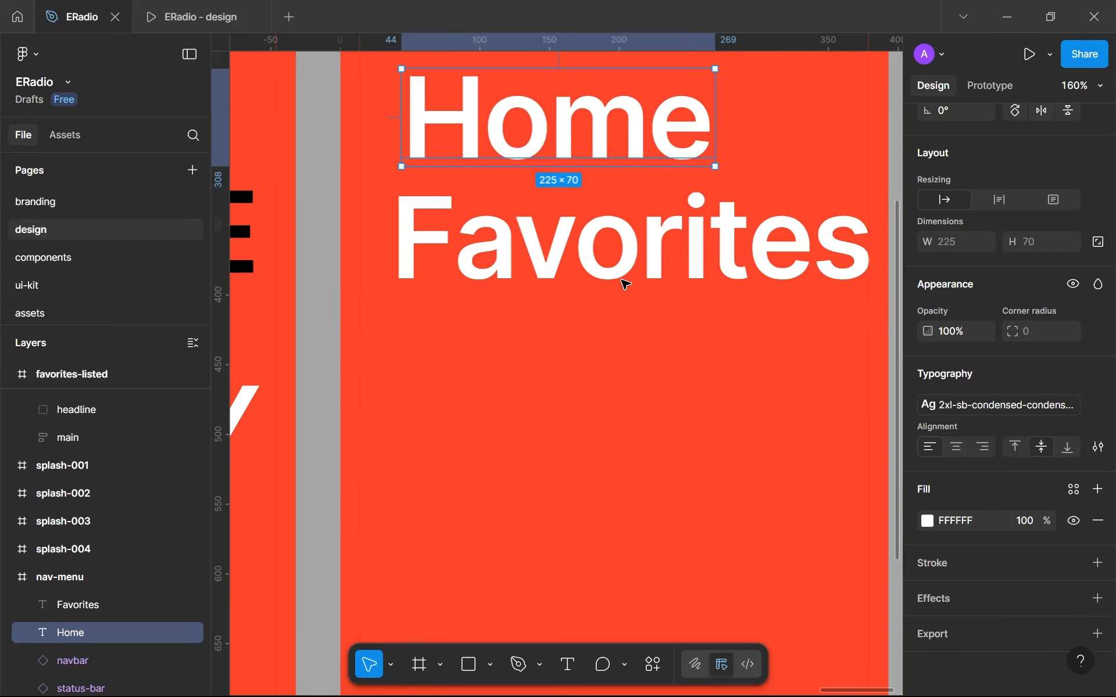
shift+click(540, 320)
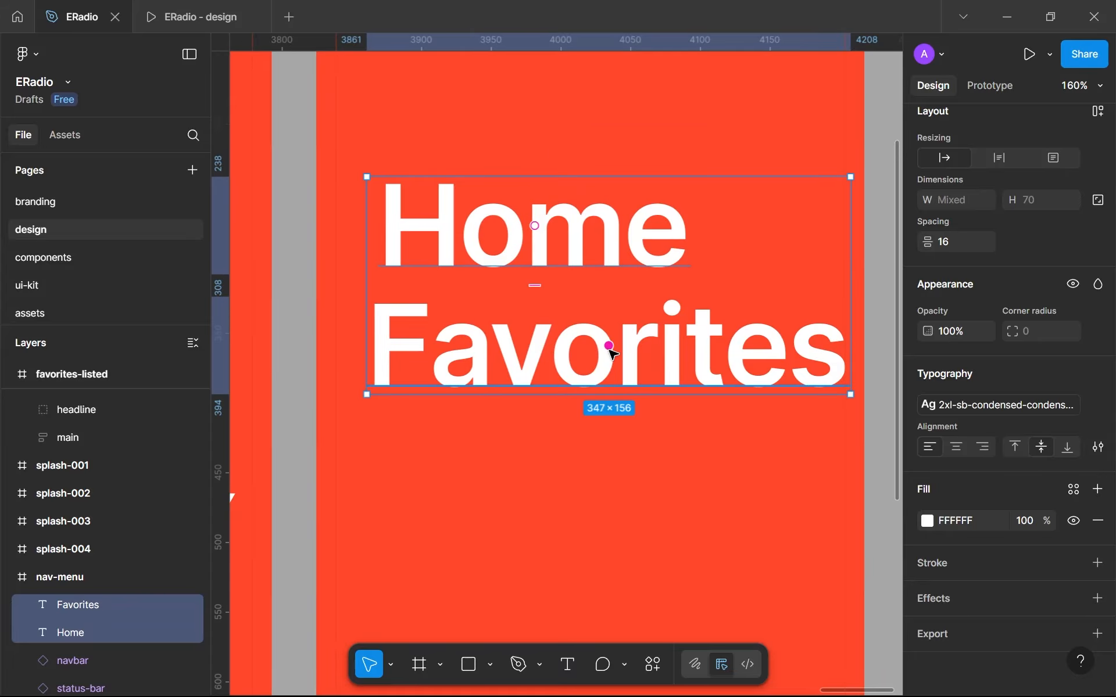
key(shift+a)
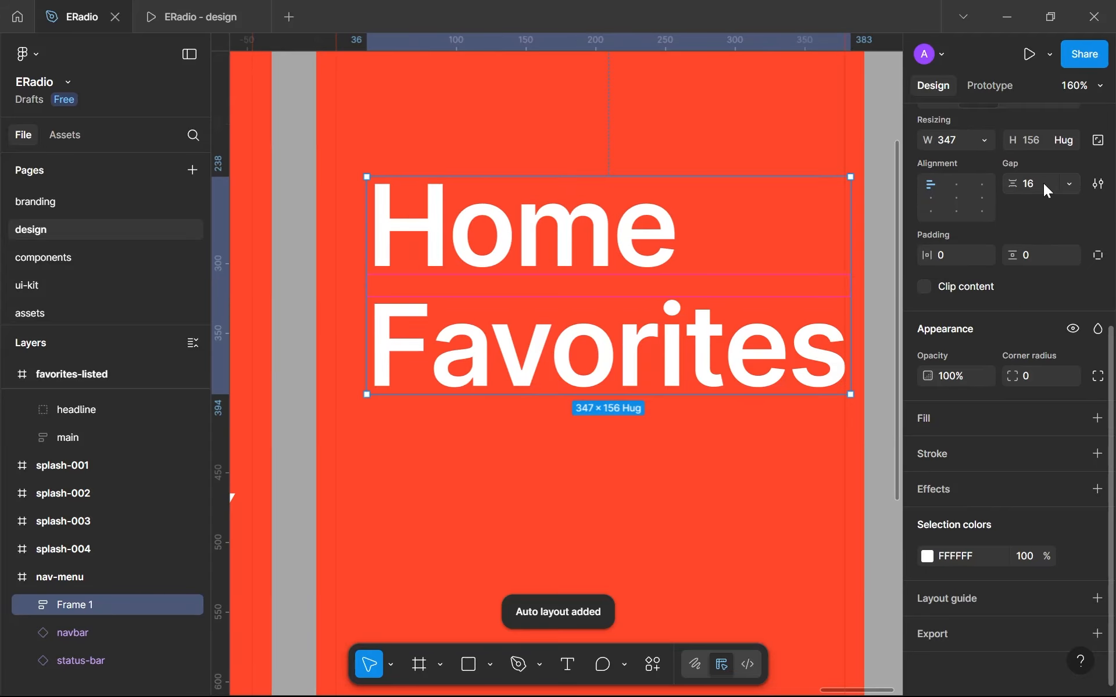
- Move the menu text frame to the nav-menu screen's left layout margin, at about X 14, Y 231
scroll(1086, 197, up, 2)
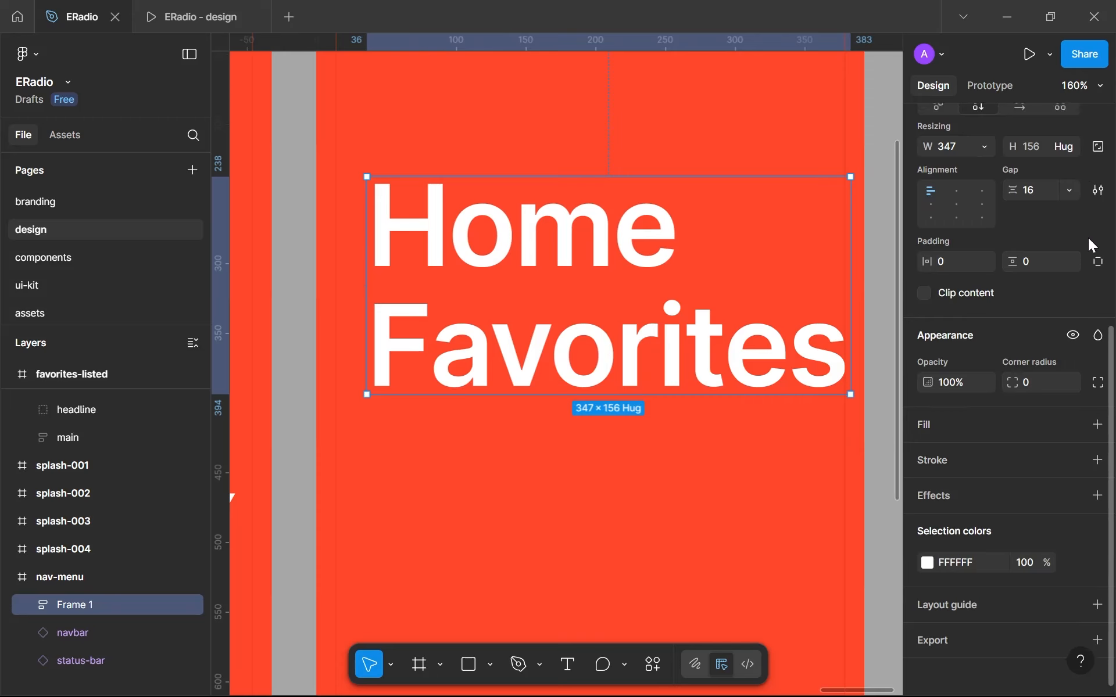
scroll(543, 242, down, 3)
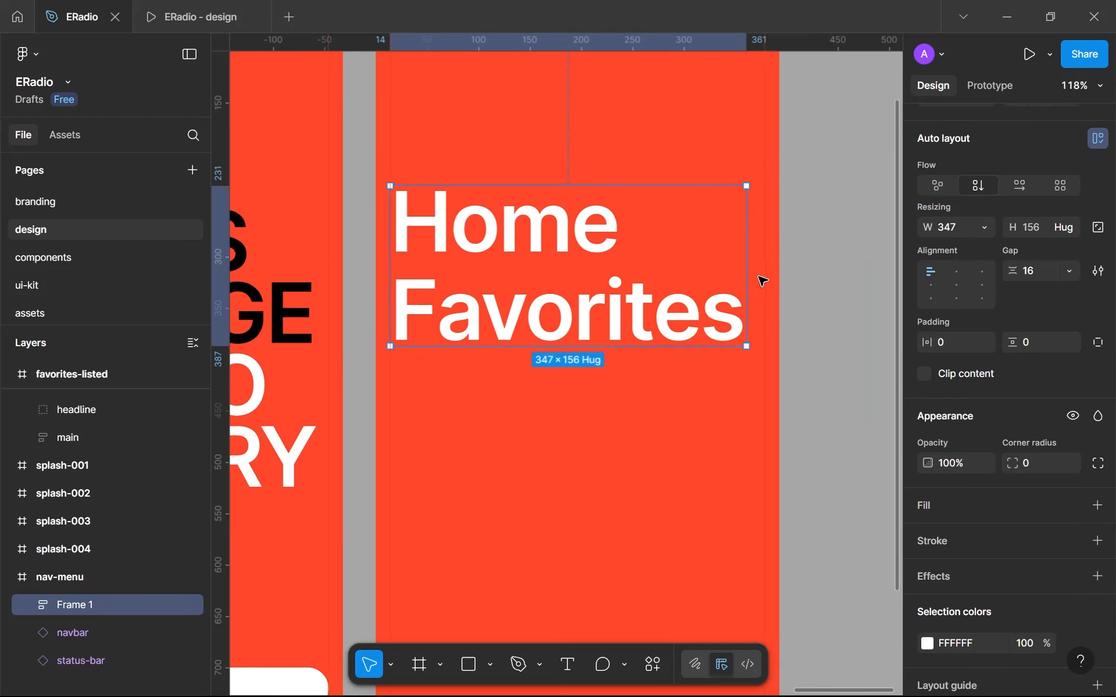
click(837, 285)
scroll(837, 285, down, 5)
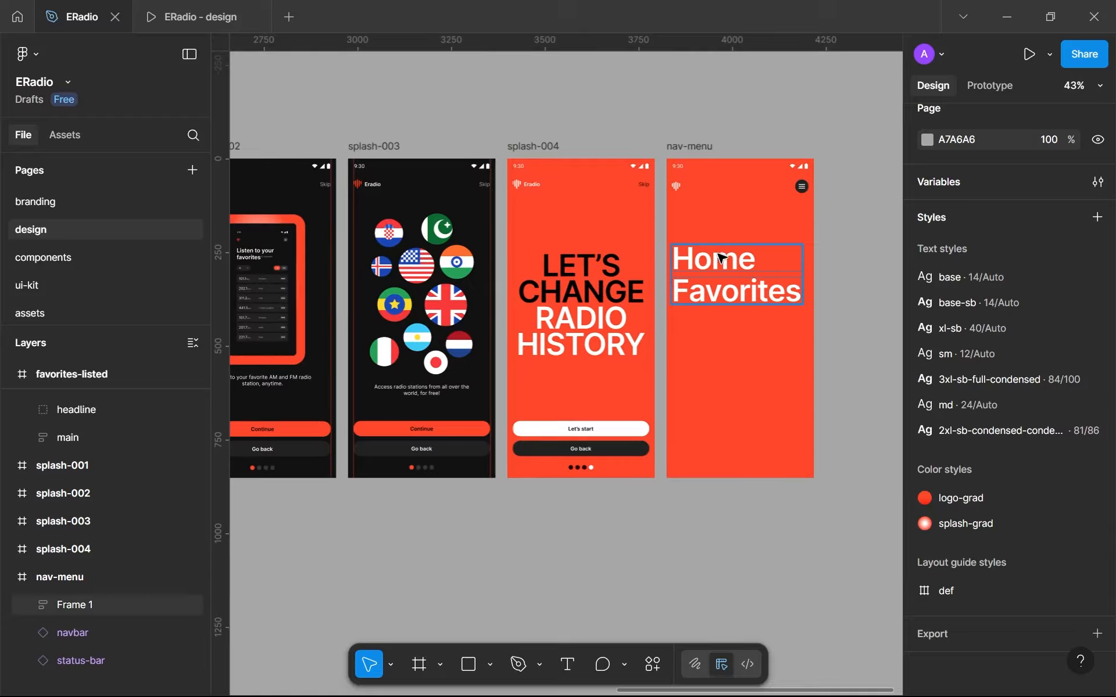
- Set the fill of the "Favorites" text inside the menu frame to the library color black
click(734, 260)
click(734, 260)
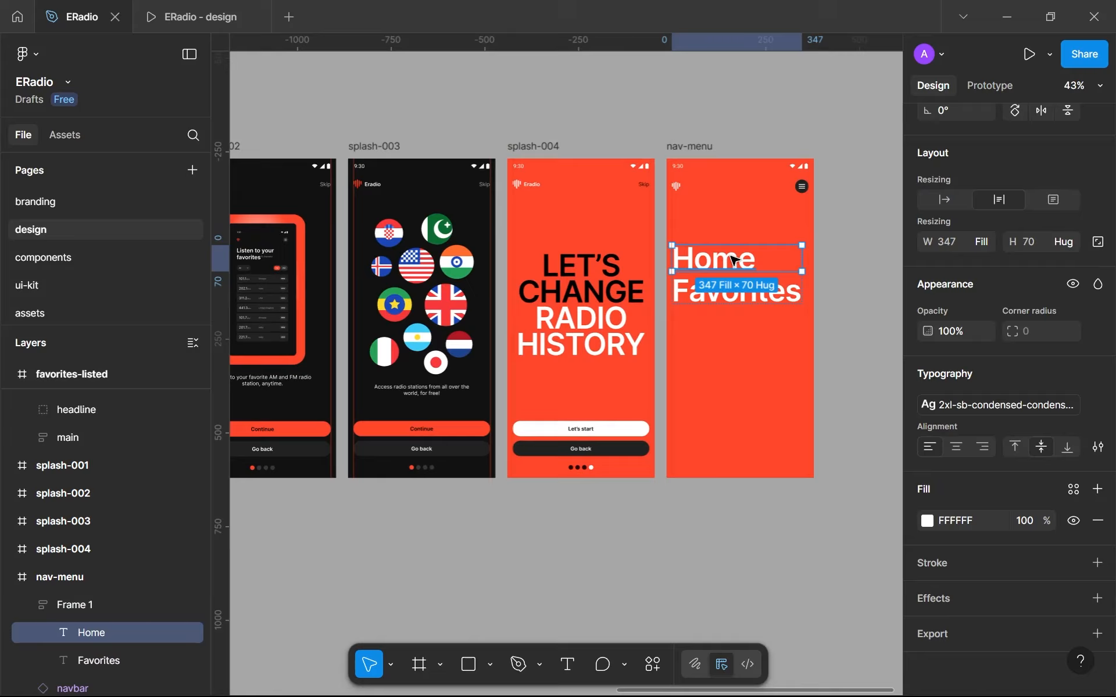
click(739, 297)
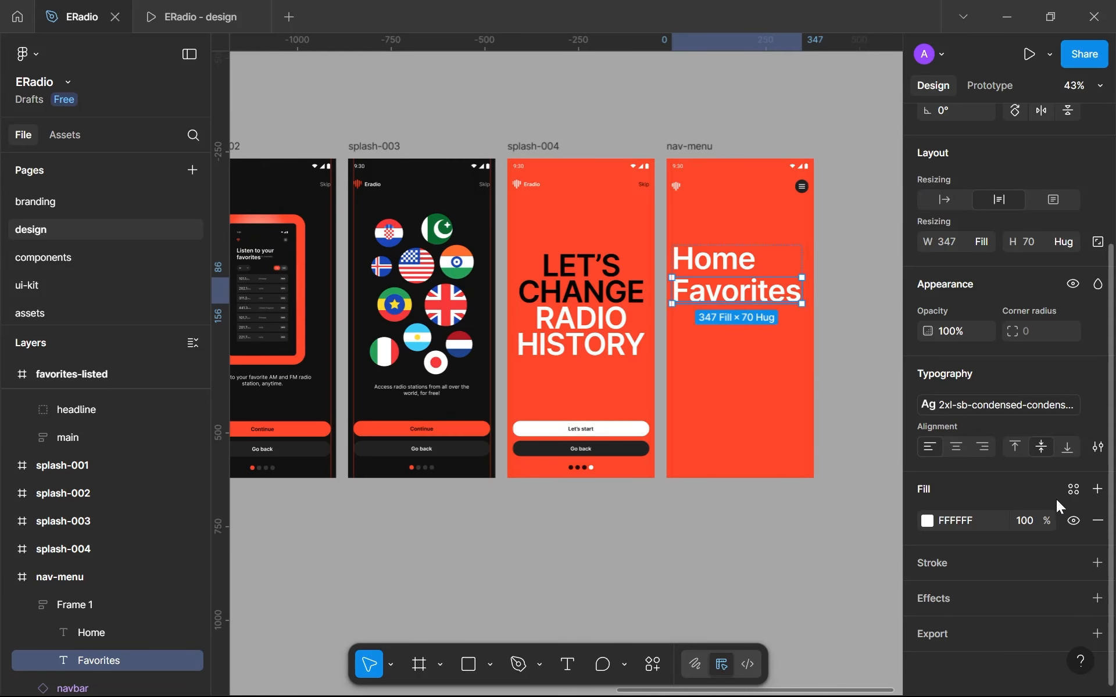
click(1069, 488)
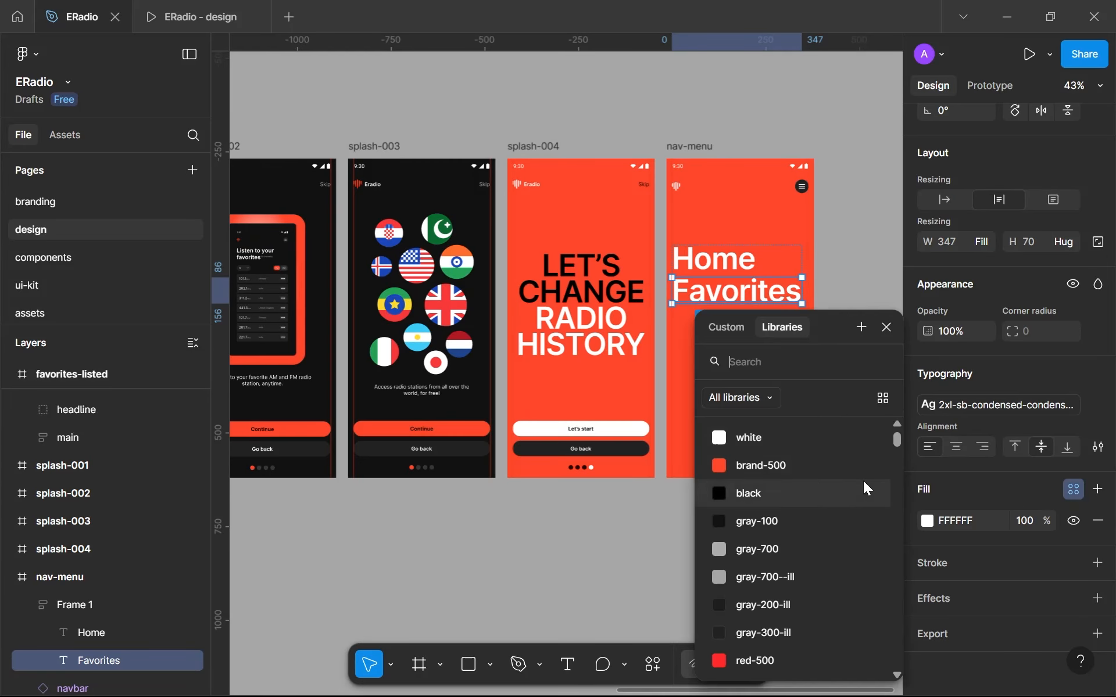
click(762, 500)
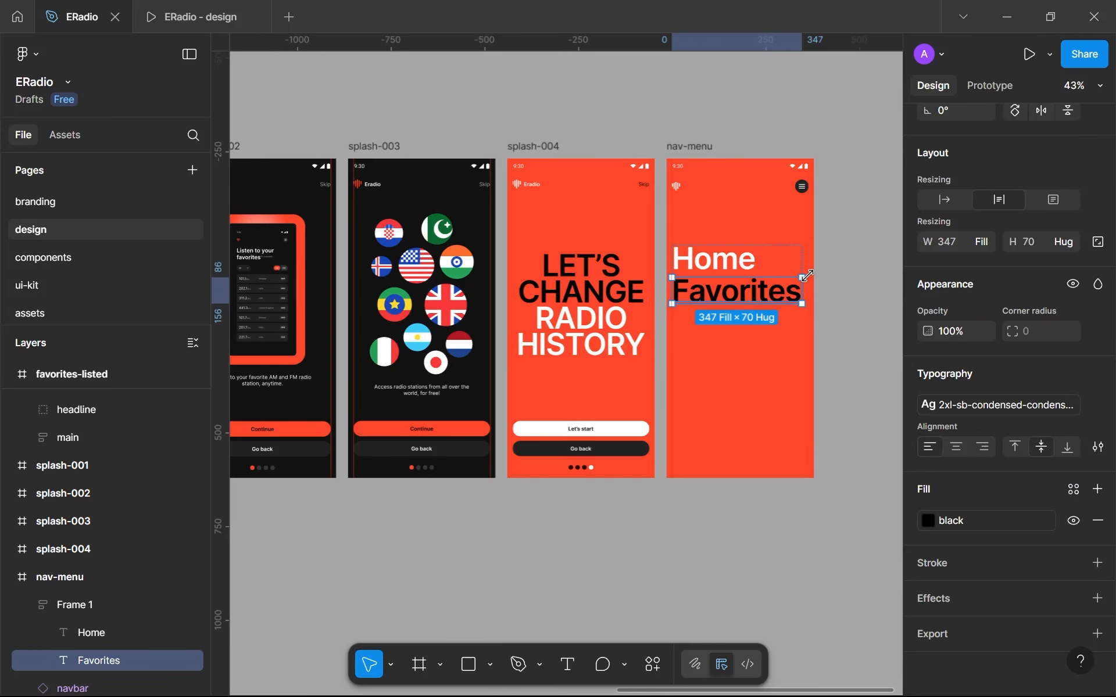
scroll(748, 254, up, 3)
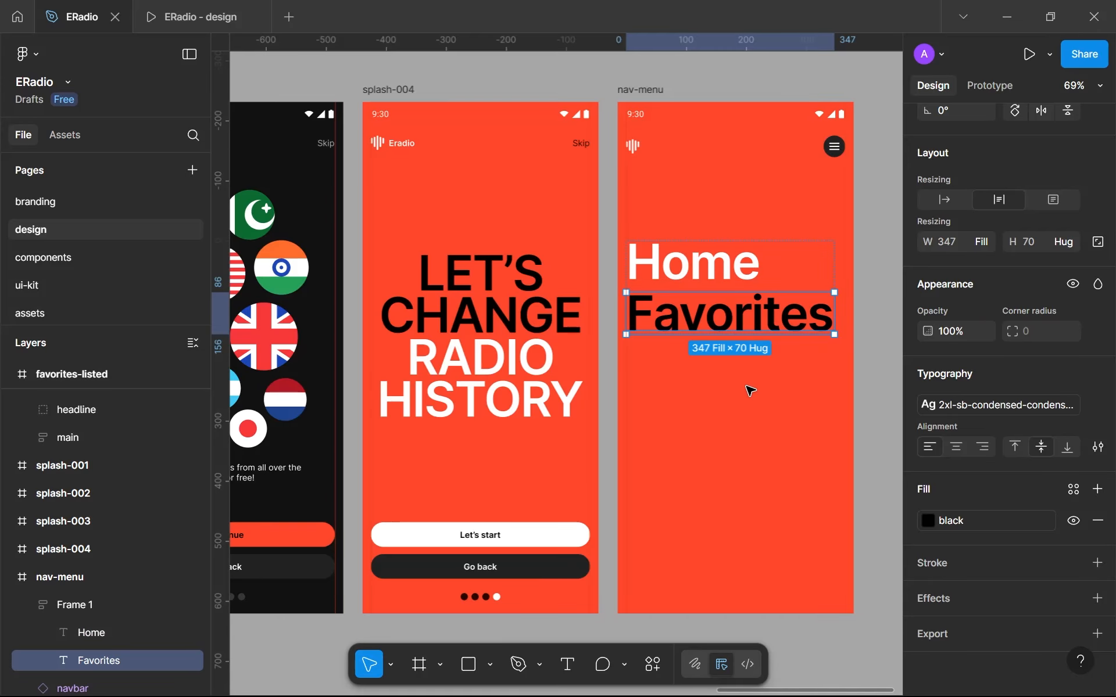
scroll(751, 390, up, 2)
scroll(752, 390, down, 3)
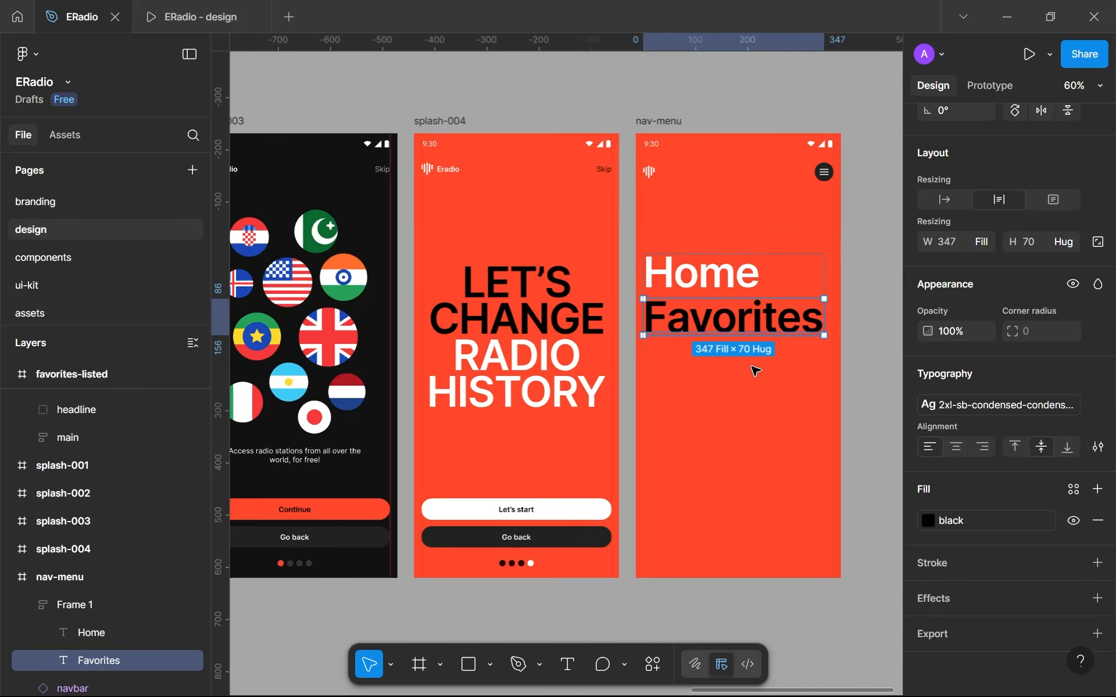
drag(860, 287, 827, 270)
click(691, 360)
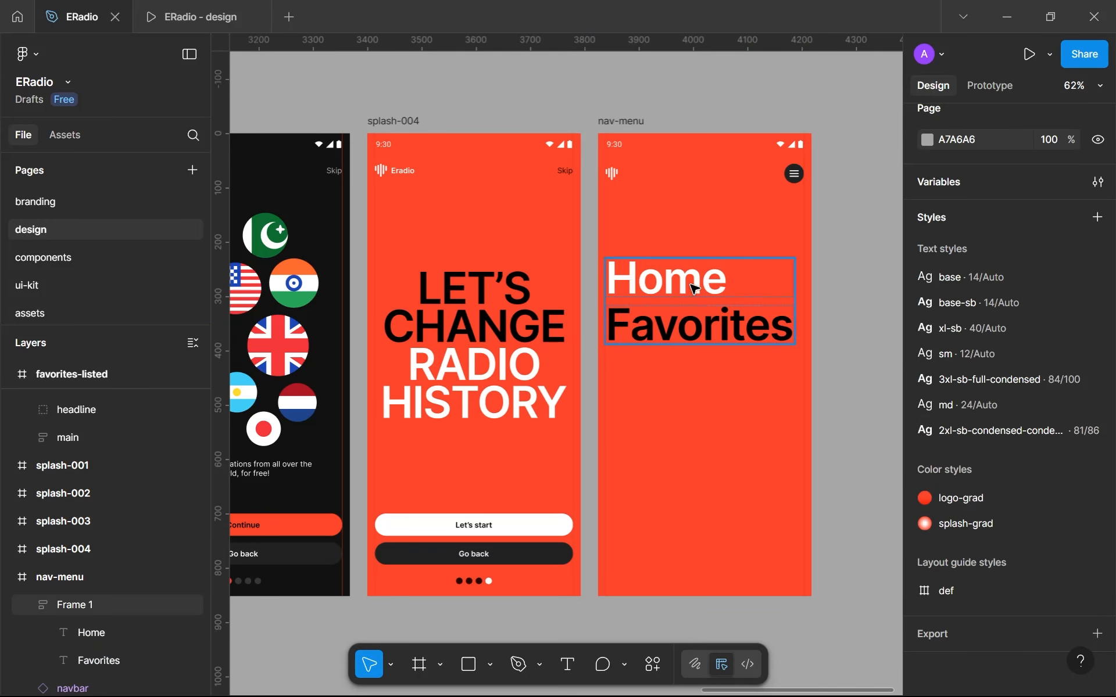
- Rename the auto layout frame holding the menu texts as nav-links
click(694, 288)
scroll(72, 610, down, 3)
key(ctrl+r)
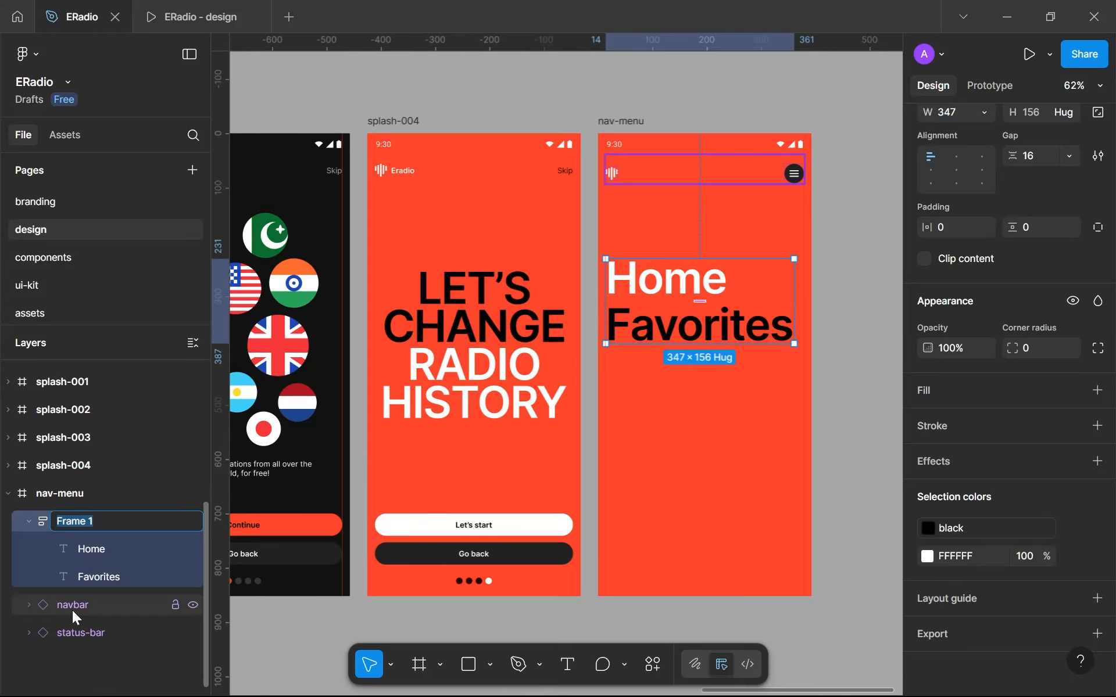
text(nav)
text(-elements)
key(ctrl+BackSpace)
text(links)
key(Return)
- Replace the FFFFFF color in the nav-links frame with the library color white
click(1075, 555)
click(741, 441)
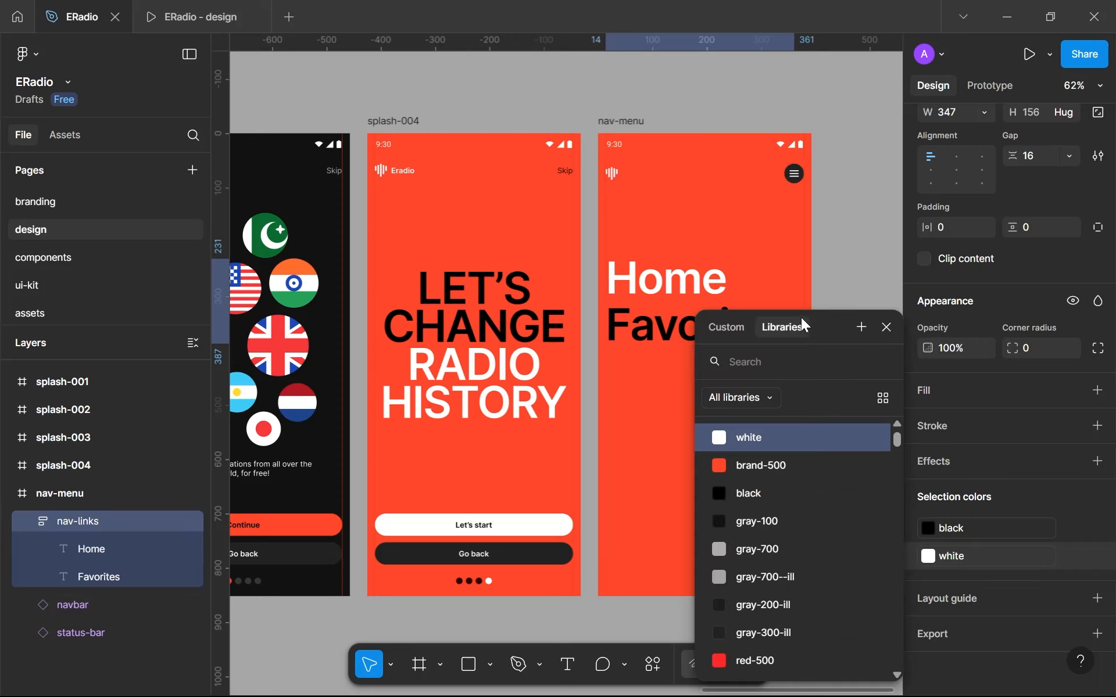
click(870, 250)
- Move the nav-links frame up beneath the navbar, to about Y 143 on the nav-menu screen
scroll(696, 304, up, 2)
click(696, 304)
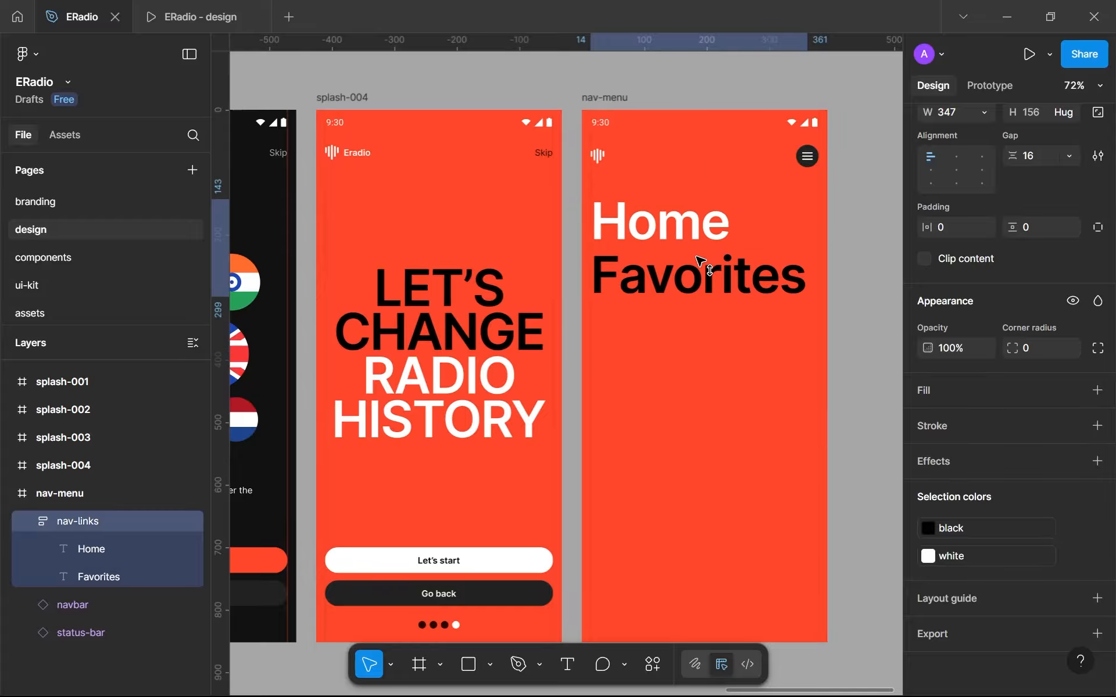
scroll(703, 347, down, 2)
scroll(703, 348, down, 3)
scroll(720, 231, up, 2)
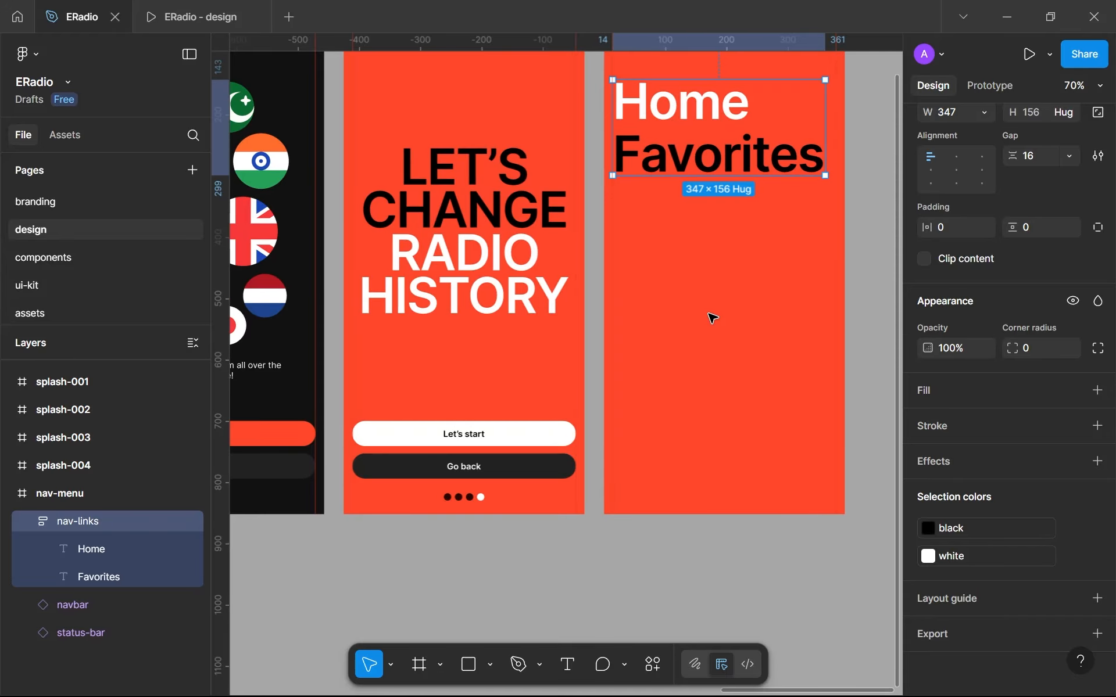
- Add a text layer reading "Eradio is a" in the lower part of the nav-menu screen
key(t)
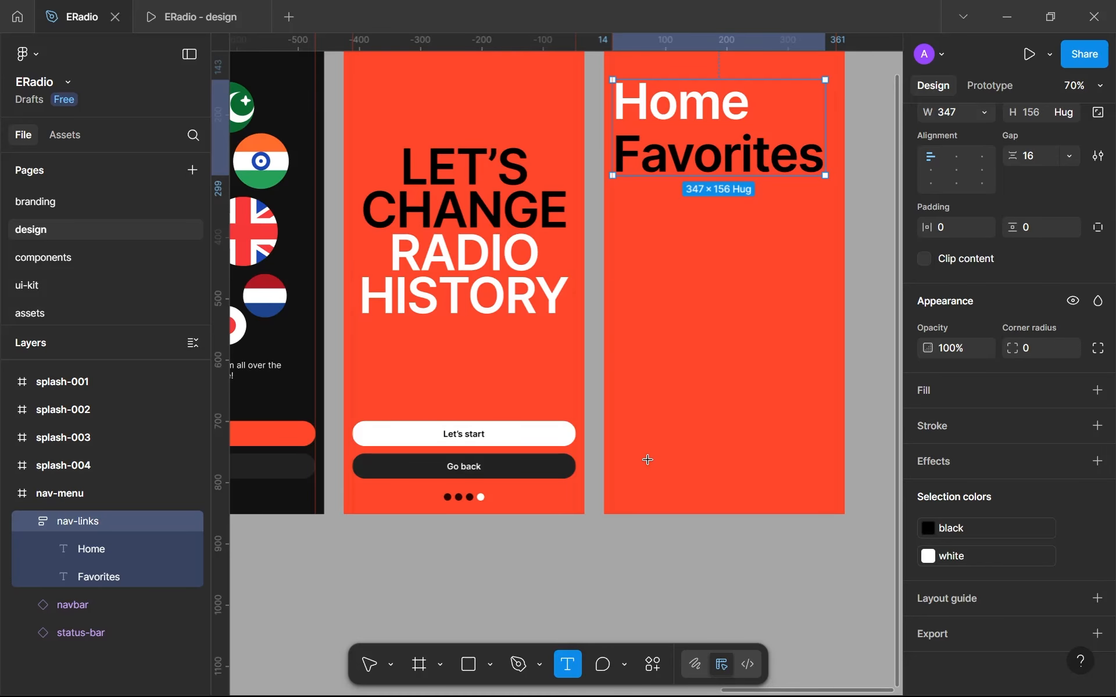
scroll(648, 459, down, 3)
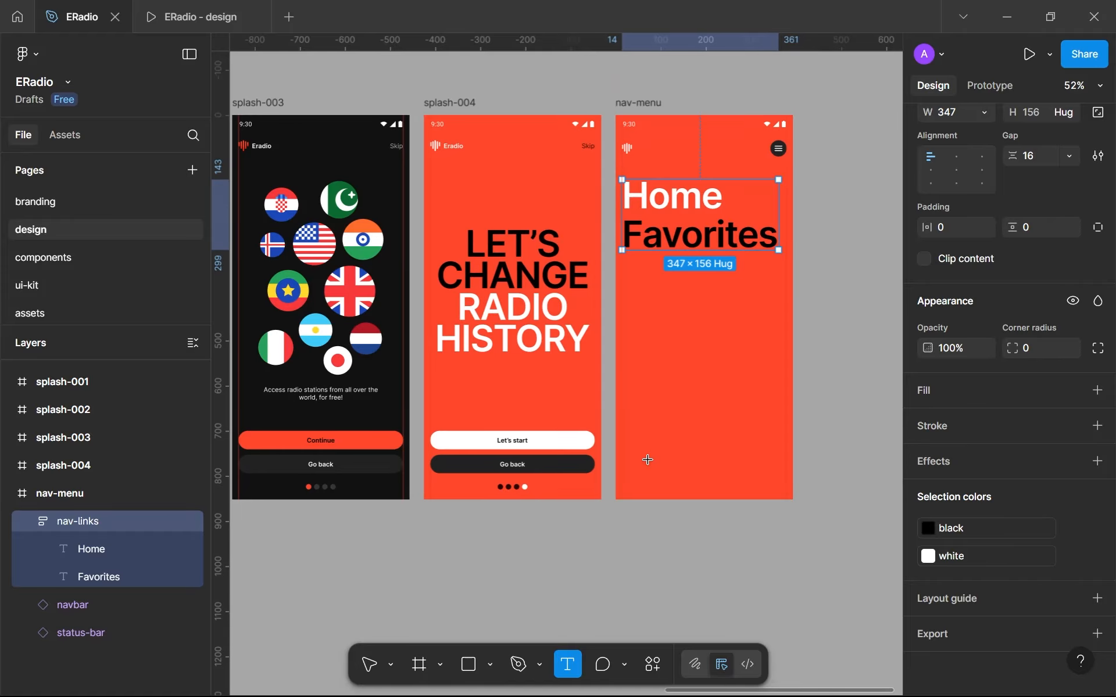
scroll(648, 460, up, 4)
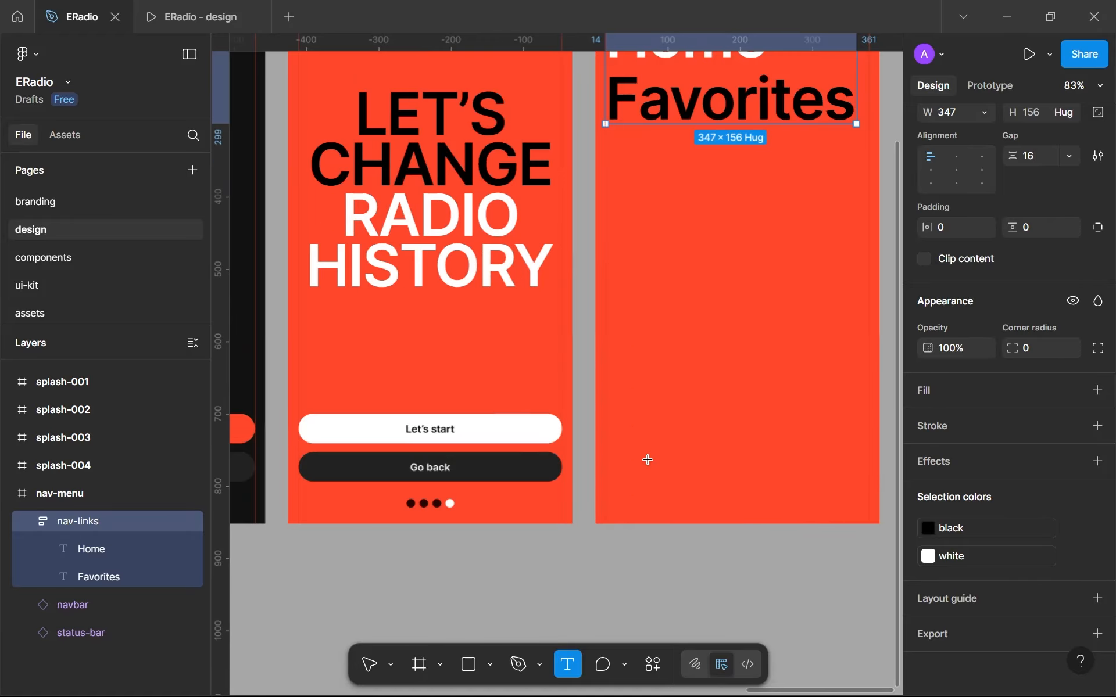
click(635, 476)
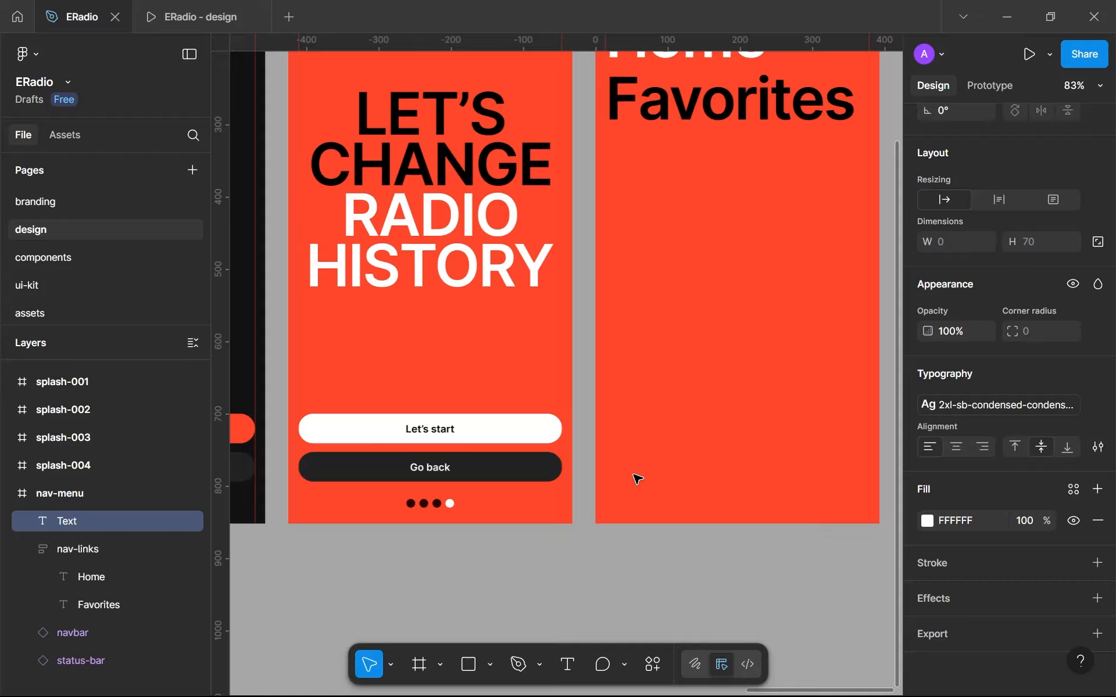
text(E)
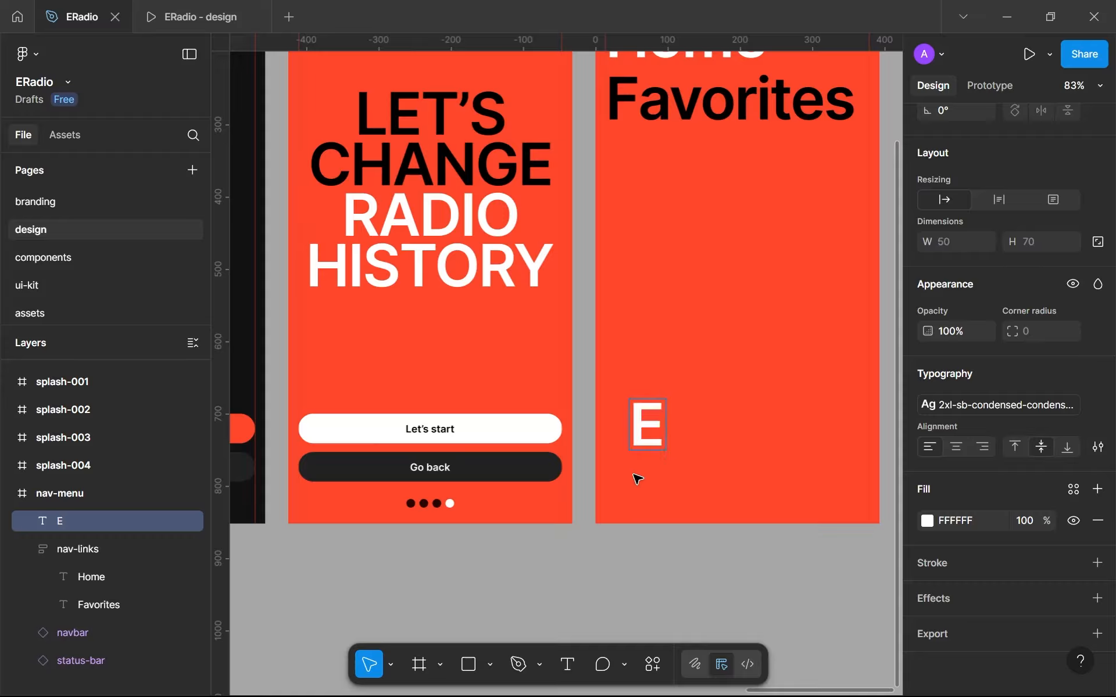
text(radio is )
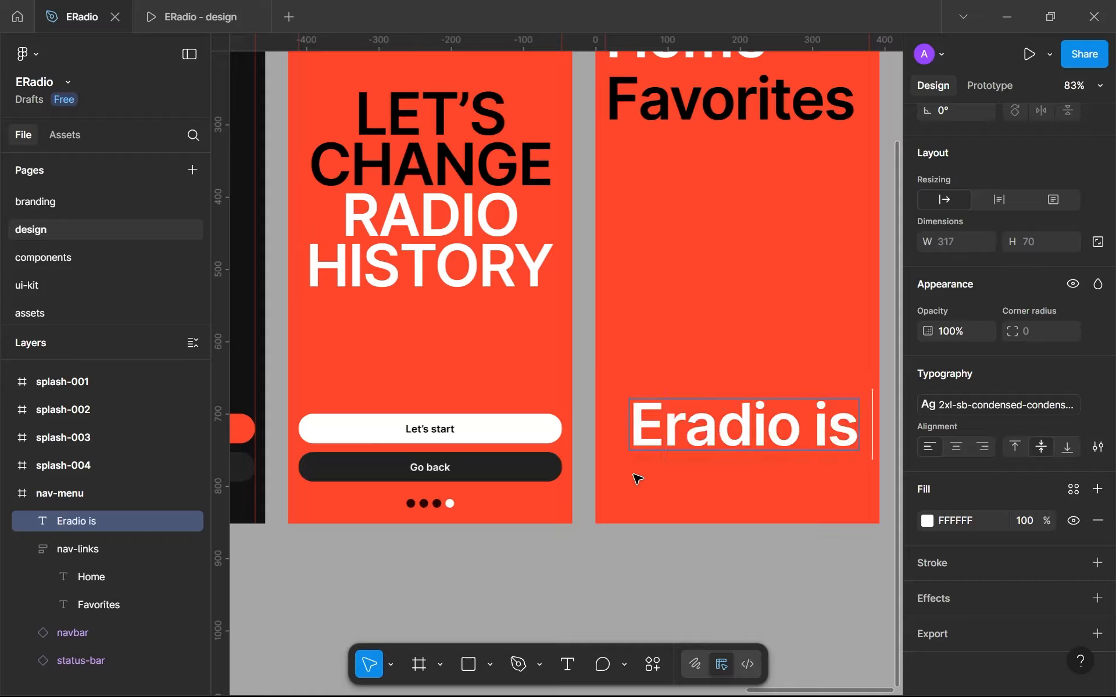
text(a)
key(Escape)
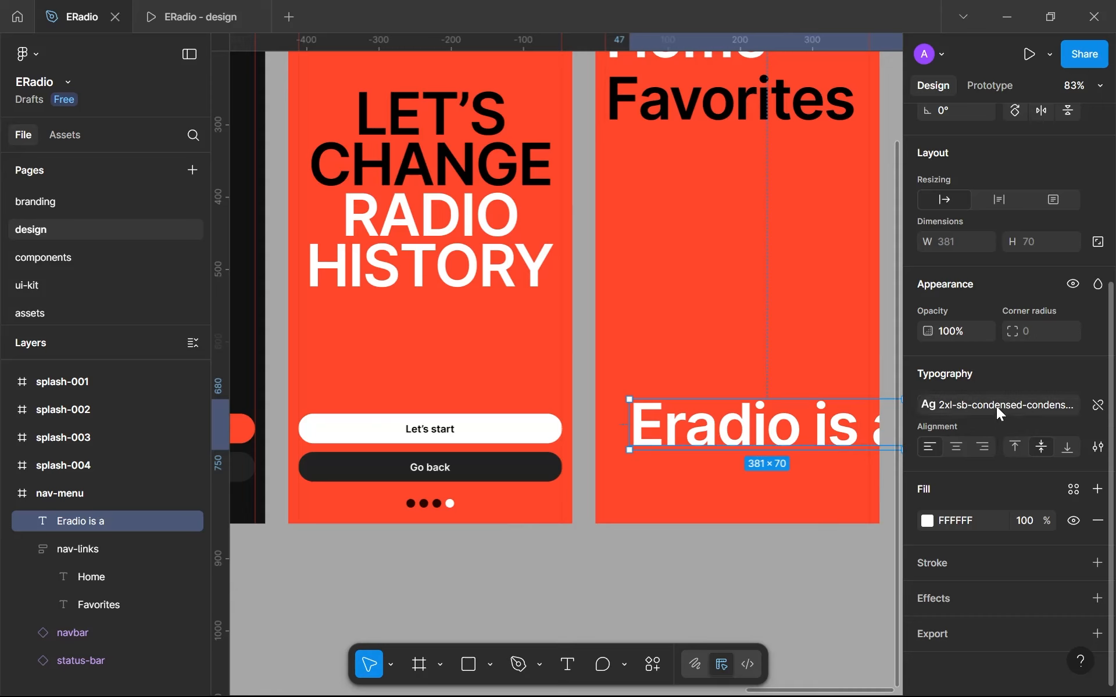
- Apply the base text style to the "Eradio is a" text and place it beneath Favorites in a box about 259 wide
click(996, 404)
scroll(822, 452, up, 3)
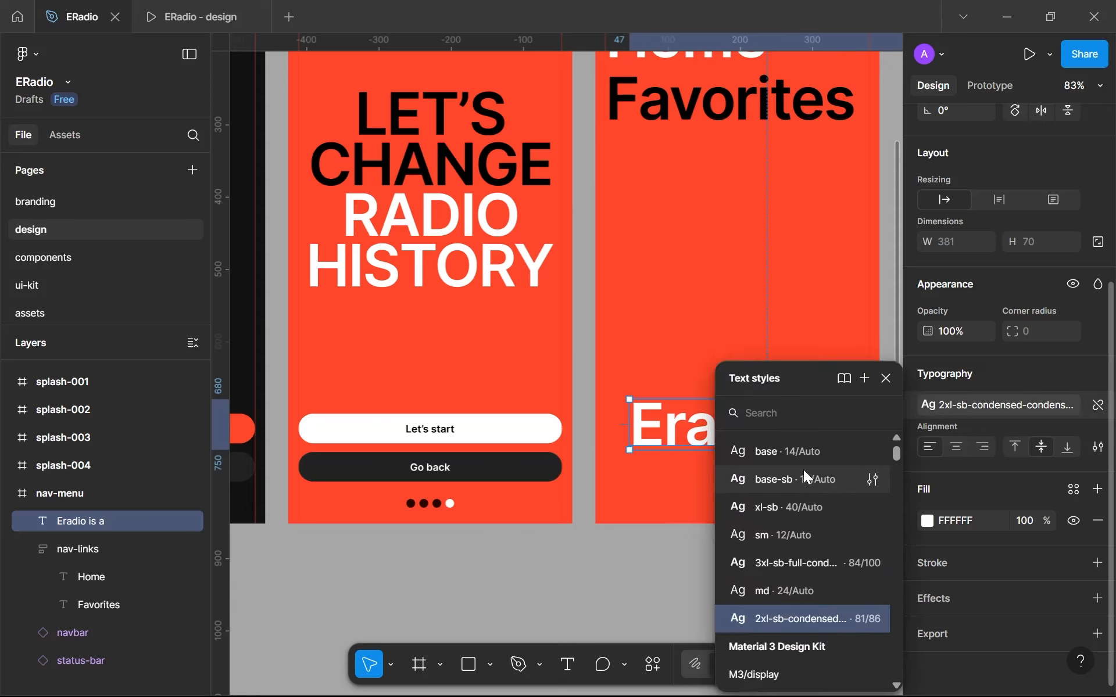
click(806, 447)
drag(654, 426, 812, 235)
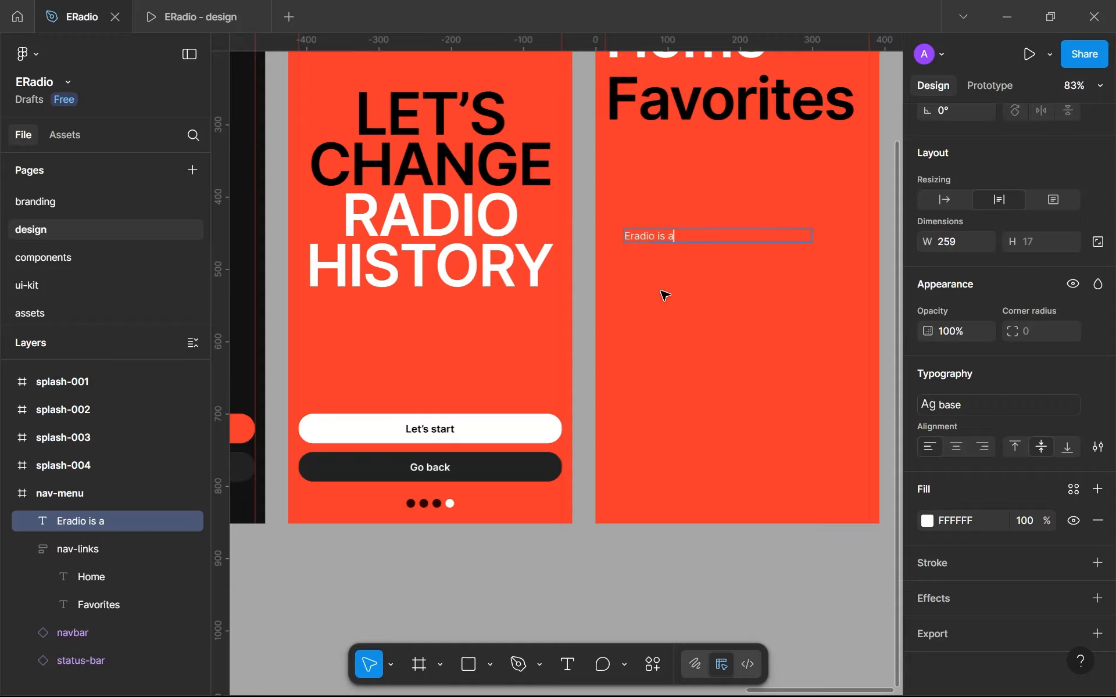
- Complete the text to read "Eradio is a mobile app created as part of a UI/UX design course provided for free on YouTube."
text(mobile app creat)
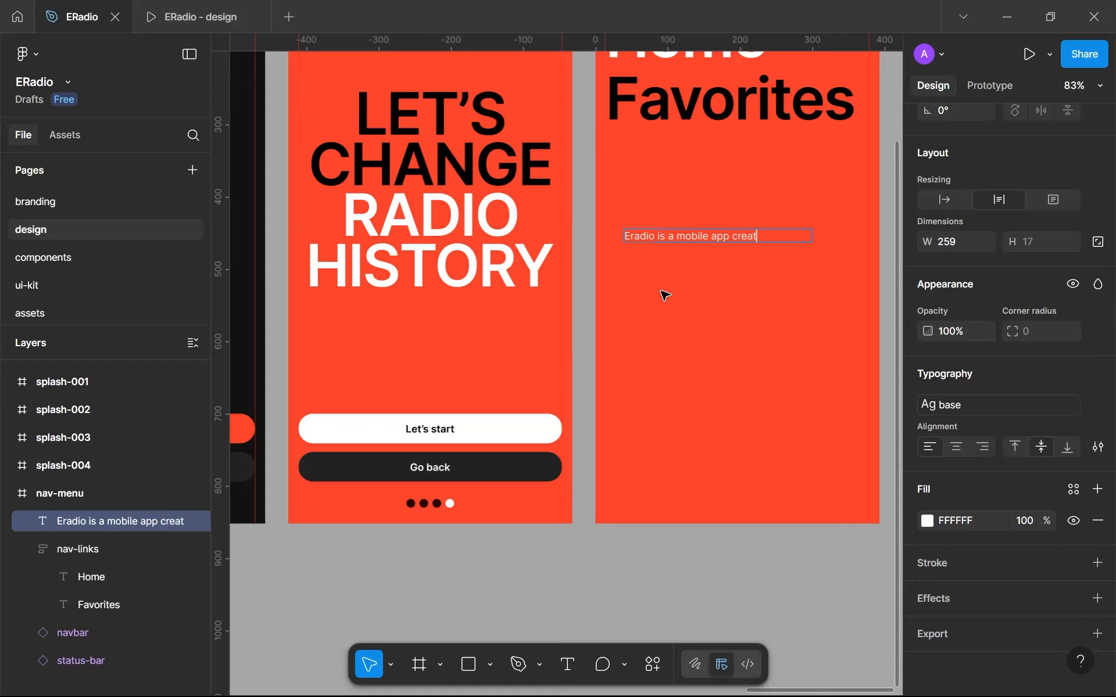
text(ed as part of a UI/UX design course)
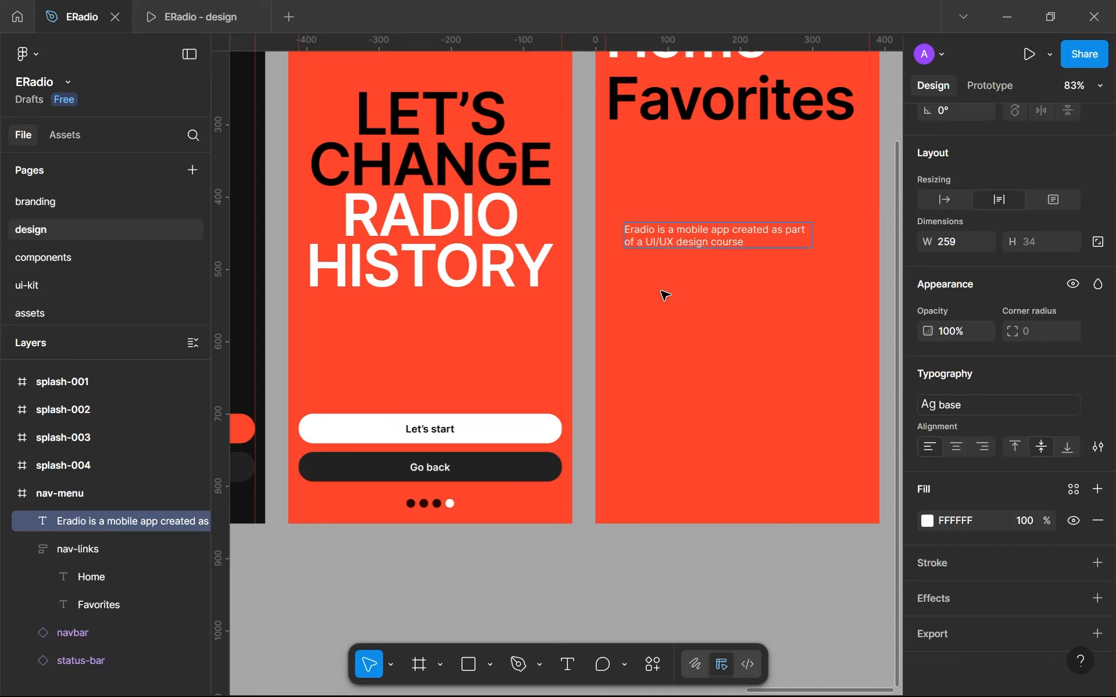
text(free on YouTube.)
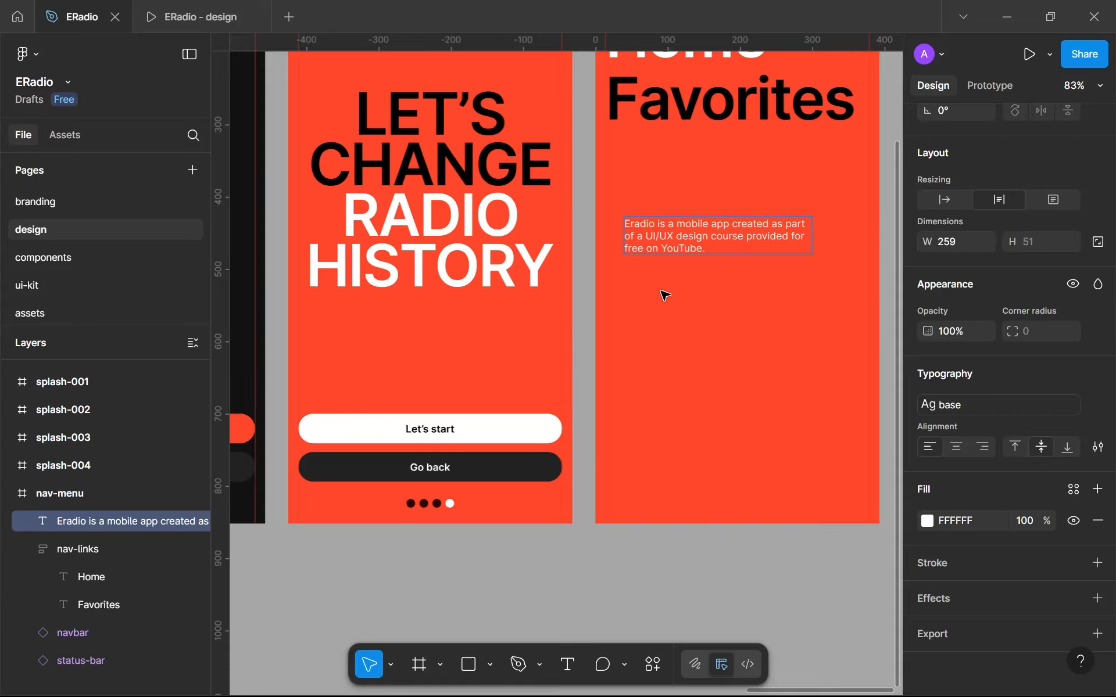
key(Escape)
- Move the description text to the nav-menu screen's left margin, at about X 14, Y 375
scroll(675, 304, up, 3)
scroll(550, 441, down, 2)
drag(652, 363, 623, 316)
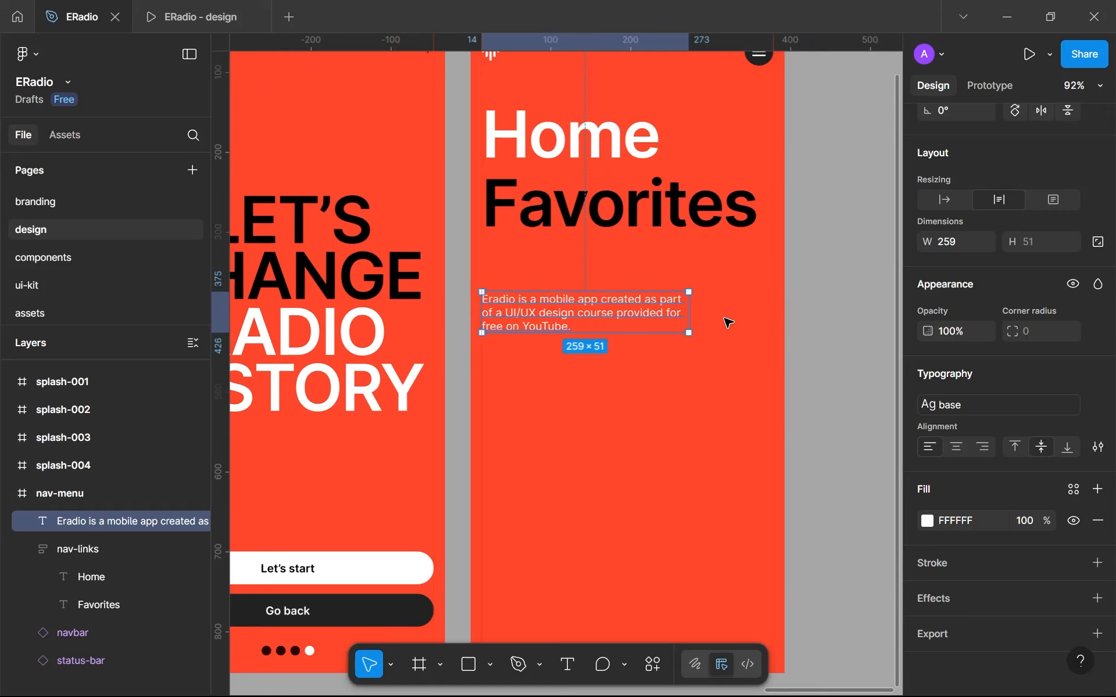
- Widen the description text box to the screen's right margin, at a width of 365
drag(690, 306, 770, 317)
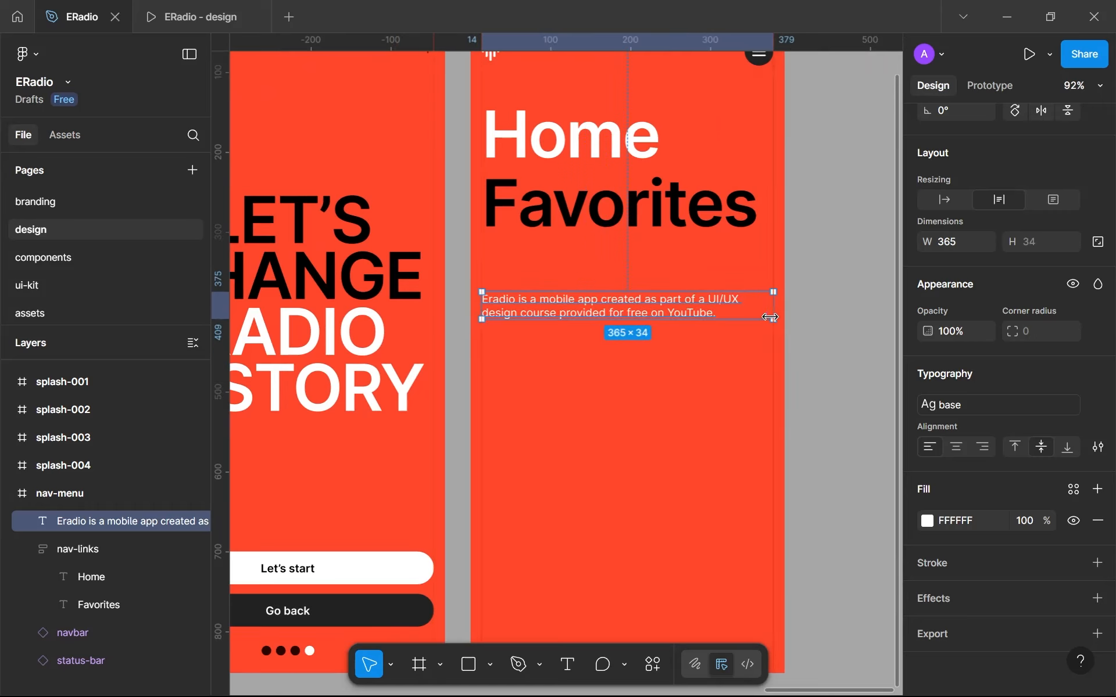
click(818, 351)
scroll(818, 351, down, 5)
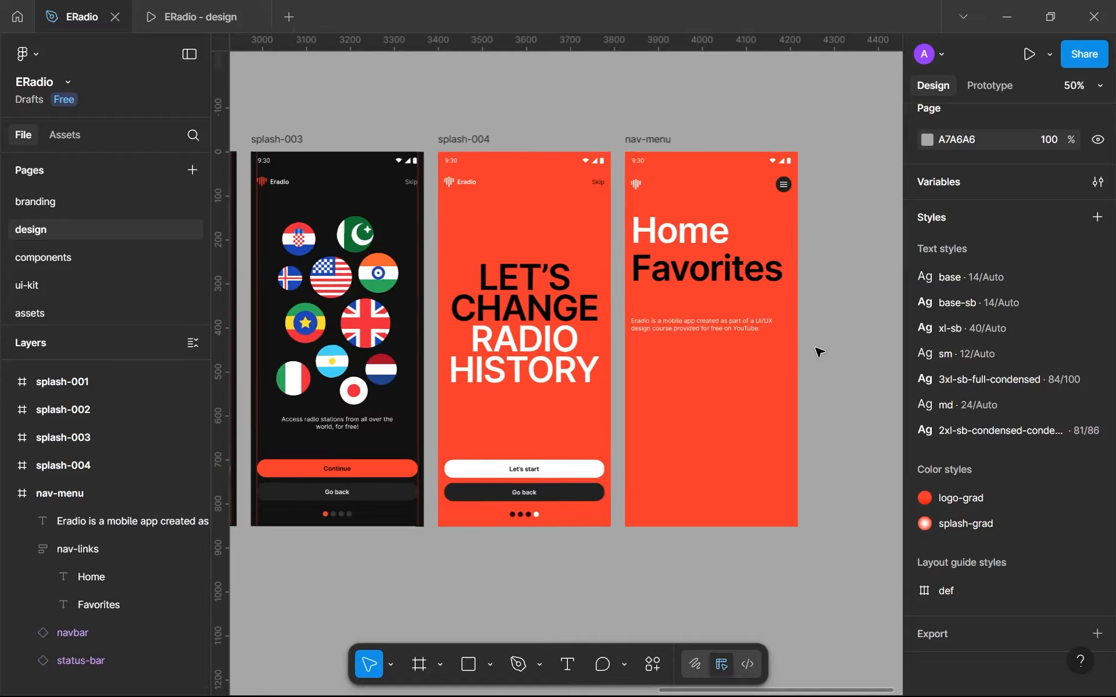
- Narrow the description text box on the nav-menu screen to a width of 263
click(758, 325)
drag(795, 324, 753, 317)
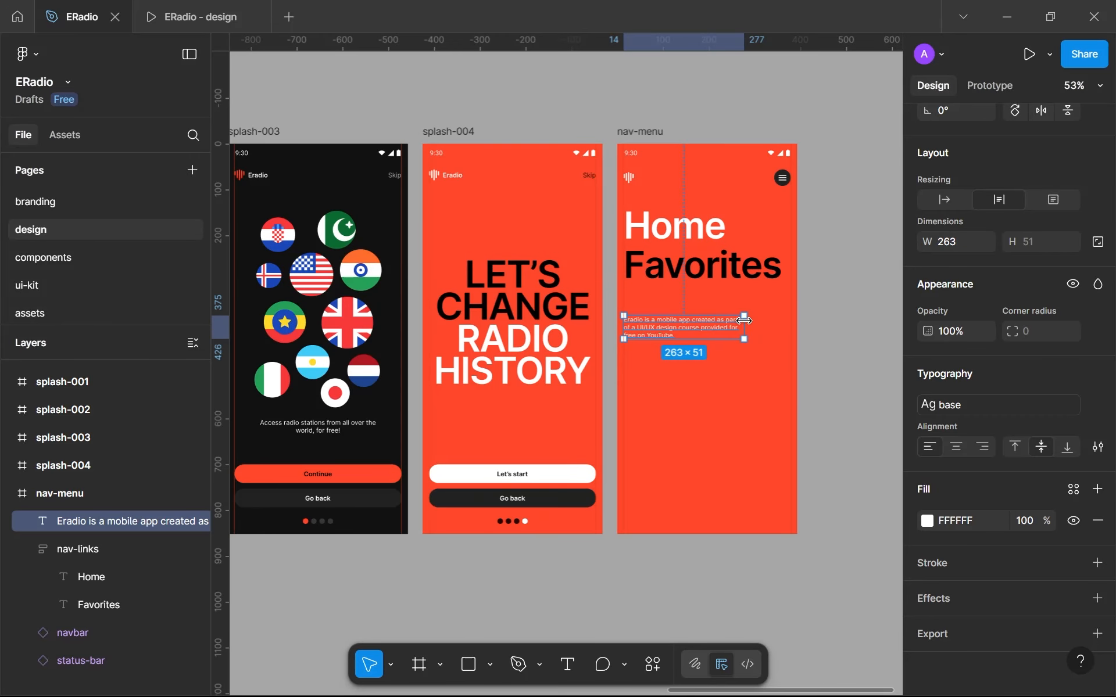
click(839, 344)
scroll(841, 346, down, 3)
scroll(841, 346, up, 5)
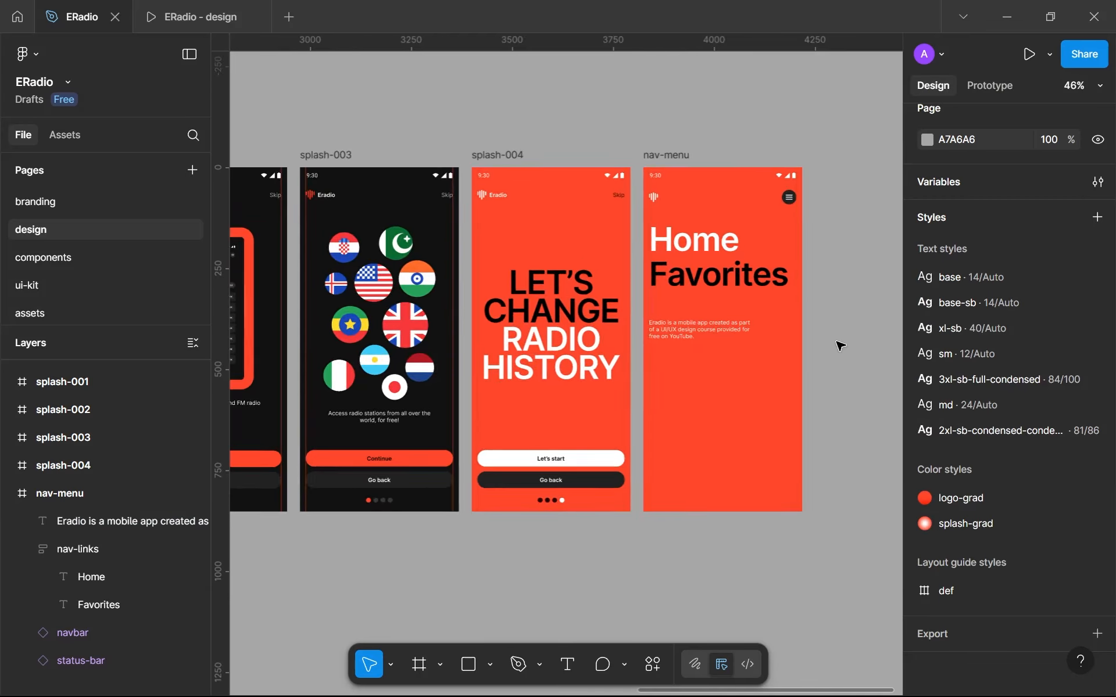
click(588, 308)
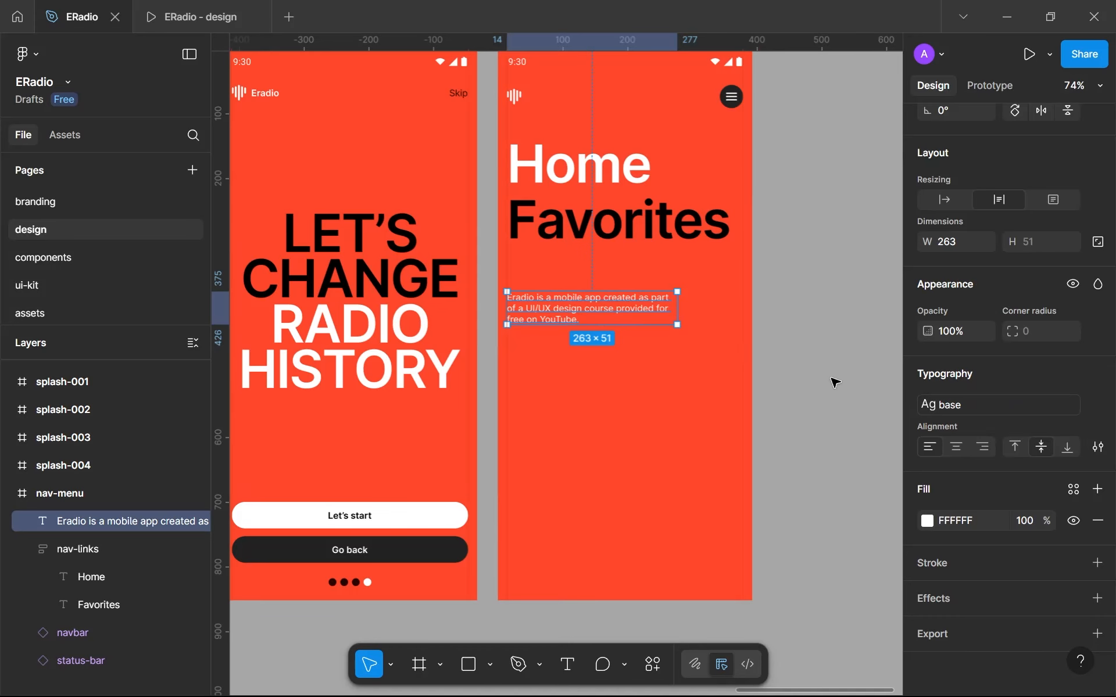
click(834, 423)
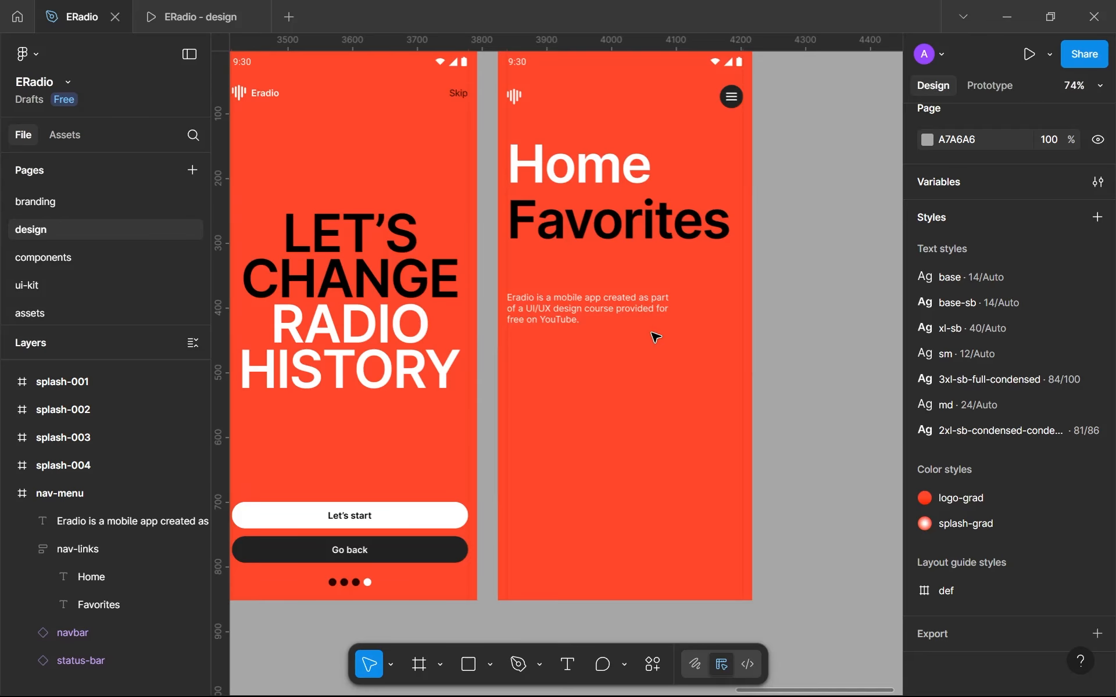
- Tint the description text's fill to the pale pink FFD9D9 and turn off the color contrast check
click(635, 316)
click(928, 521)
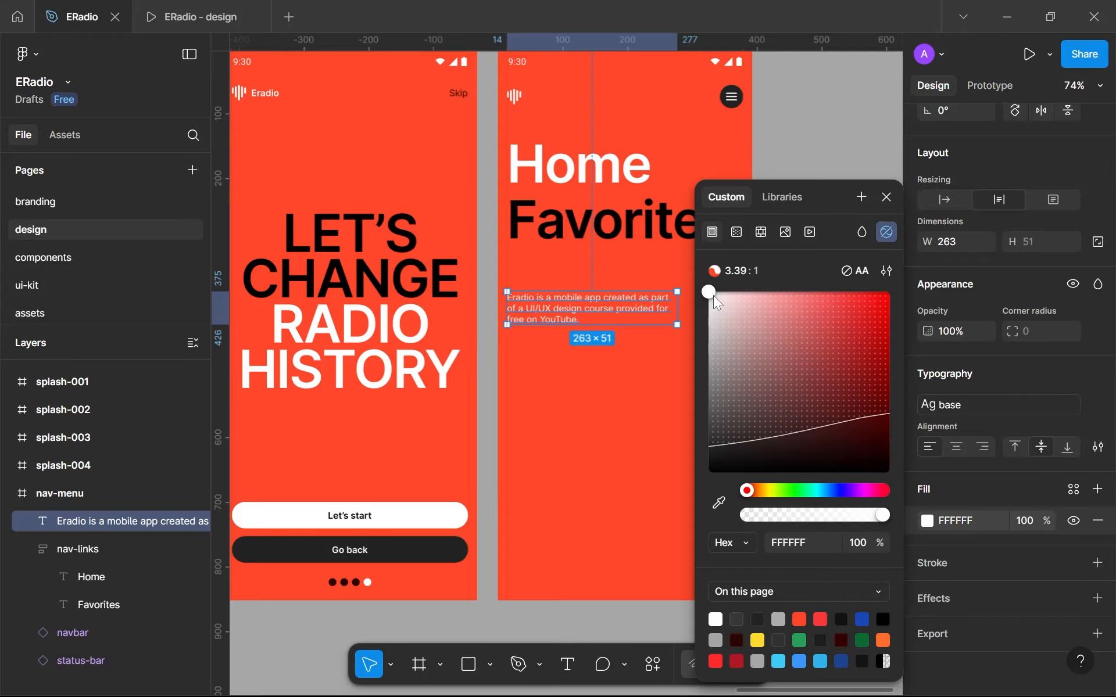
drag(714, 295, 738, 292)
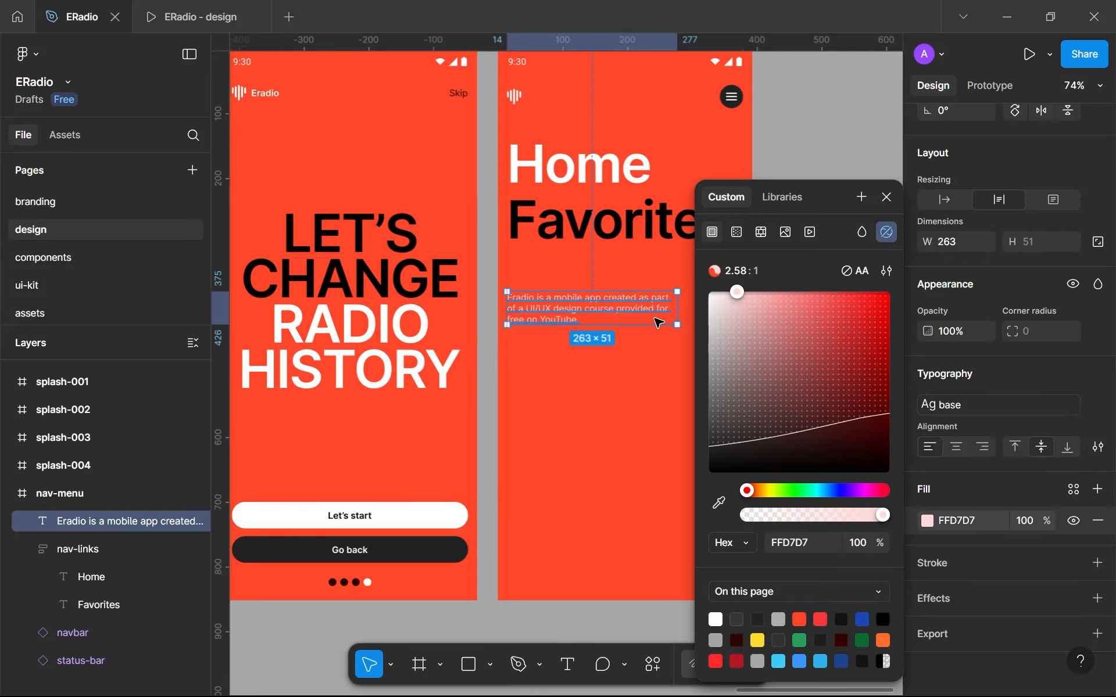
scroll(651, 322, up, 5)
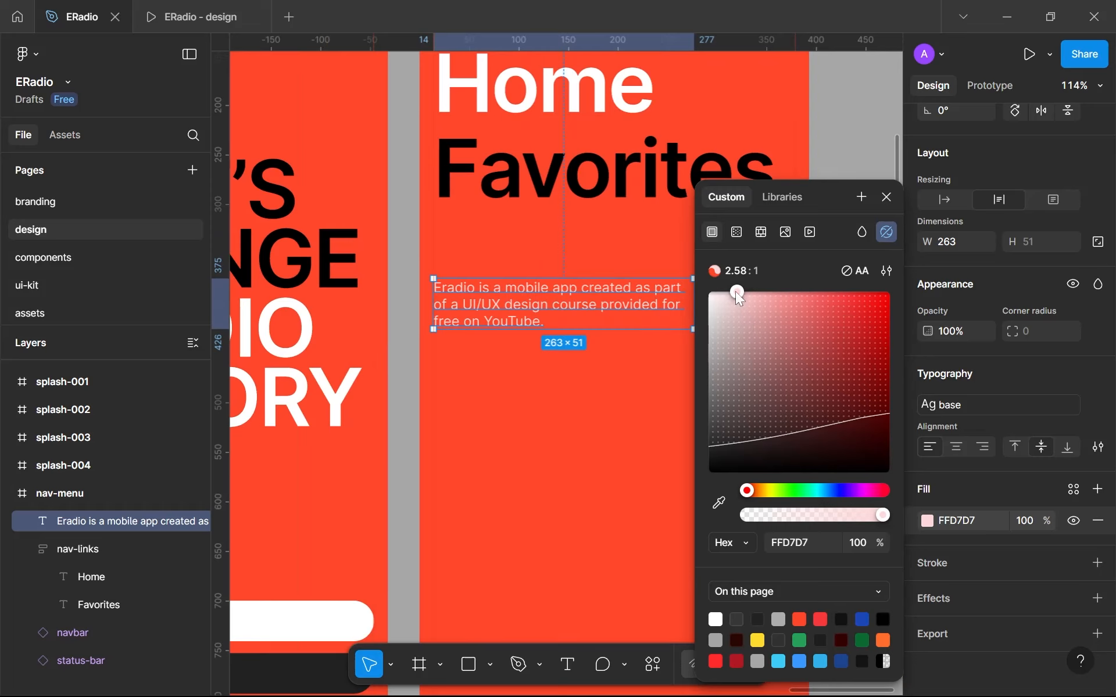
click(885, 233)
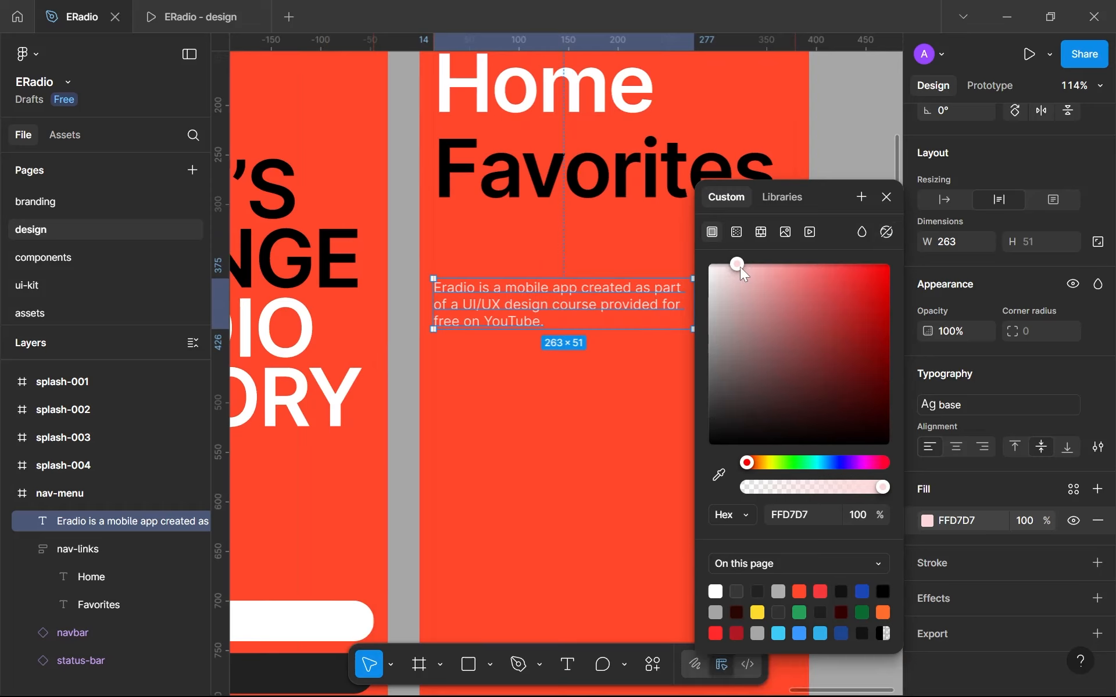
drag(741, 266, 742, 264)
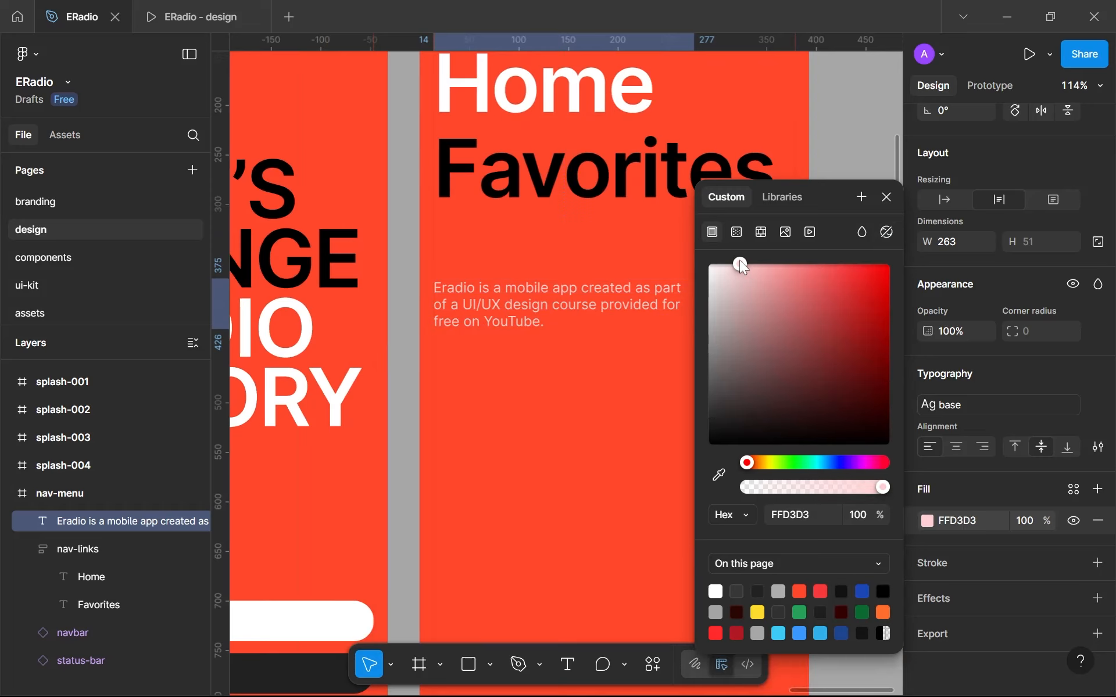
scroll(581, 164, up, 3)
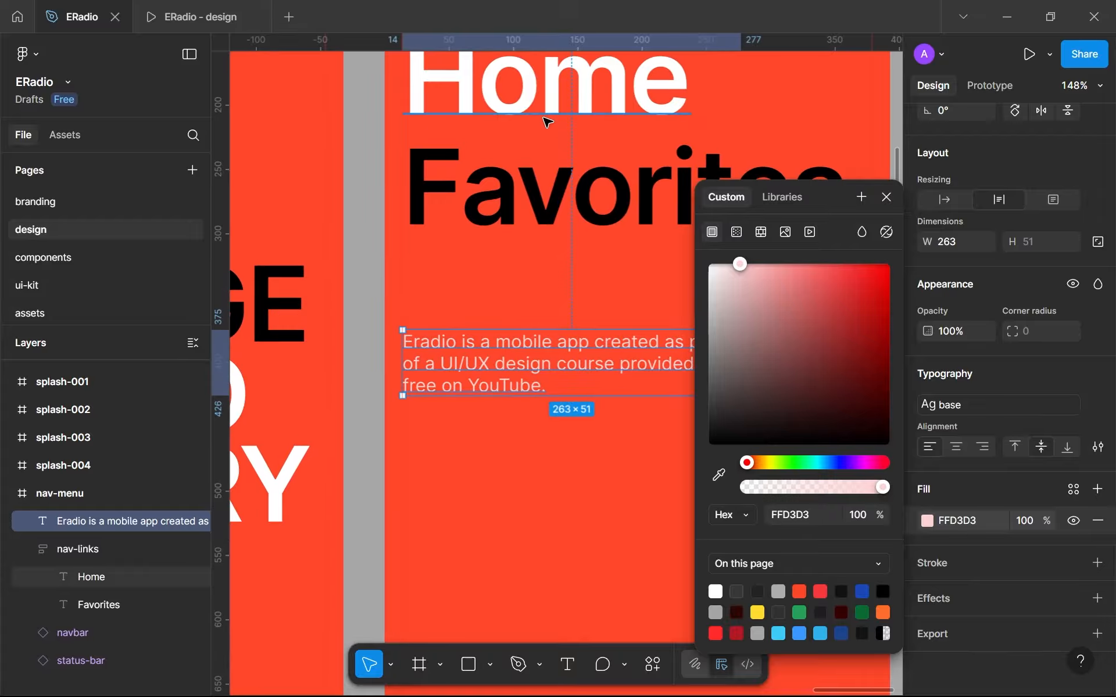
scroll(546, 122, down, 2)
drag(740, 264, 736, 266)
- Sample the screen's orange-red background for the description text's fill and lighten it to FFD0C9
click(719, 476)
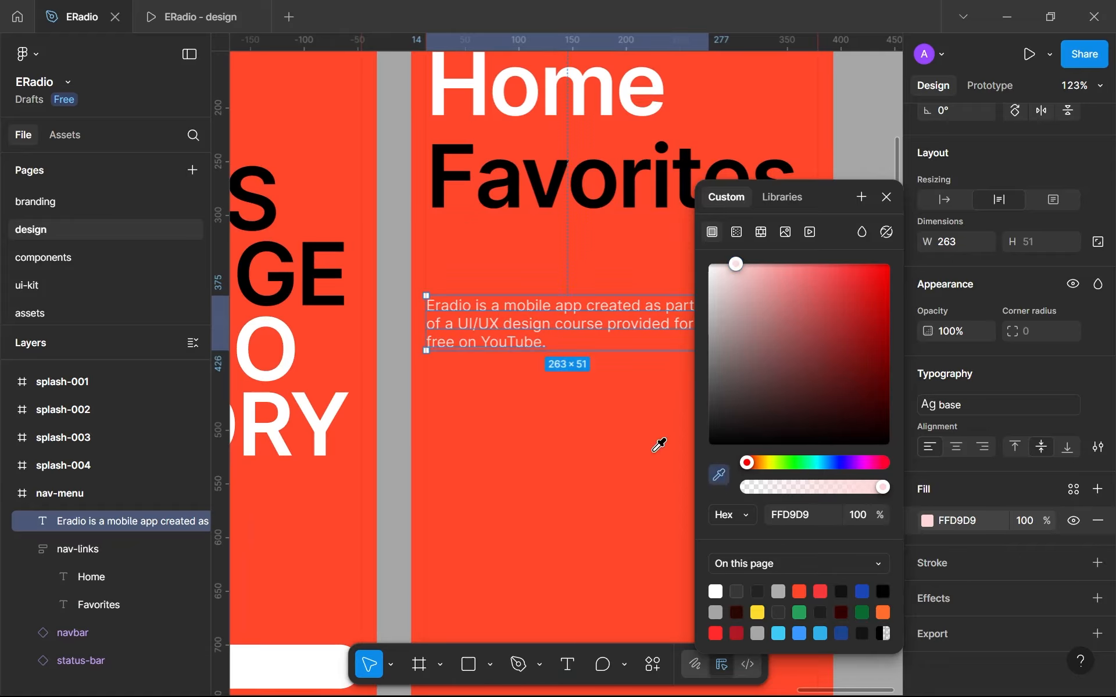
click(654, 449)
drag(768, 284, 748, 256)
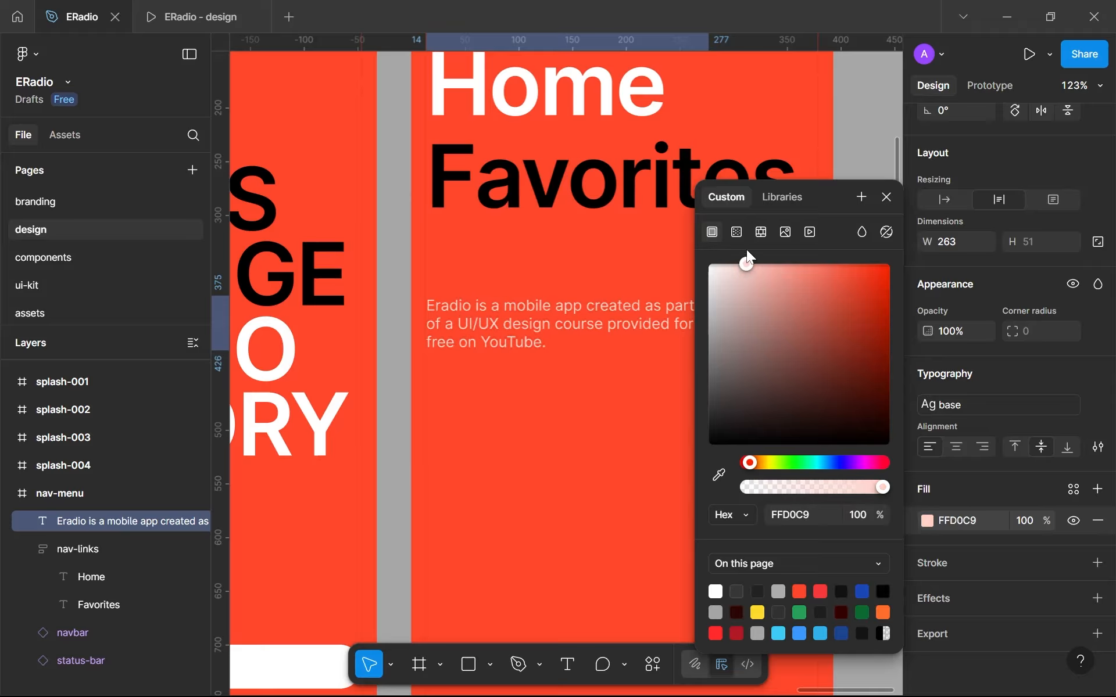
click(864, 153)
scroll(859, 171, down, 5)
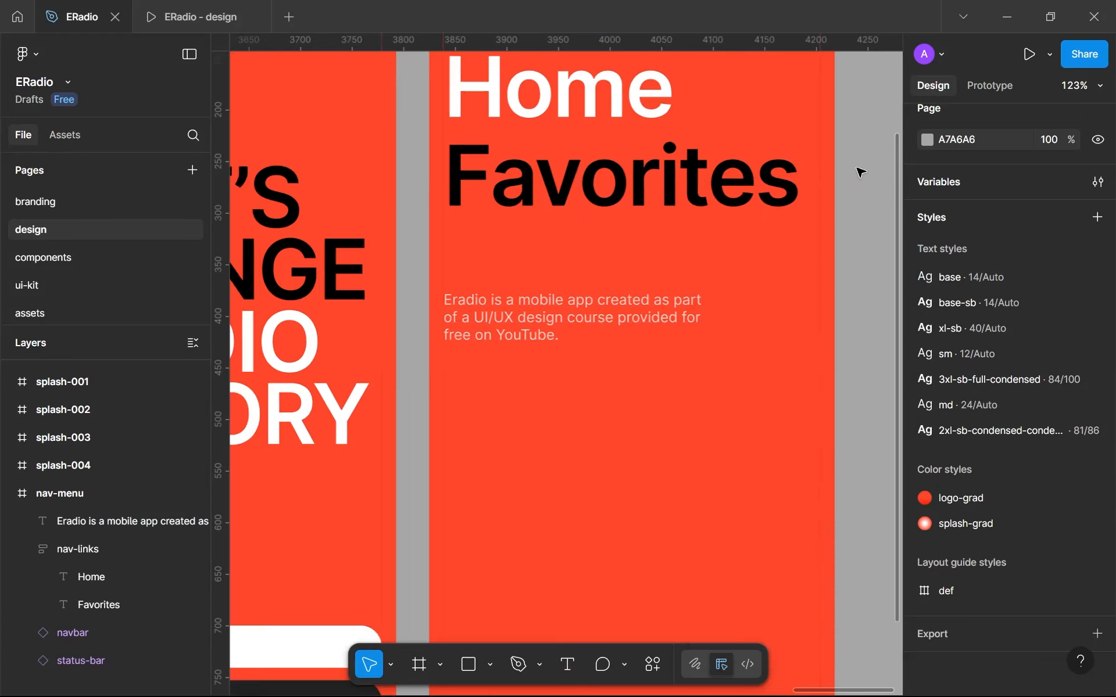
- Widen the description text box slightly to a width of 273
scroll(750, 301, up, 5)
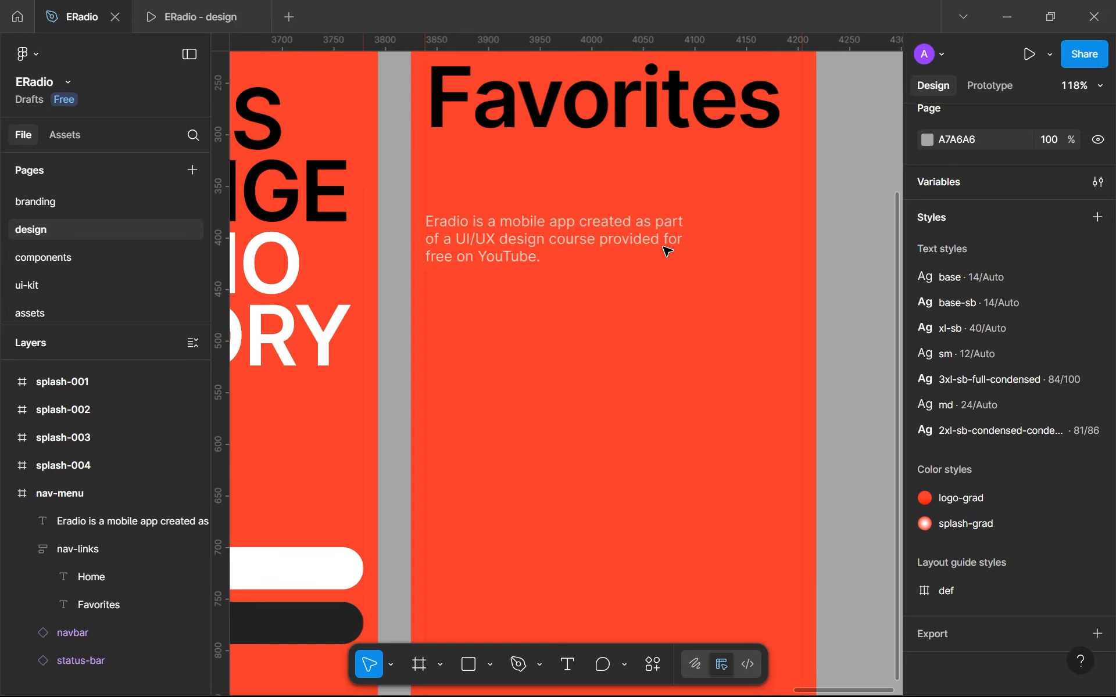
click(691, 242)
mouse_move(696, 238)
mouse_down()
mouse_move(677, 231)
mouse_move(707, 227)
mouse_up()
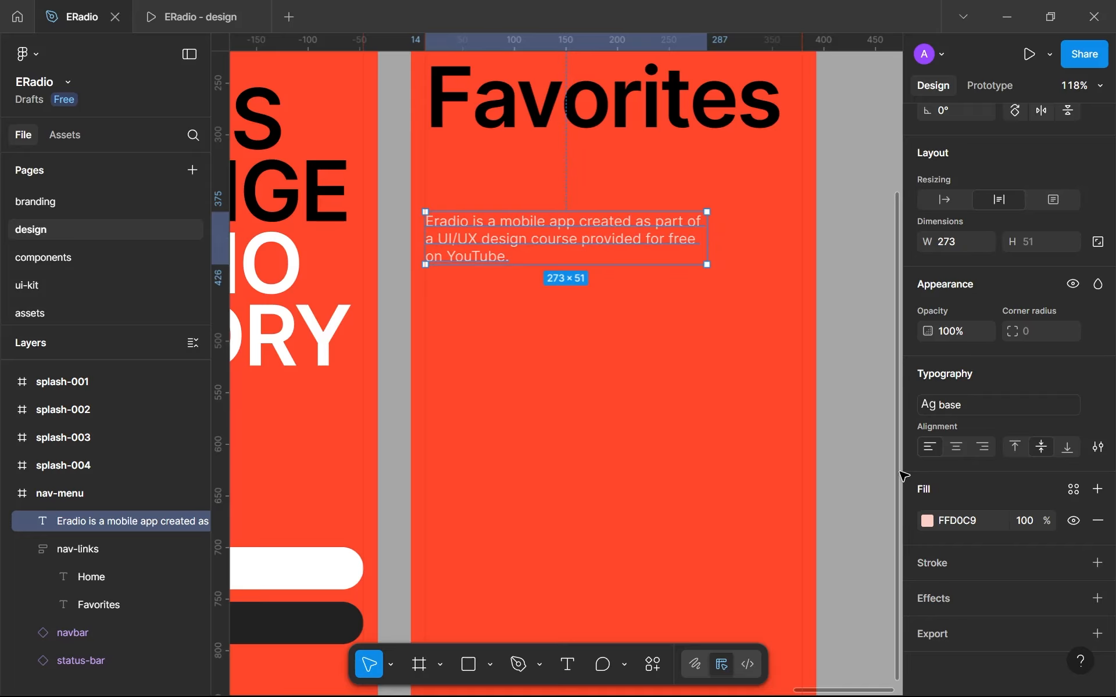
- Create a color variable named brand-900 from the description text's FFD0C9 fill
click(1073, 490)
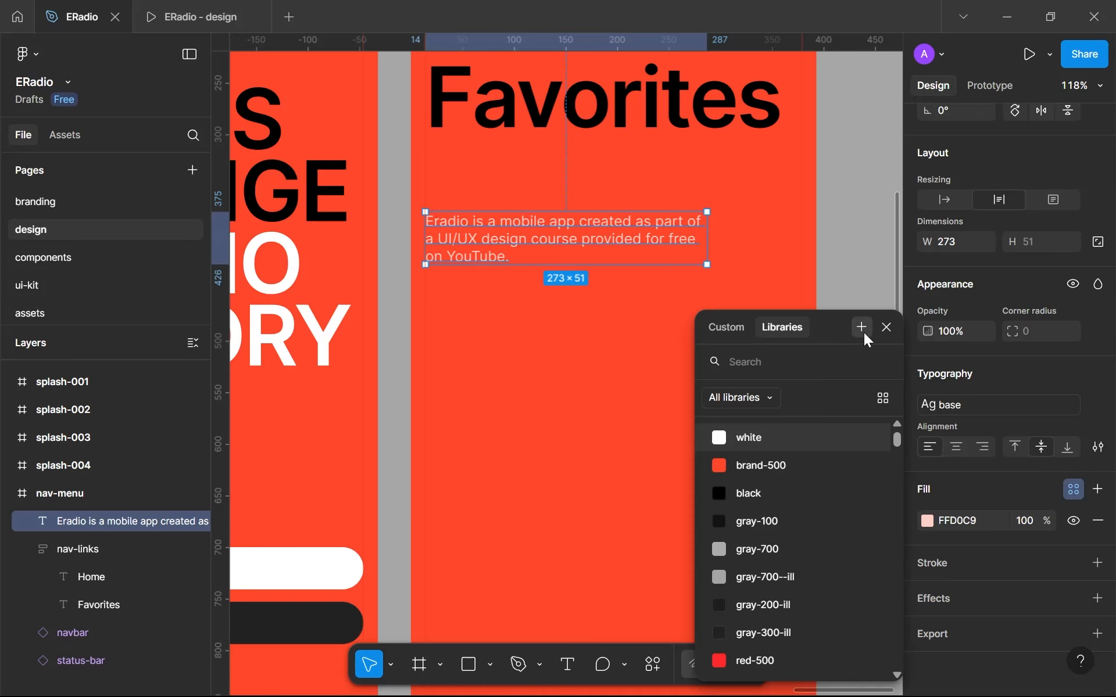
click(861, 328)
text(brand-900)
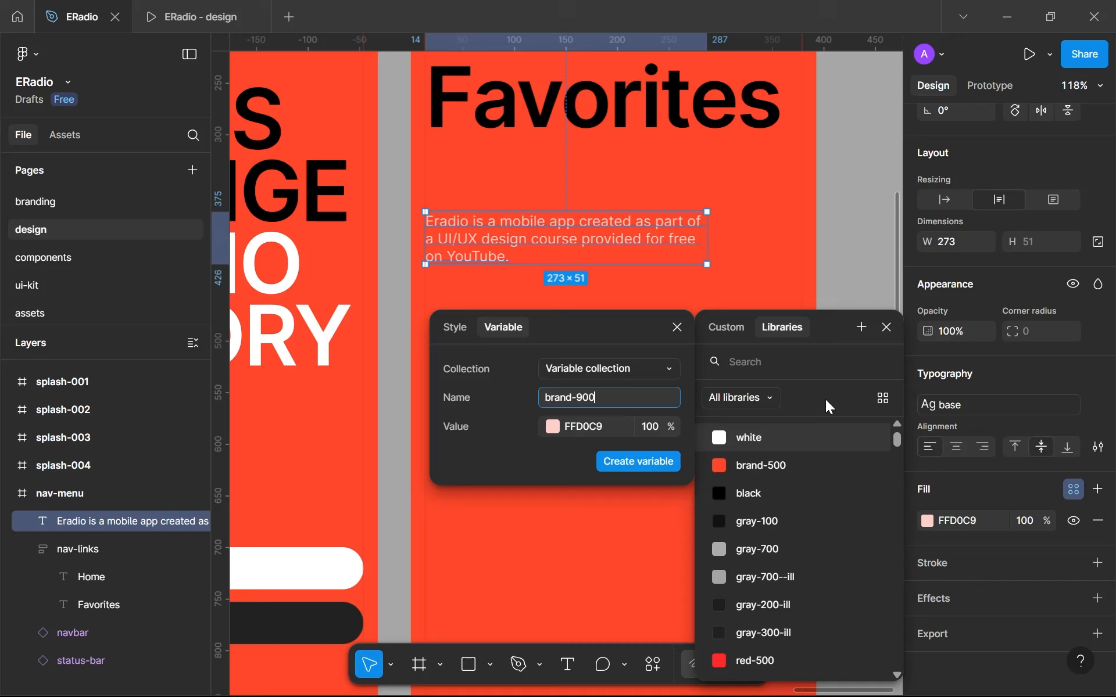
key(Return)
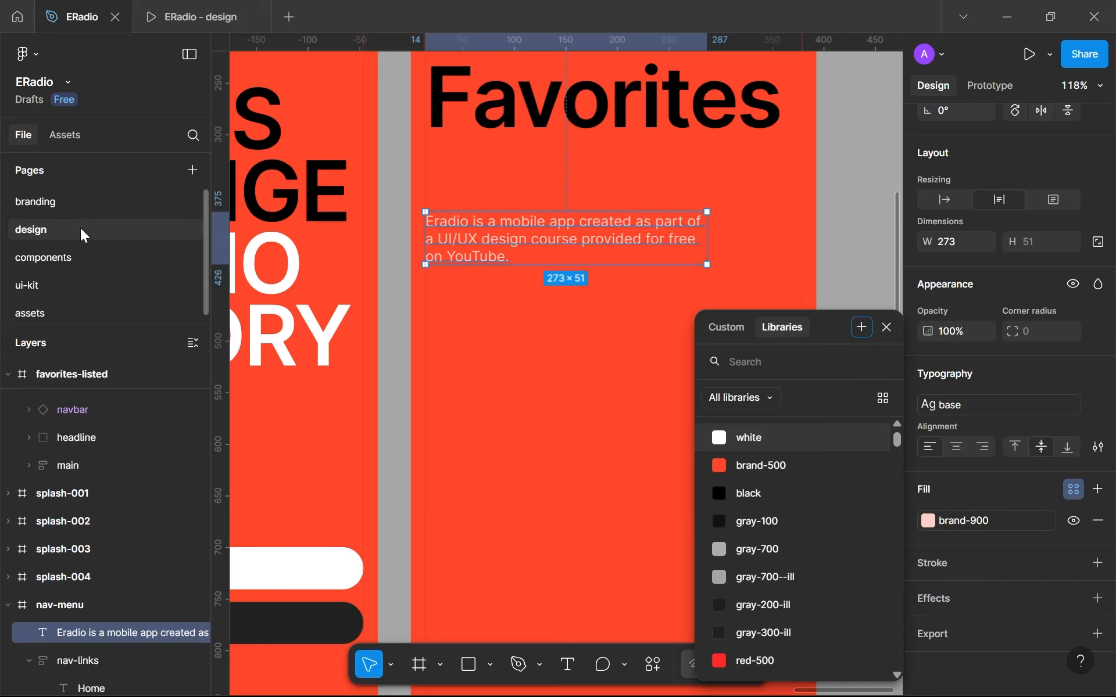
- On the branding page, duplicate the brand-500 swatch to its right within the brand row of the colors frame
click(55, 201)
scroll(516, 376, up, 3)
scroll(599, 280, down, 1)
drag(598, 281, 523, 535)
scroll(513, 185, up, 3)
scroll(494, 424, up, 5)
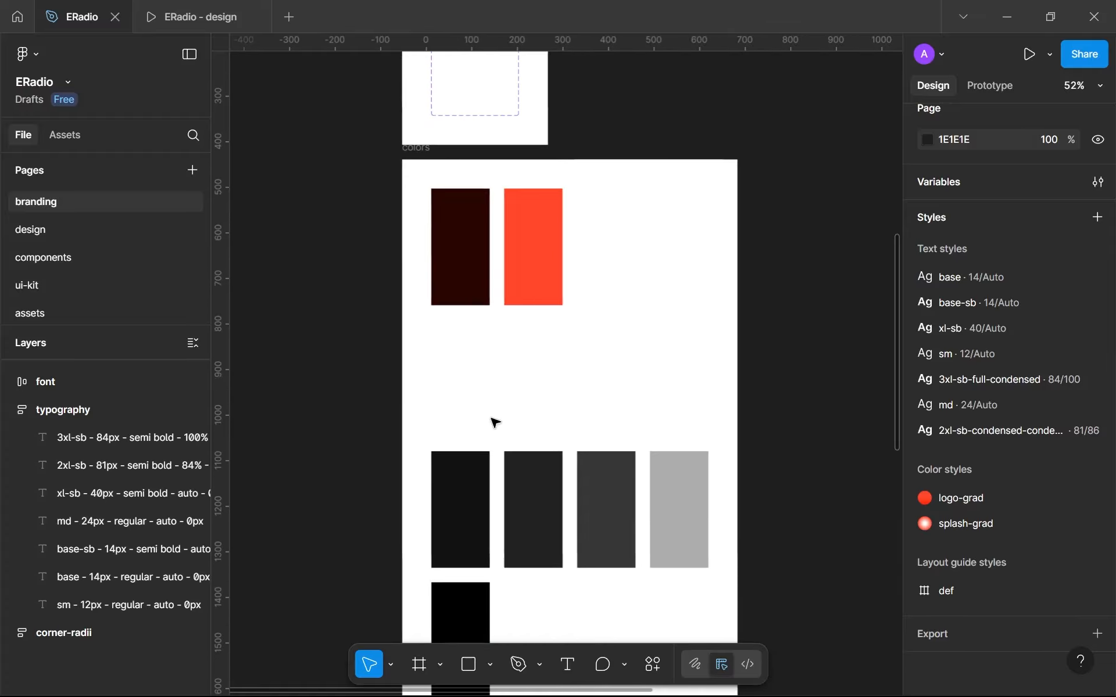
click(553, 282)
drag(553, 282, 612, 282)
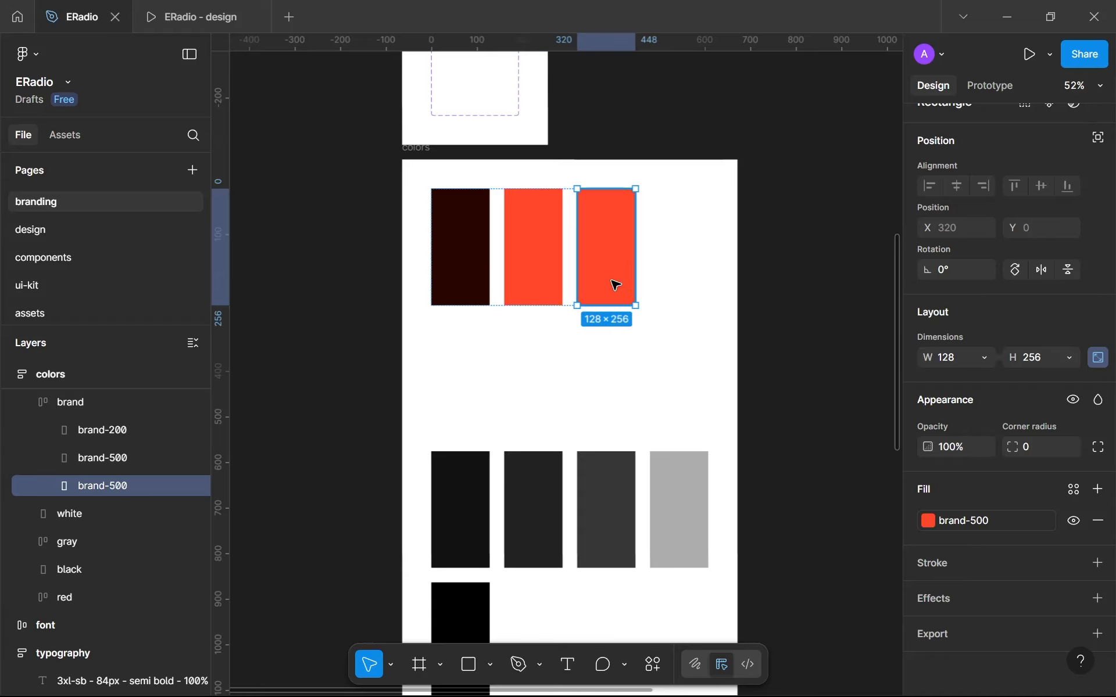
- Rename the duplicated swatch layer as brand-900
double_click(127, 486)
click(126, 486)
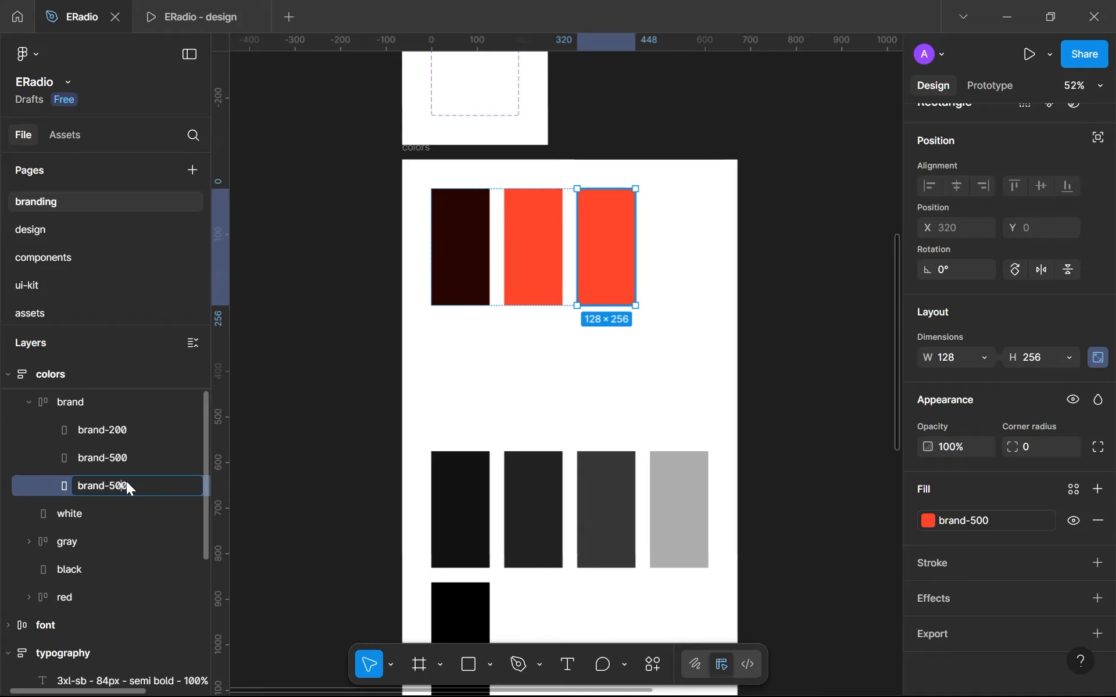
text(9)
key(Return)
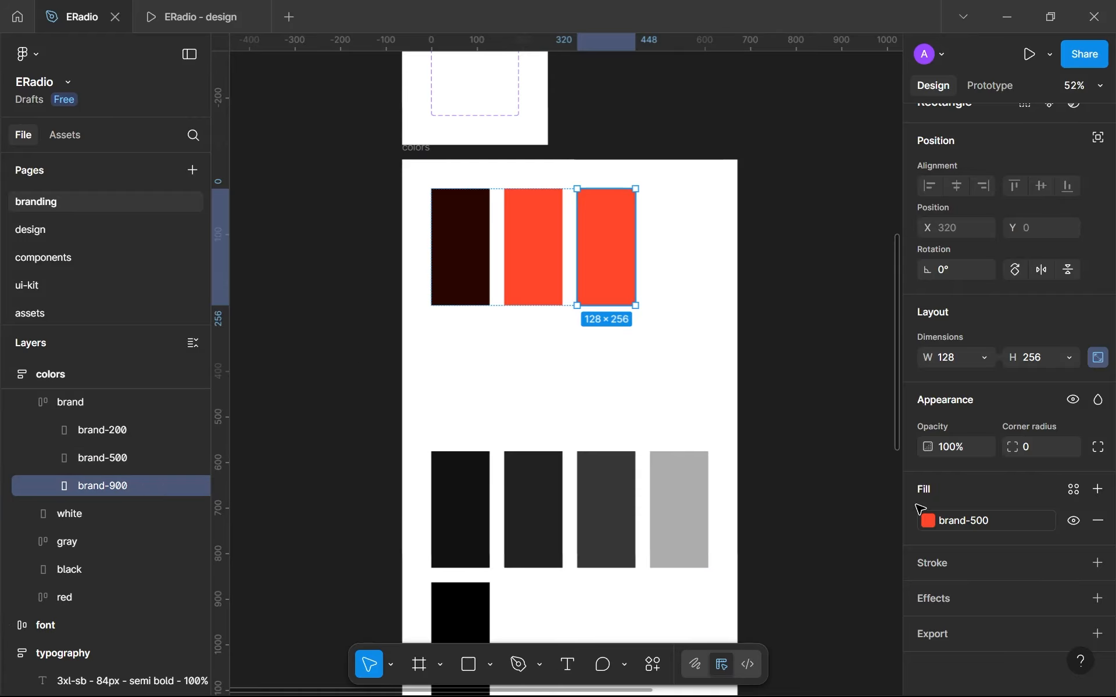
- Apply the library color brand-900 to the new swatch's fill
click(974, 523)
scroll(787, 640, down, 5)
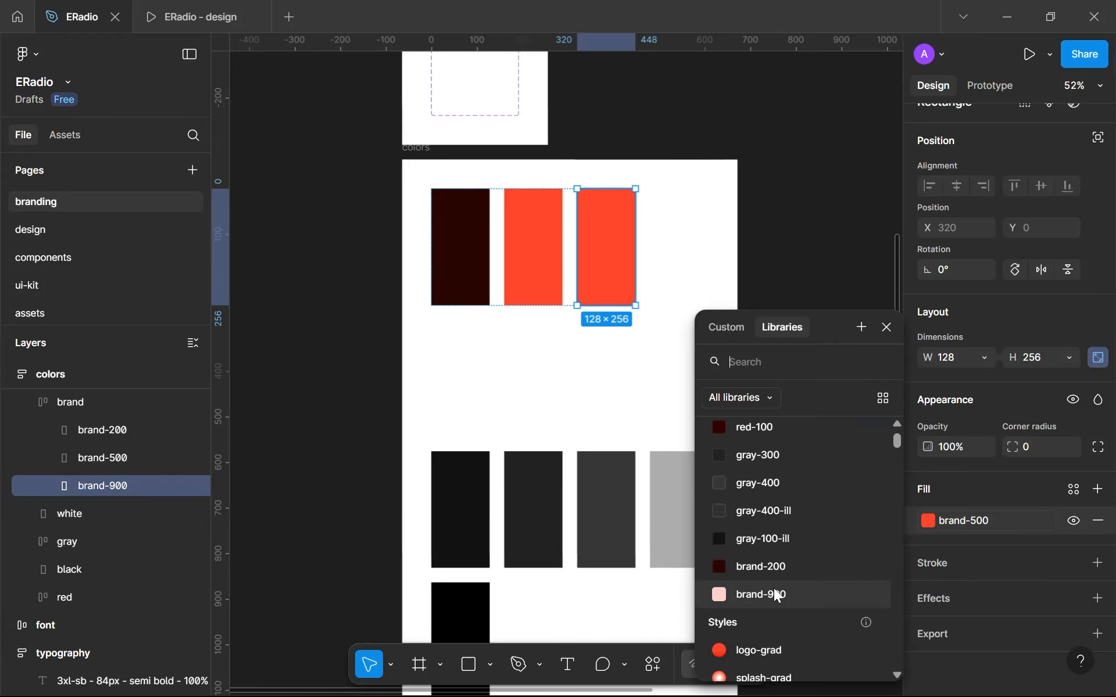
click(765, 602)
click(831, 229)
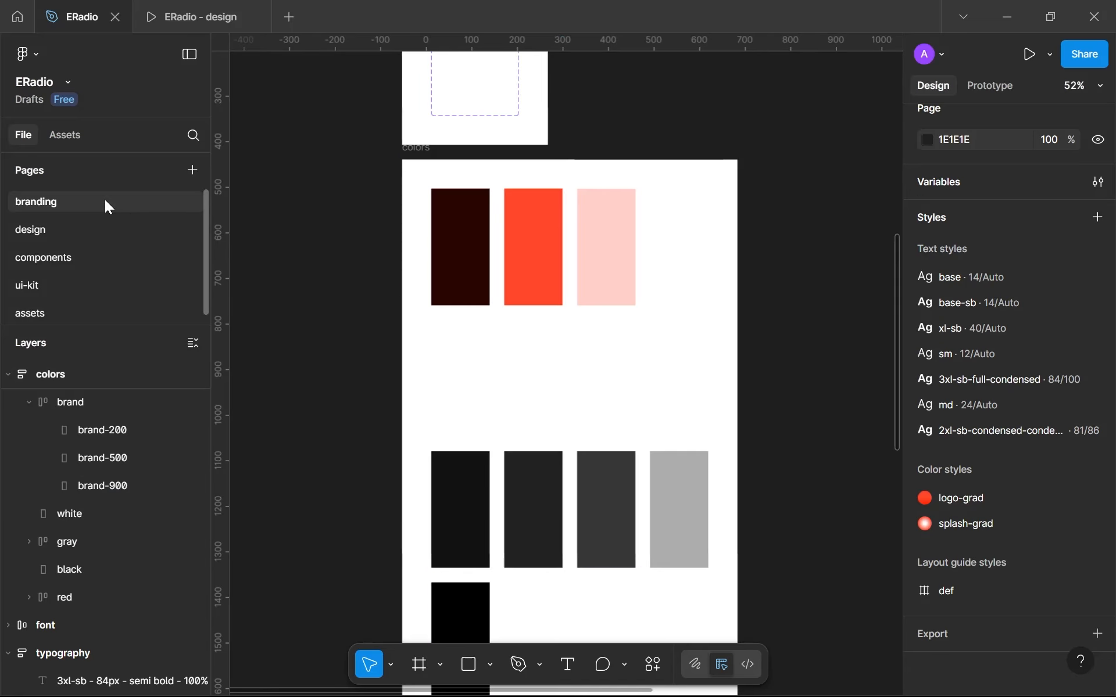
- Return to the design page and deselect the description text on the nav-menu screen
scroll(601, 378, down, 1)
scroll(601, 379, down, 3)
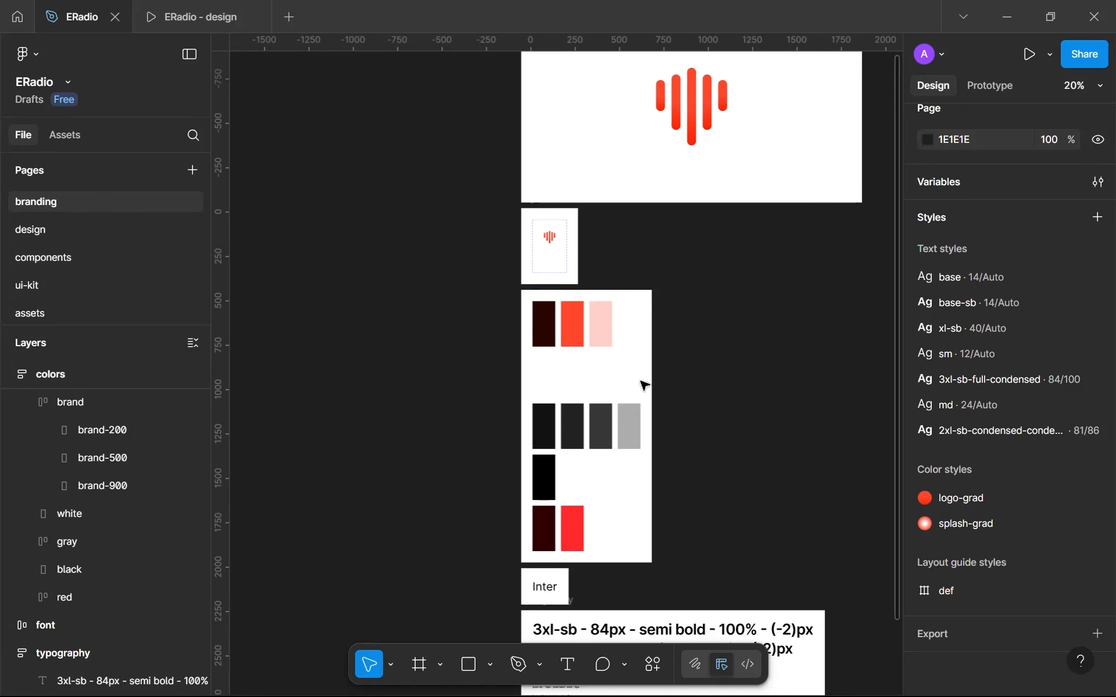
click(84, 229)
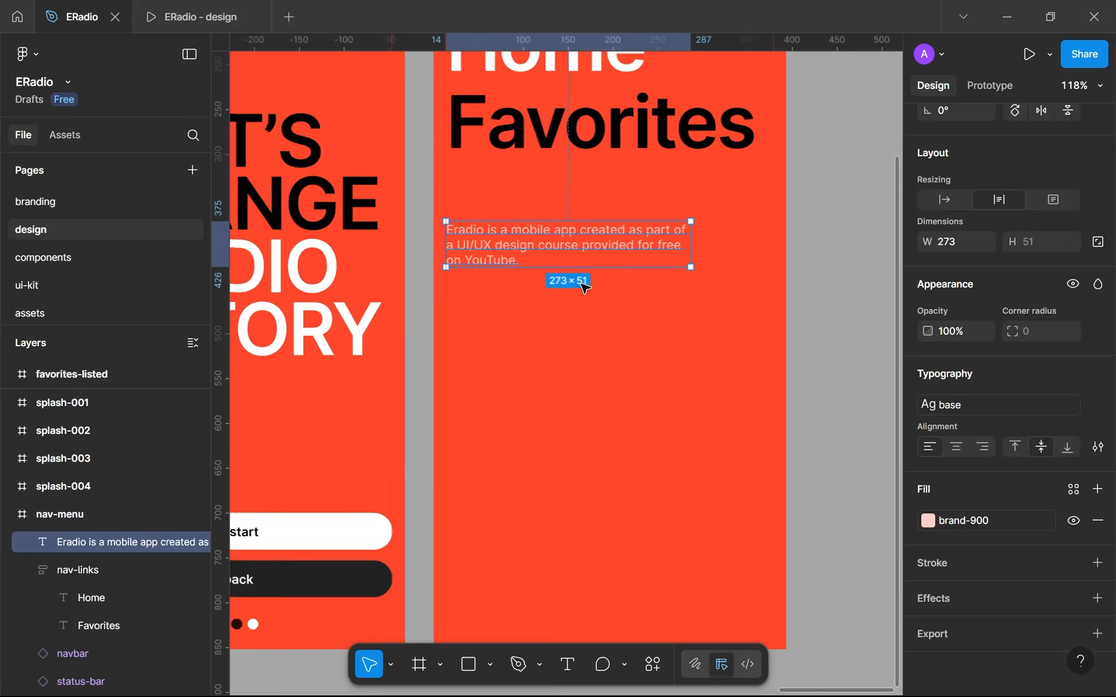
click(754, 234)
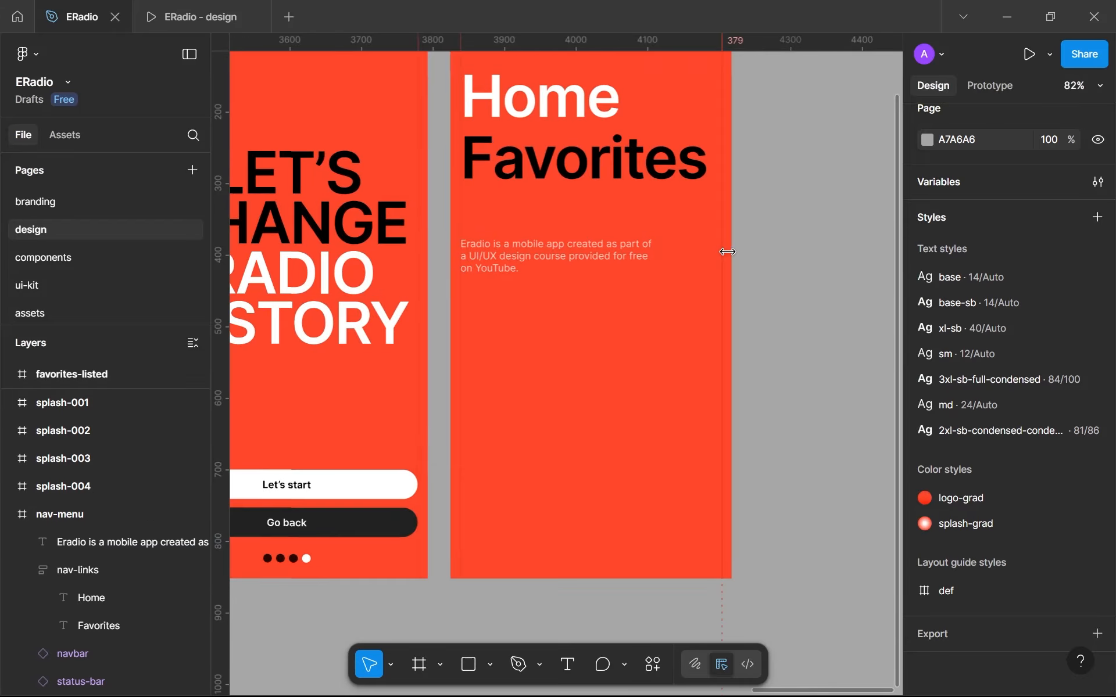
- Combine the nav-links group and the description text on the nav-menu screen into one vertical auto layout
scroll(727, 252, down, 5)
scroll(685, 304, up, 3)
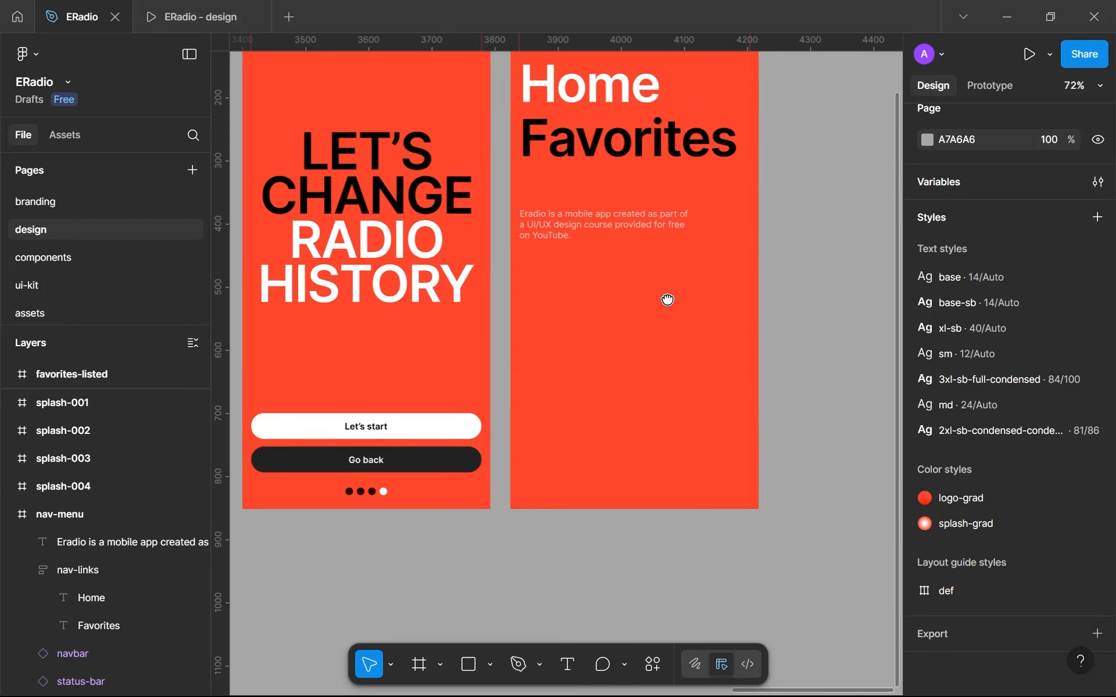
click(621, 222)
shift+click(597, 139)
key(shift+a)
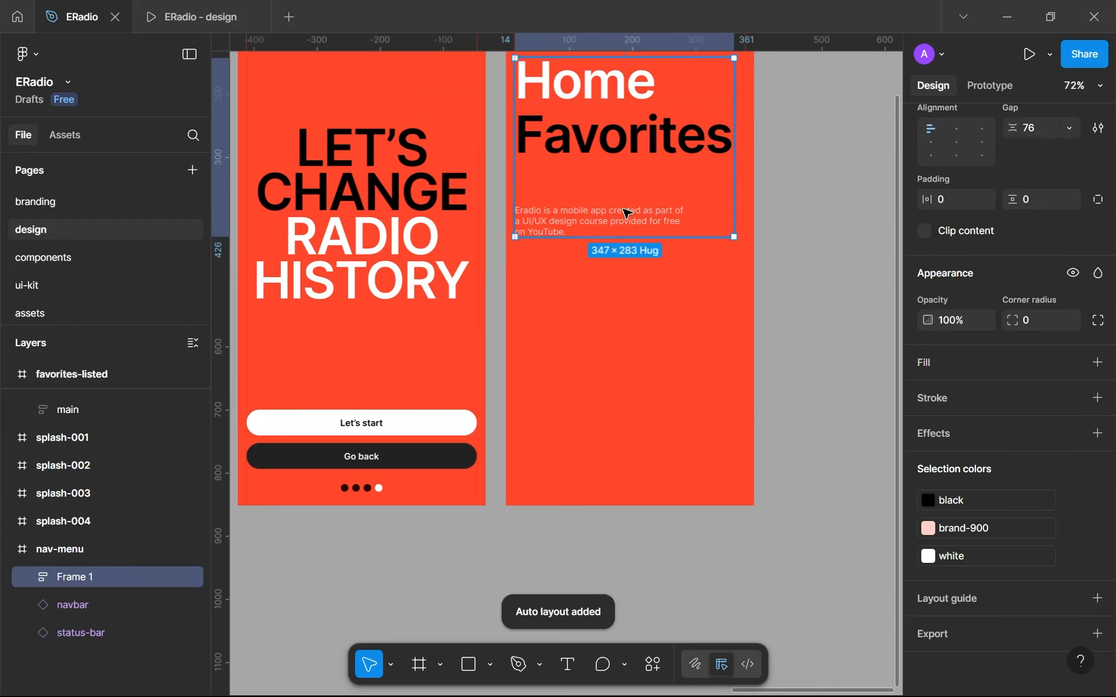
- Set the gap between the nav-links and the description text to 64 in their shared auto layout
scroll(1028, 253, up, 3)
click(1038, 221)
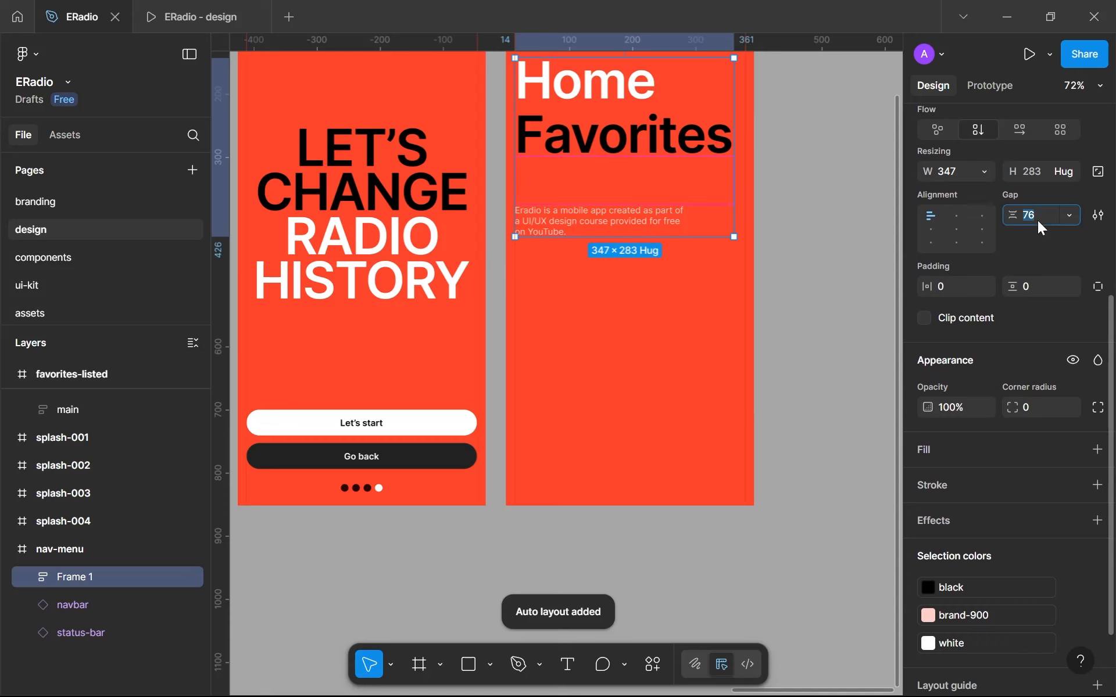
text(64)
key(Return)
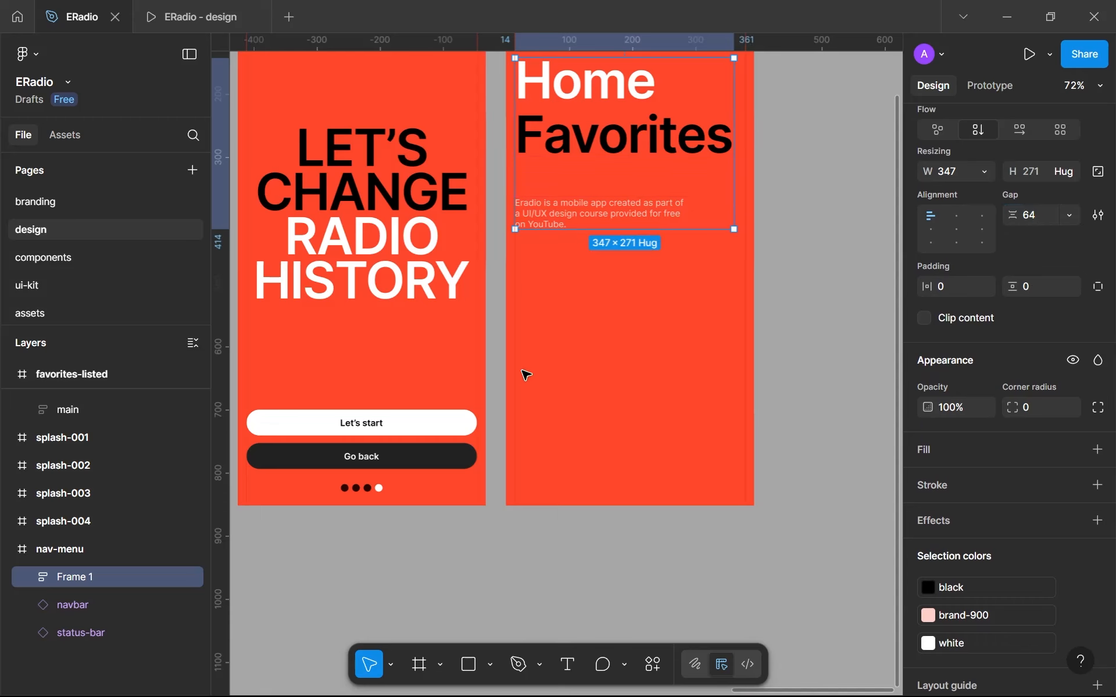
click(808, 338)
scroll(808, 338, down, 5)
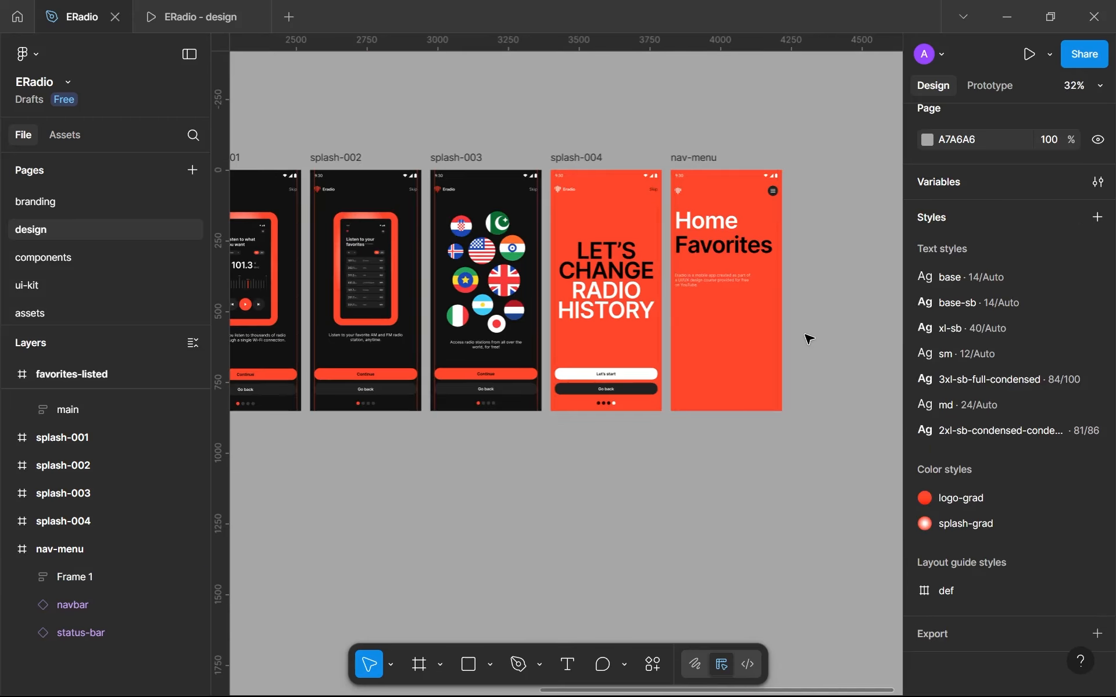
scroll(809, 339, up, 5)
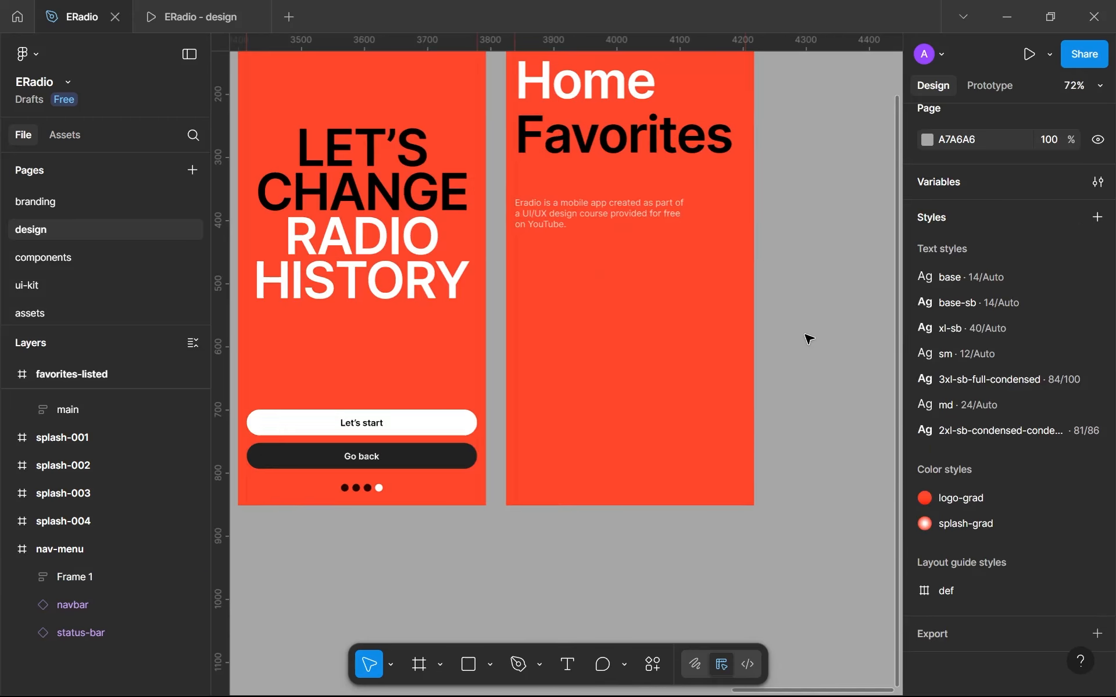
- Set the gap of the auto layout holding the nav-links and description text to 32
click(591, 126)
click(591, 127)
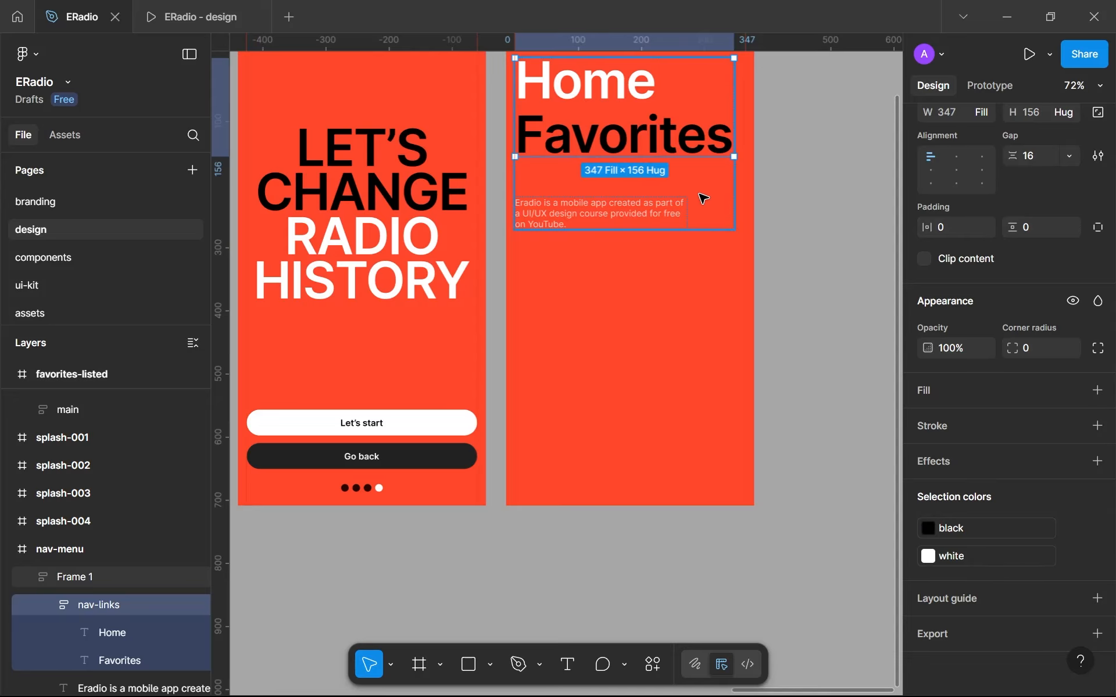
click(703, 198)
click(1031, 131)
text(32)
key(Return)
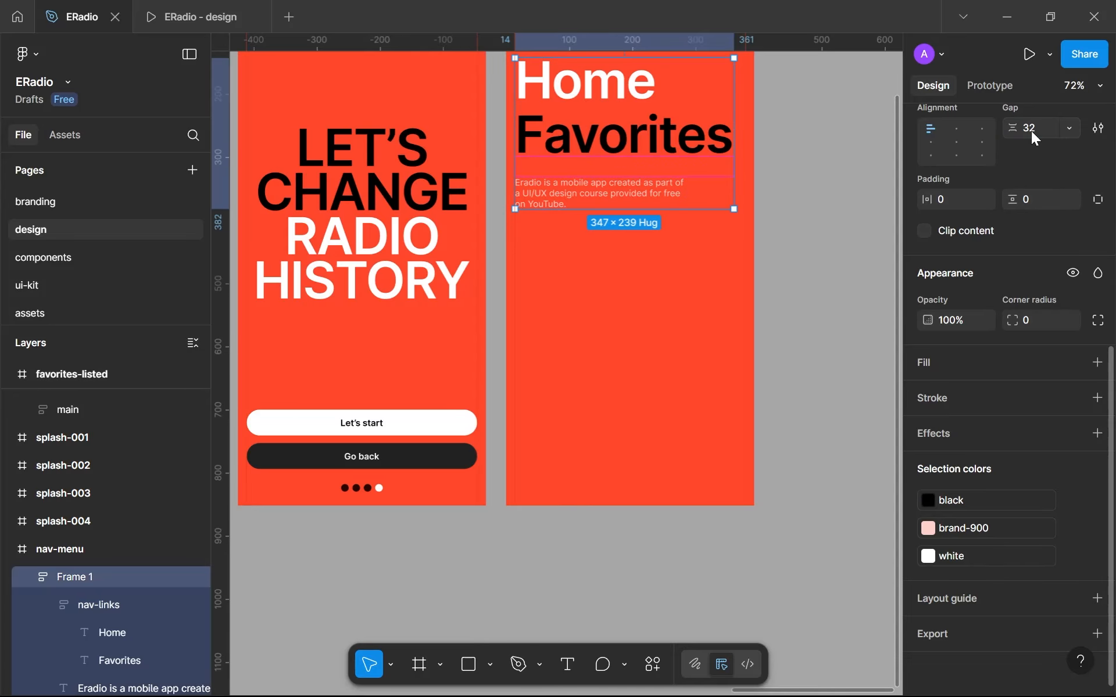
click(860, 238)
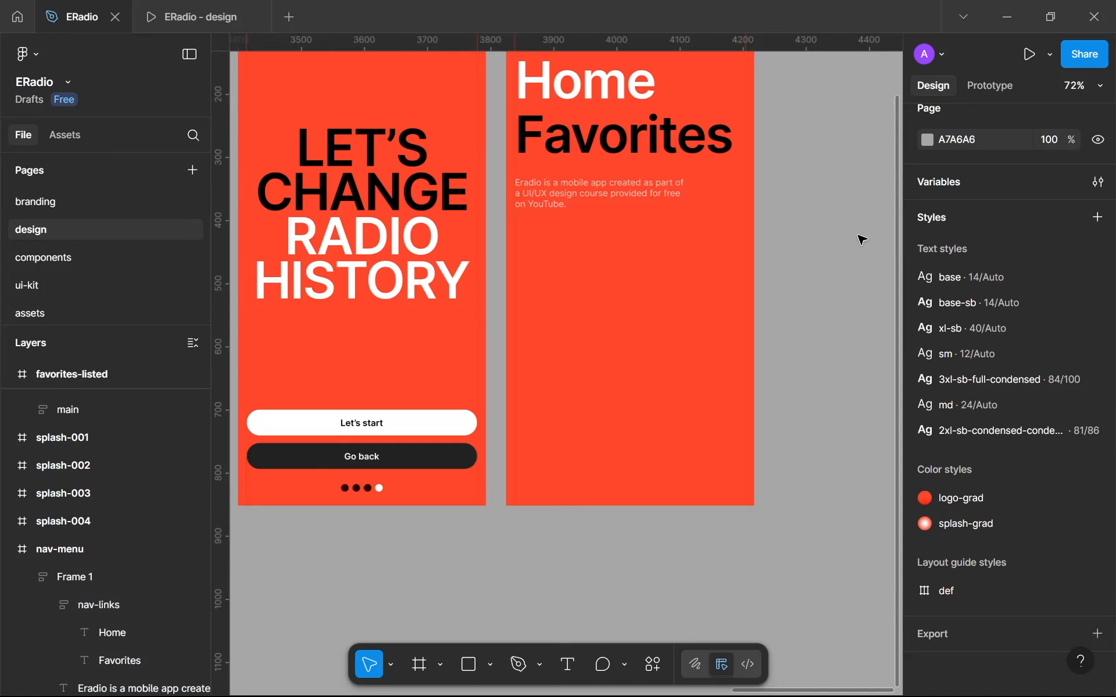
- Add an "X(Twitter)" text in the lower part of the nav-menu screen and shift it toward the left edge
scroll(862, 240, down, 3)
drag(862, 240, 783, 307)
scroll(797, 319, up, 3)
key(t)
drag(569, 368, 688, 154)
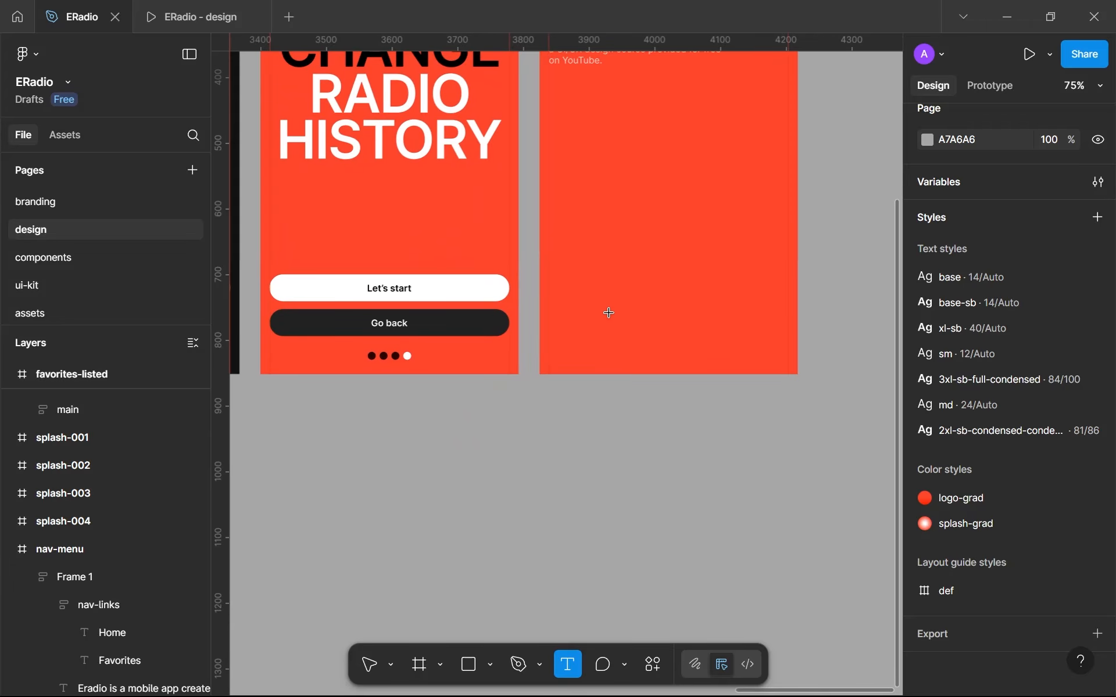
click(581, 309)
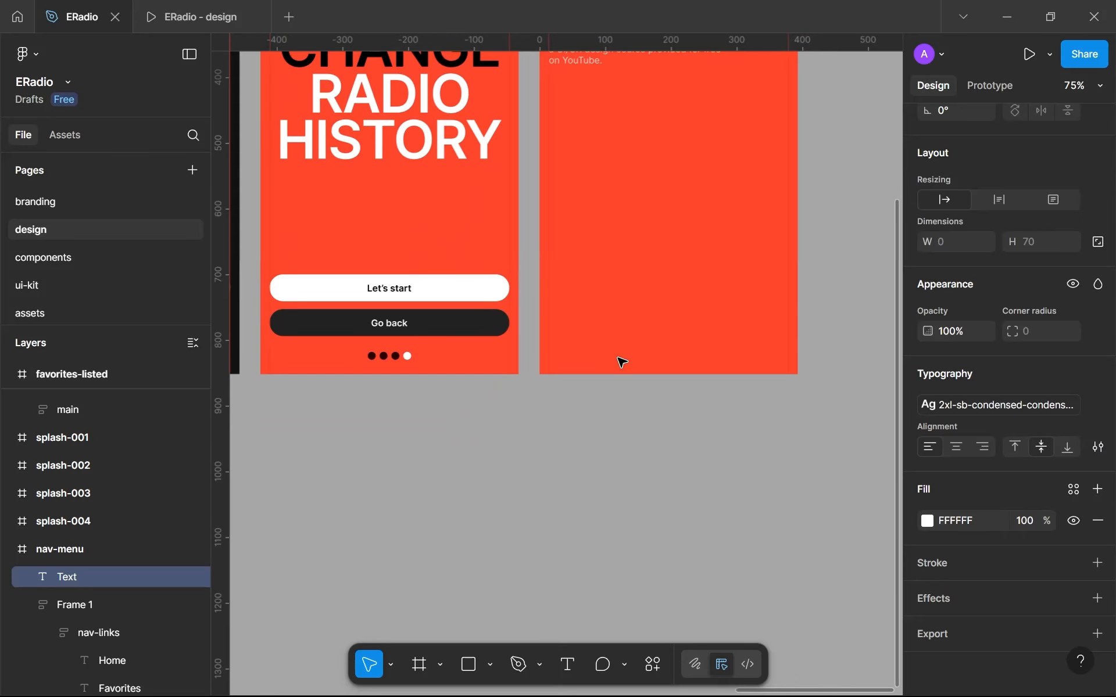
text(X)
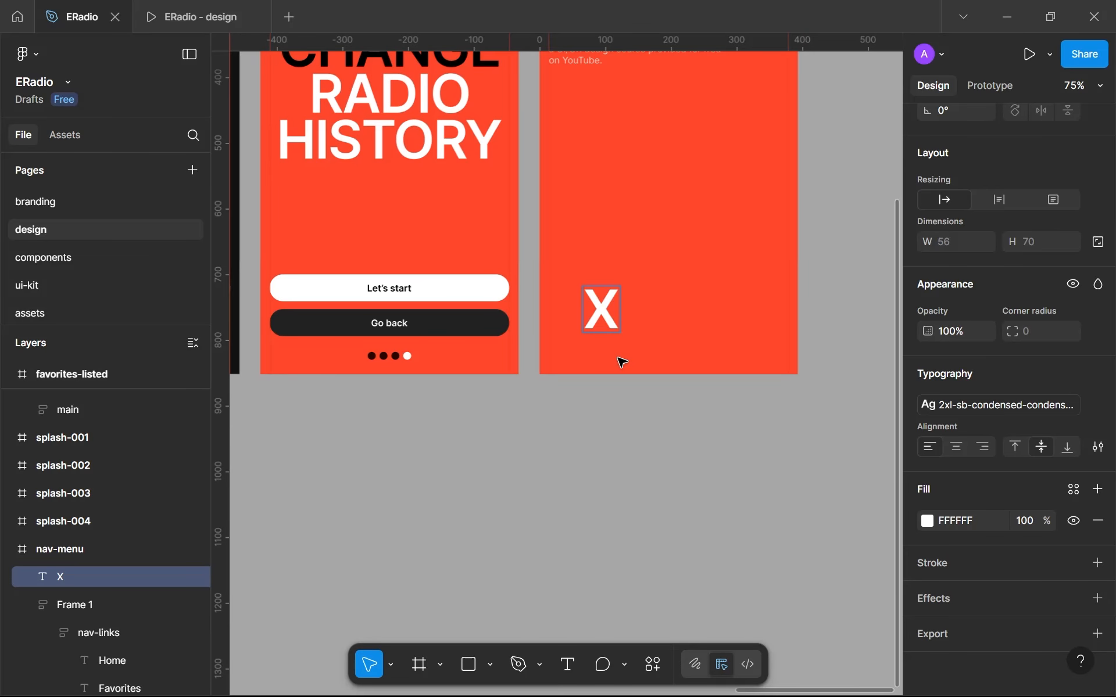
text((Twi)
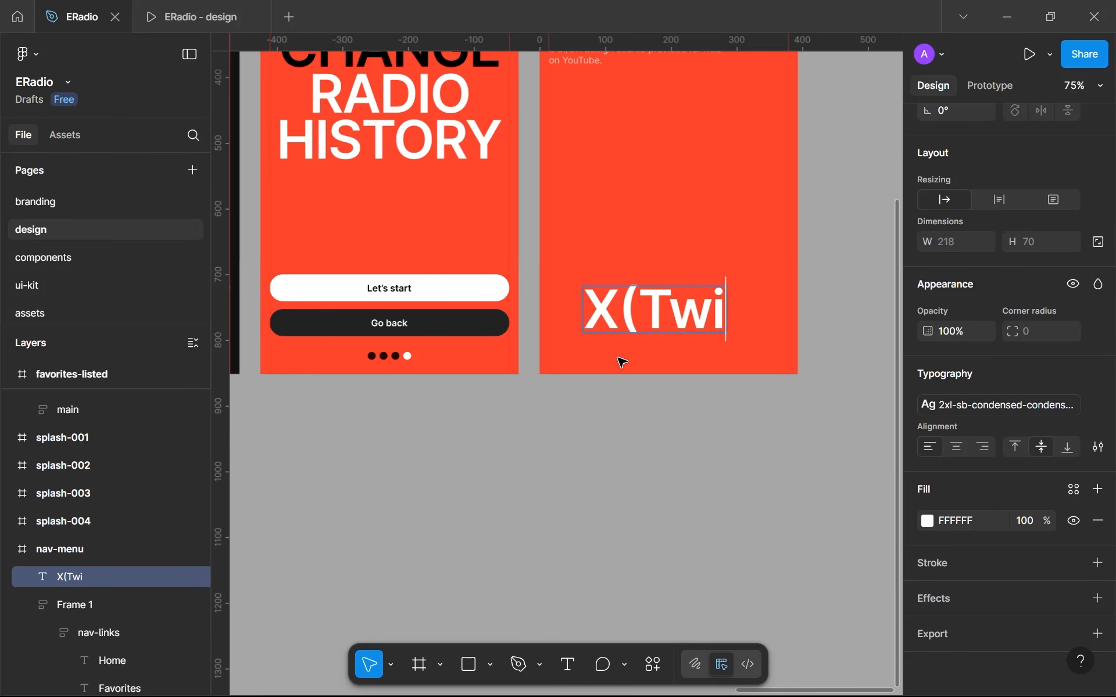
text(tter))
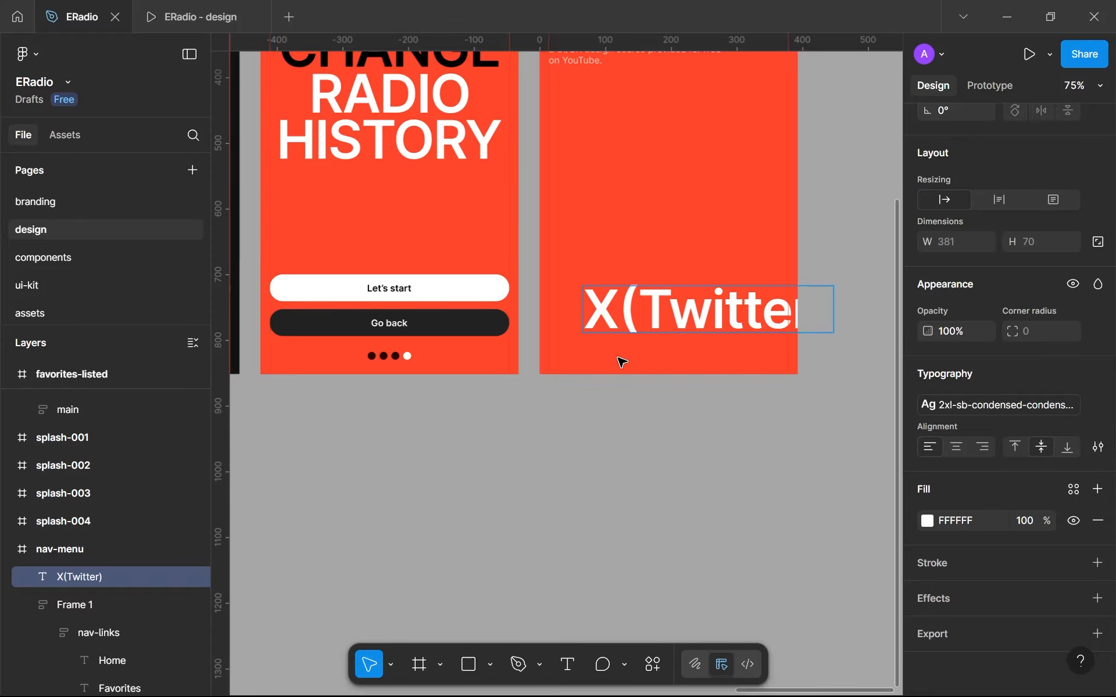
key(Escape)
drag(639, 314, 615, 298)
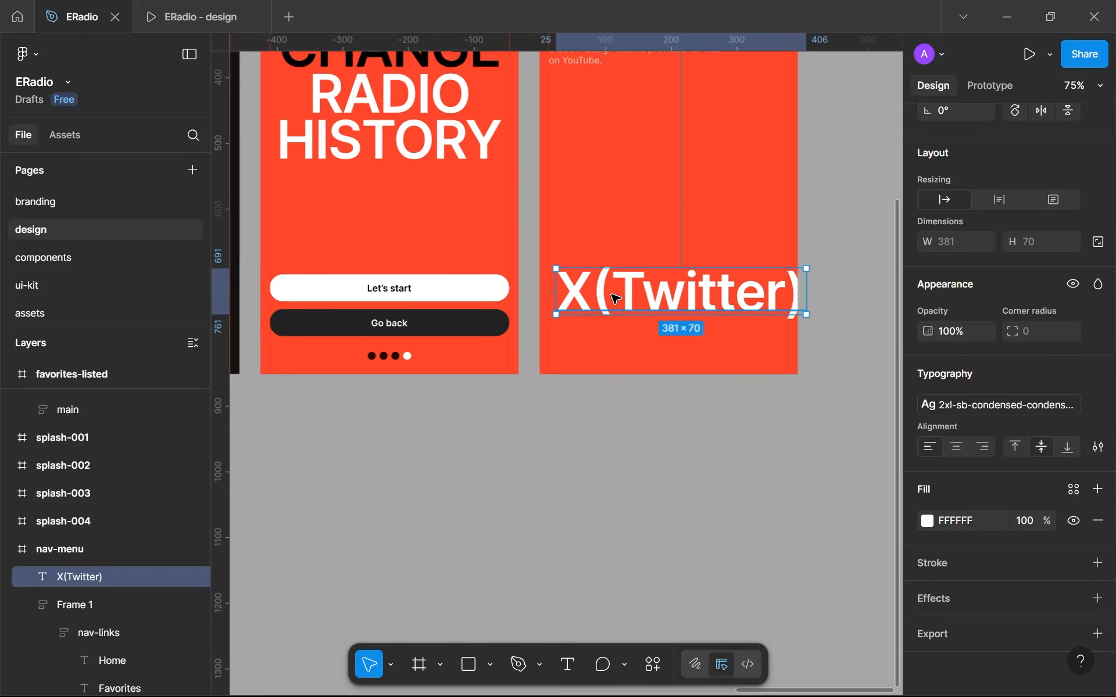
- Apply the base text style to the X(Twitter) text
double_click(614, 299)
right_click(621, 302)
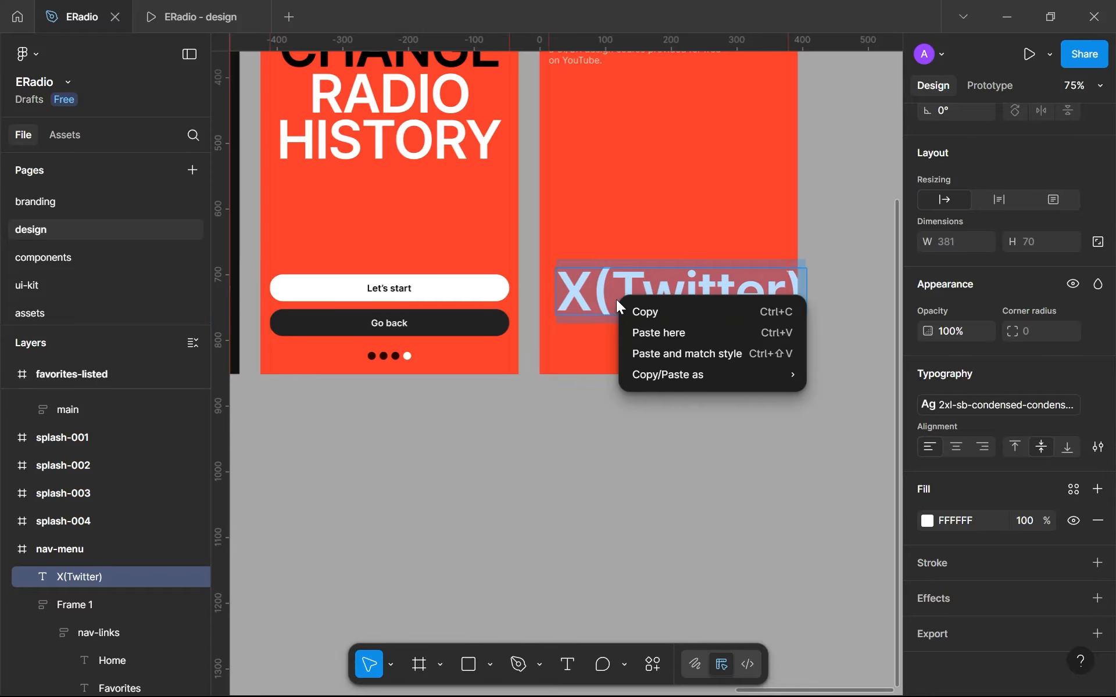
key(Escape)
key(Escape)
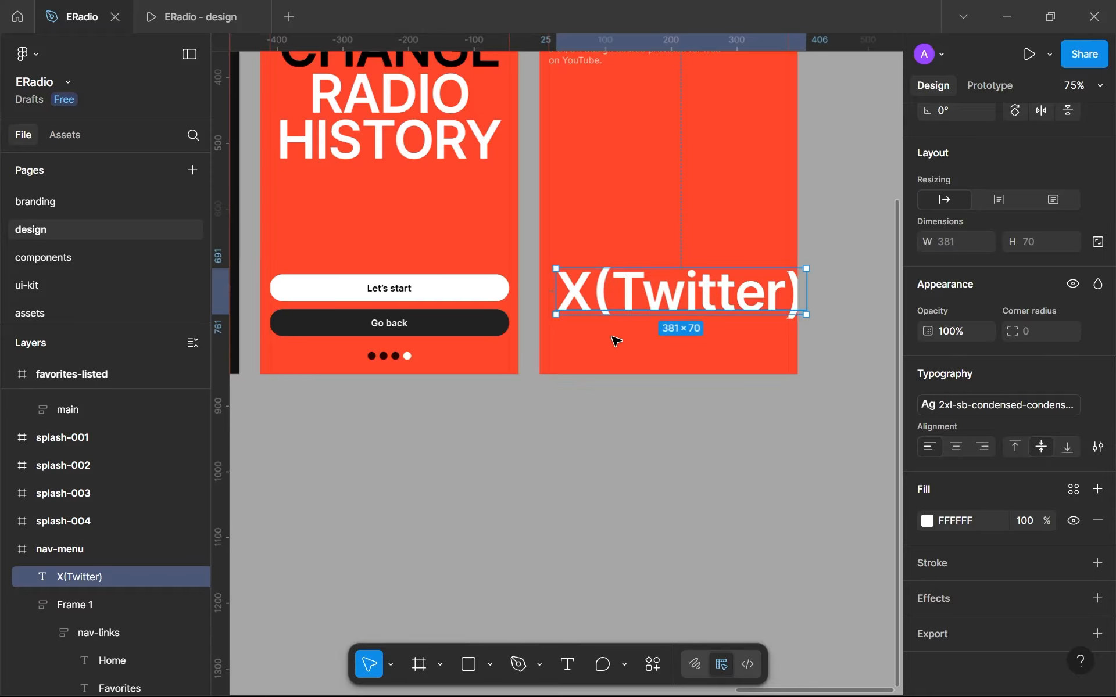
click(933, 405)
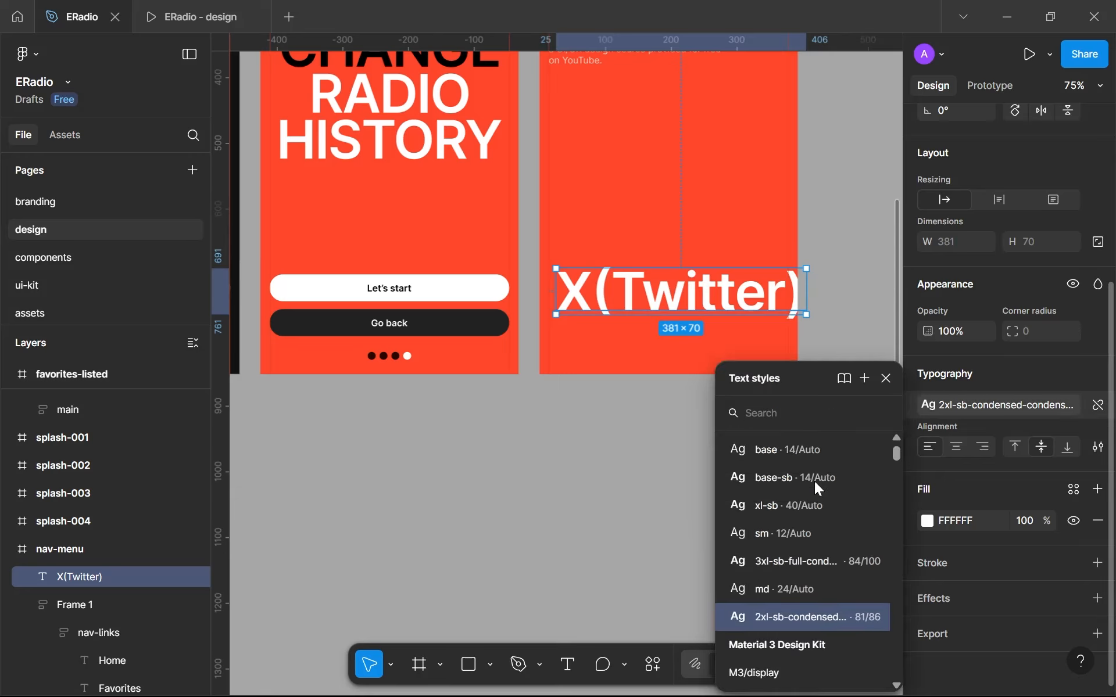
click(792, 460)
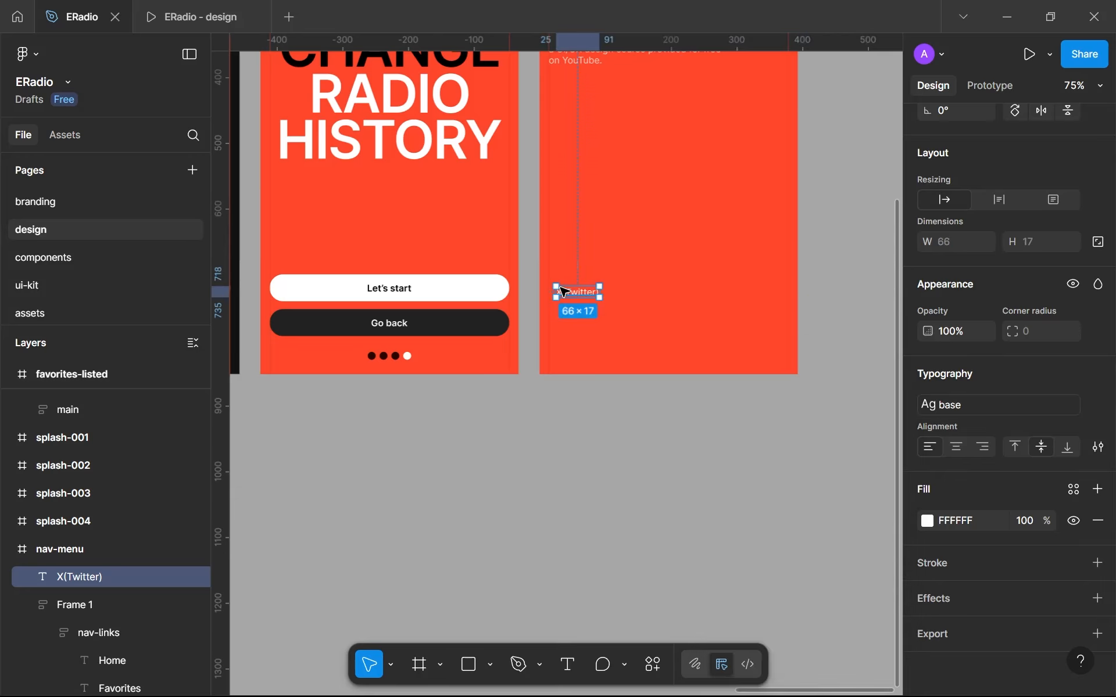
- Move the X(Twitter) text to the lower-left margin of the nav-menu screen, at about X 14, Y 814
scroll(564, 292, up, 5)
drag(564, 294, 562, 439)
right_click(563, 445)
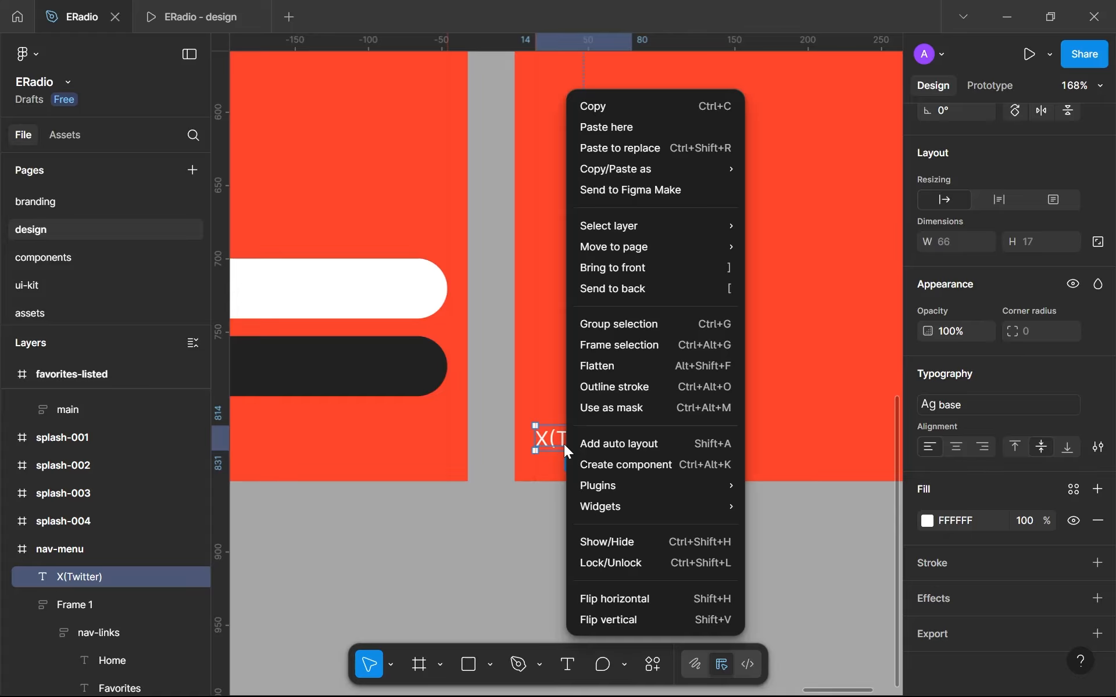
scroll(683, 269, down, 1)
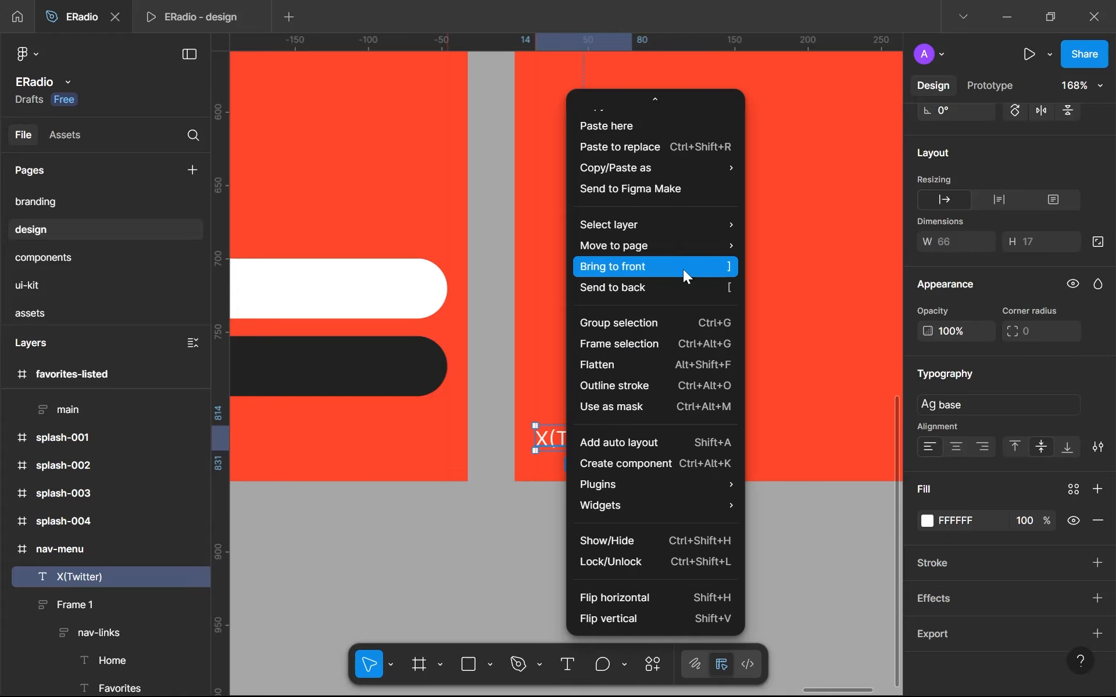
- Duplicate the X(Twitter) text to its right and change the copy's wording to "YouTube"
click(546, 444)
key(ctrl+d)
drag(582, 441, 680, 444)
text(YouTube)
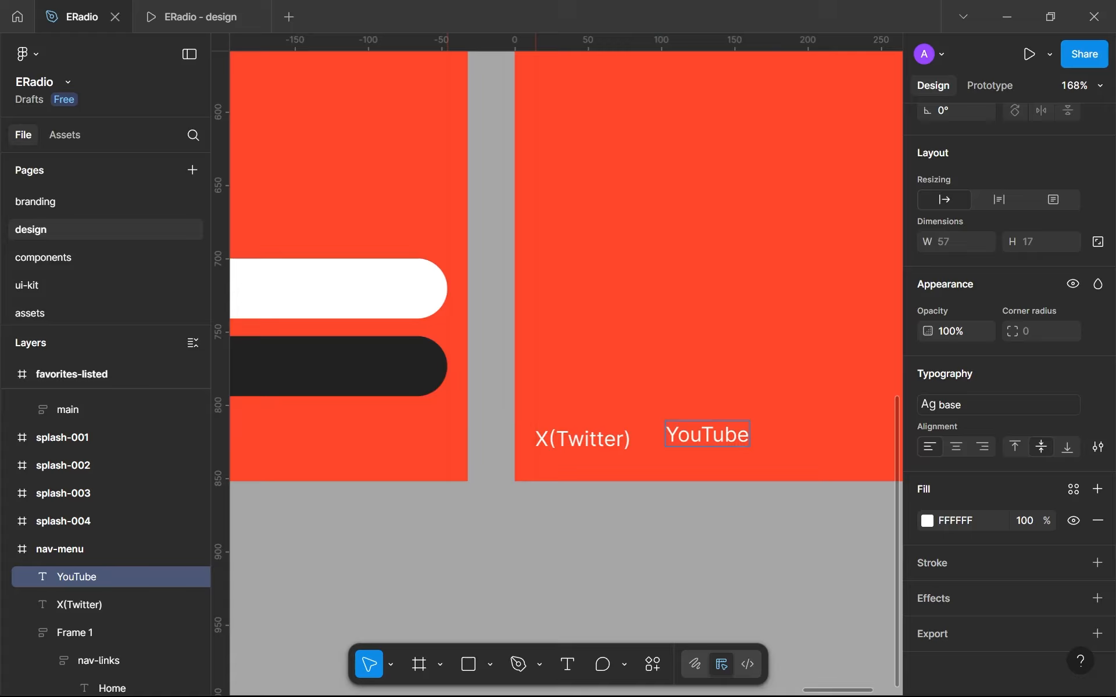
scroll(691, 478, down, 2)
drag(691, 479, 643, 472)
click(638, 491)
- Duplicate the YouTube text to its right and change the copy's wording to "Dribbble"
key(ctrl+d)
drag(709, 457, 749, 456)
double_click(750, 457)
text(Dribbble)
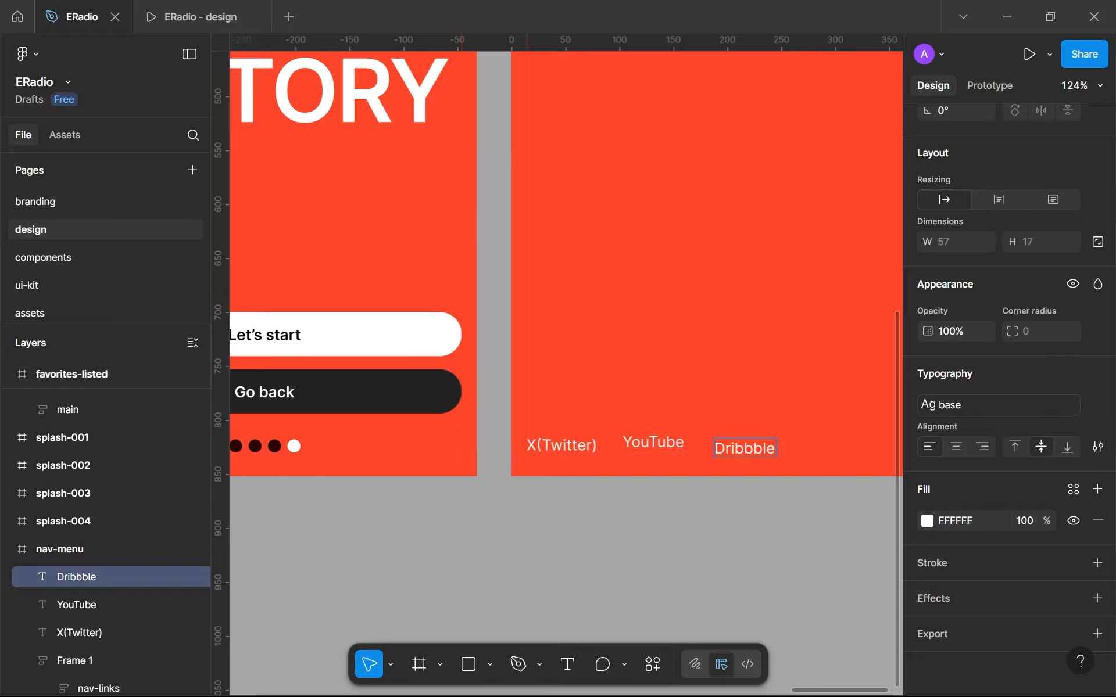
key(Escape)
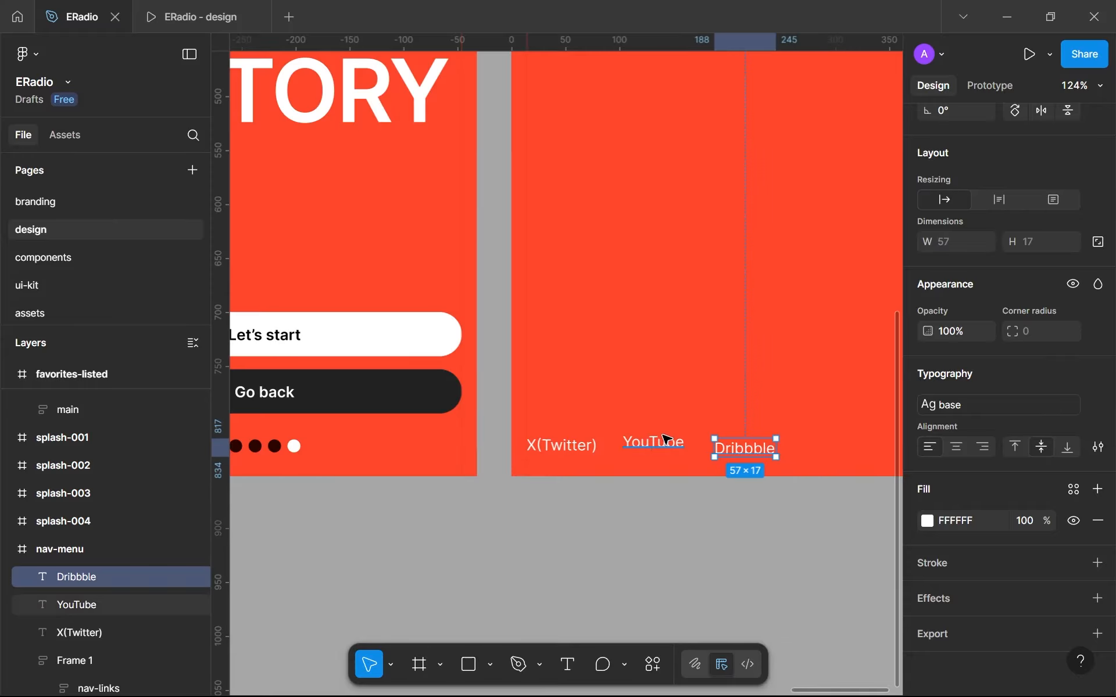
- Rename the auto layout frame holding the nav-links and description text as main
shift+click(650, 448)
shift+click(561, 447)
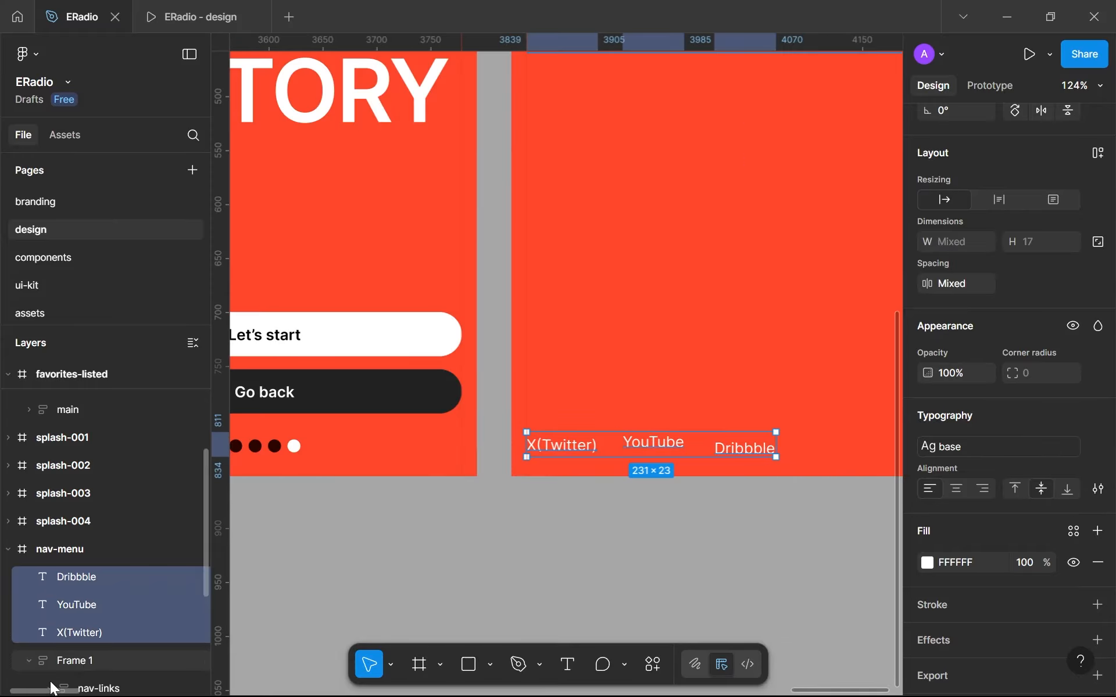
double_click(73, 659)
text(mai)
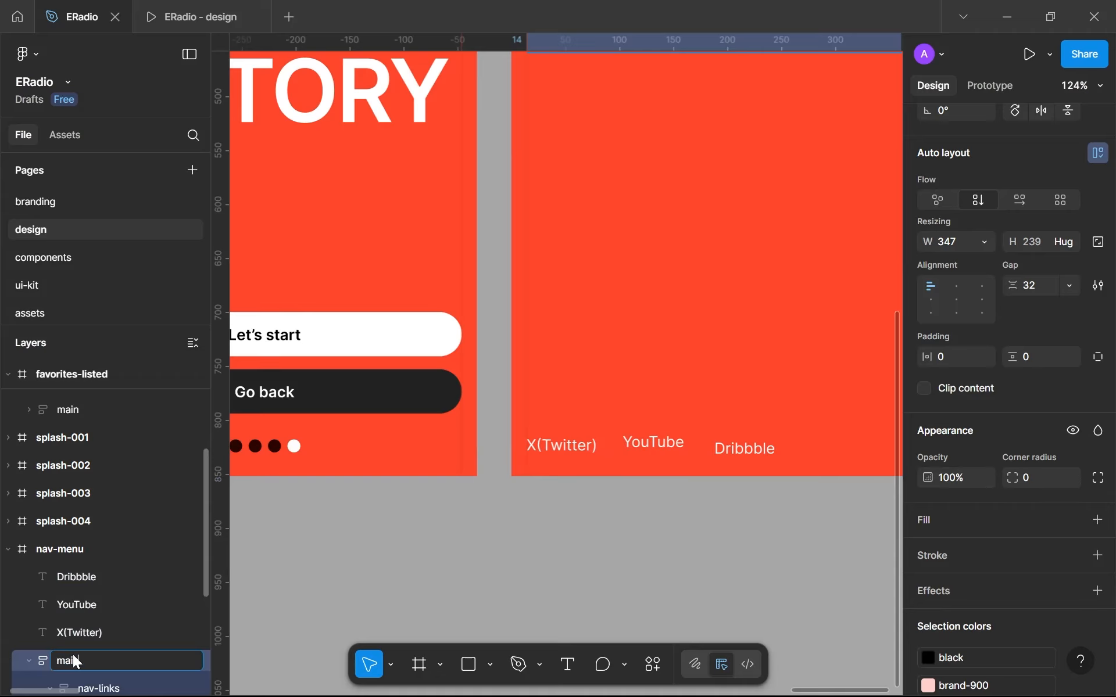
text(n)
key(Return)
scroll(72, 655, down, 3)
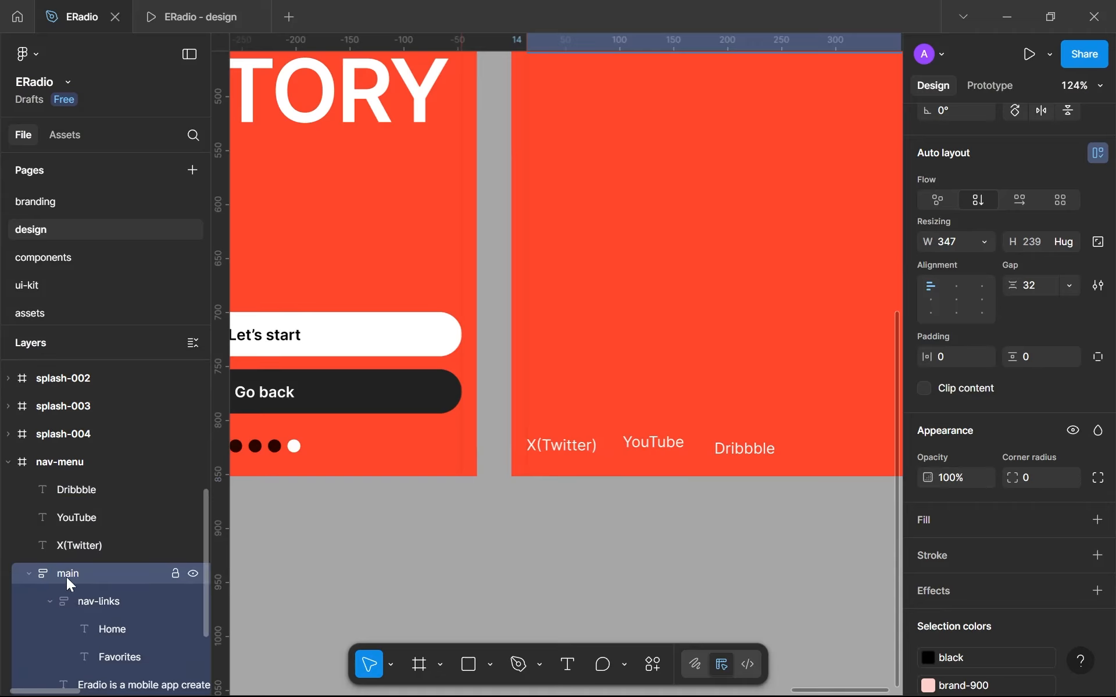
- Rename the frame holding the nav-links and description text as content
double_click(67, 577)
text(content)
key(Return)
- Combine the X(Twitter), YouTube and Dribbble texts into a horizontal auto layout with a gap of 32
scroll(889, 314, down, 5)
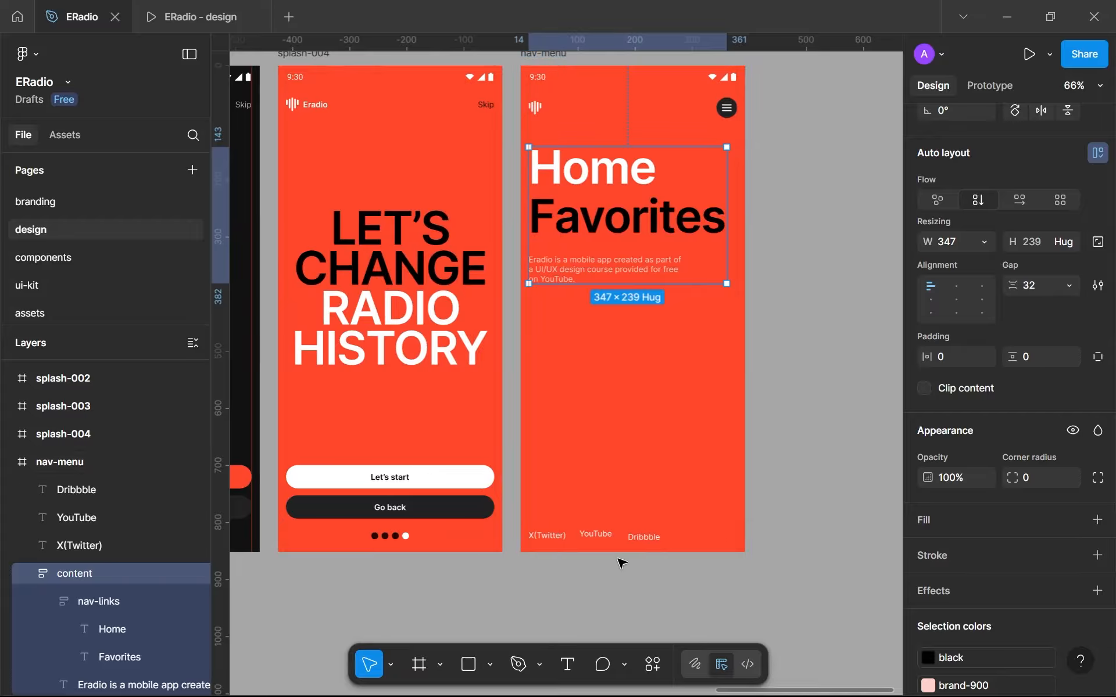
scroll(649, 543, up, 5)
click(635, 533)
shift+click(562, 528)
shift+click(484, 530)
key(shift+a)
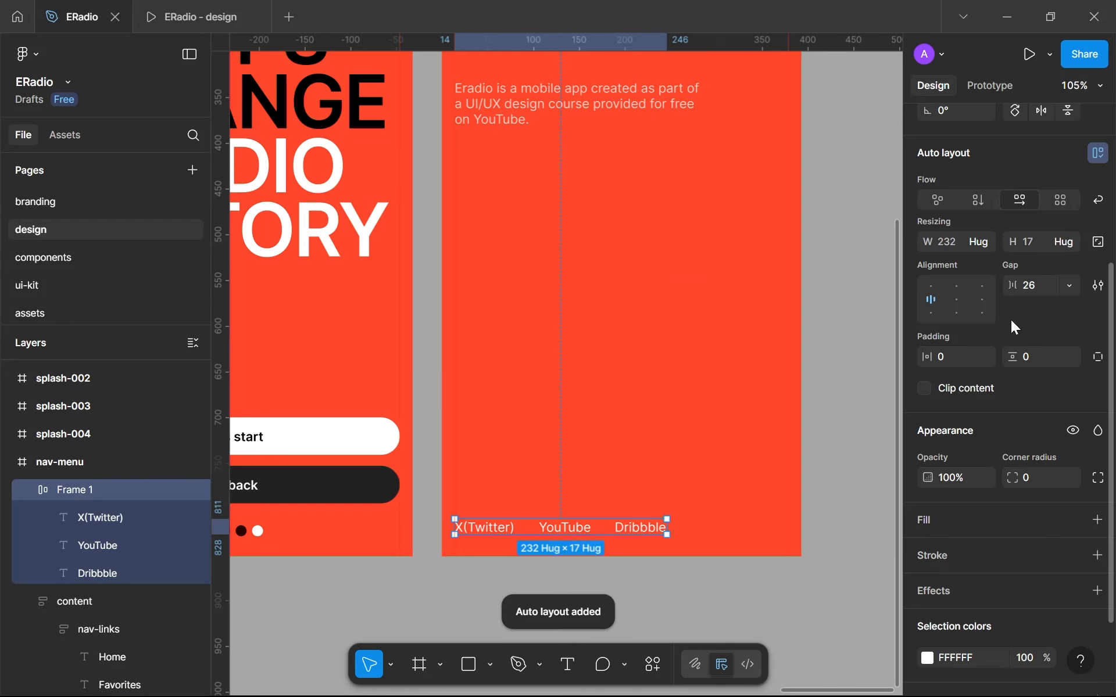
text(32)
key(Return)
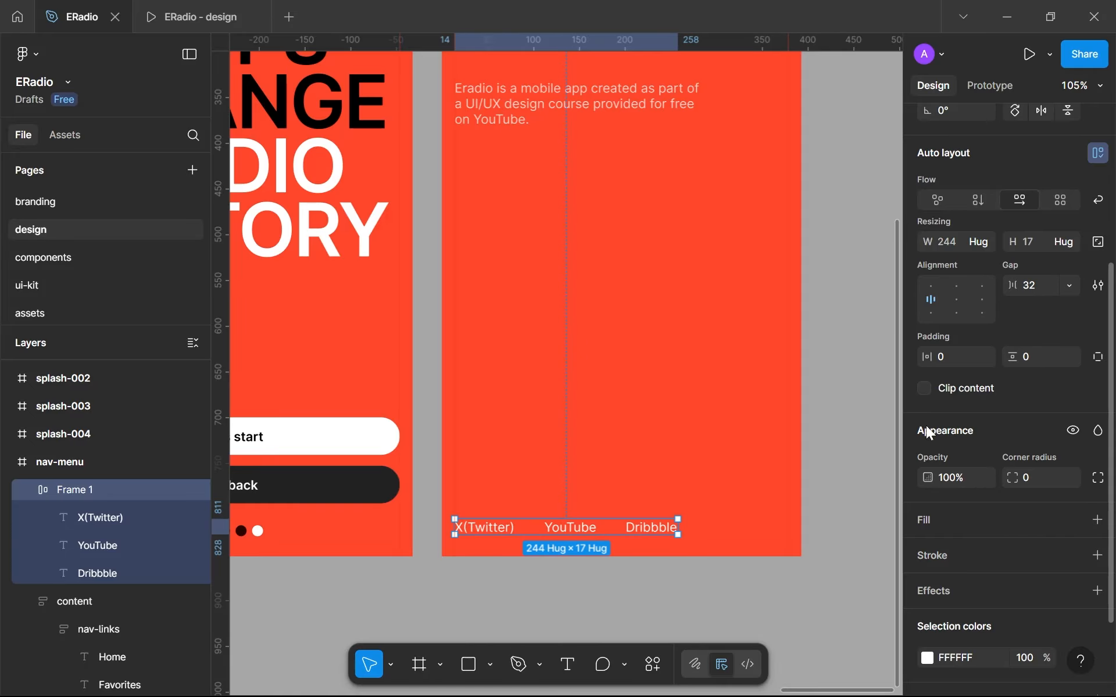
- Set the social links row's gap to Auto and widen the row to 365, reaching the screen's right margin
scroll(933, 482, down, 3)
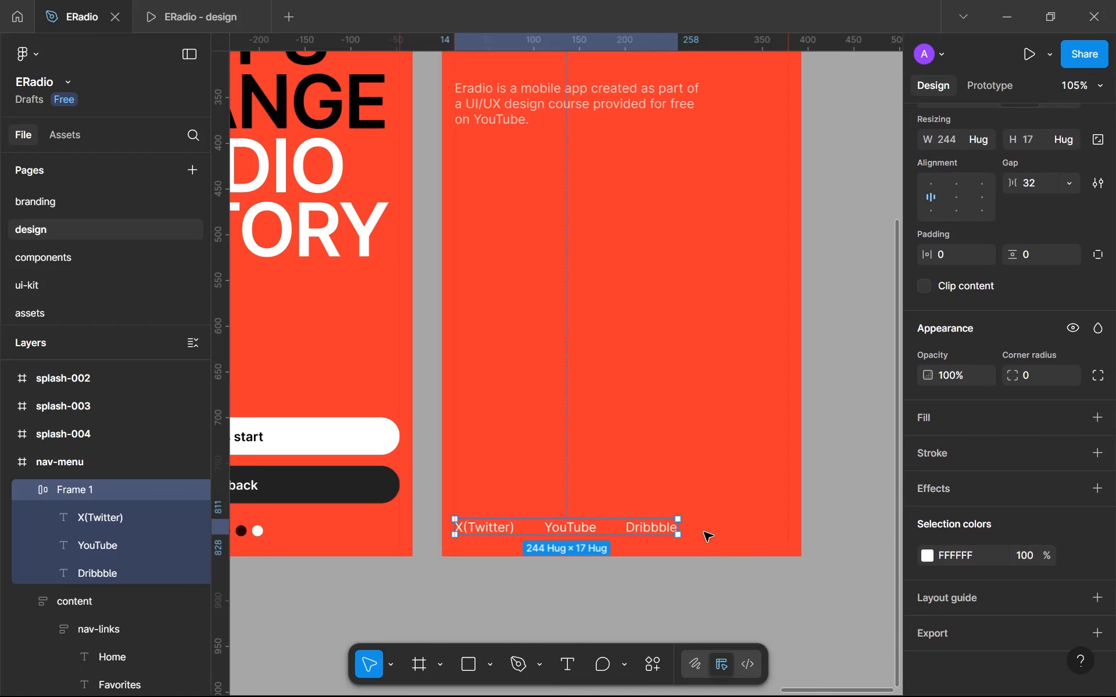
click(1070, 183)
click(1056, 207)
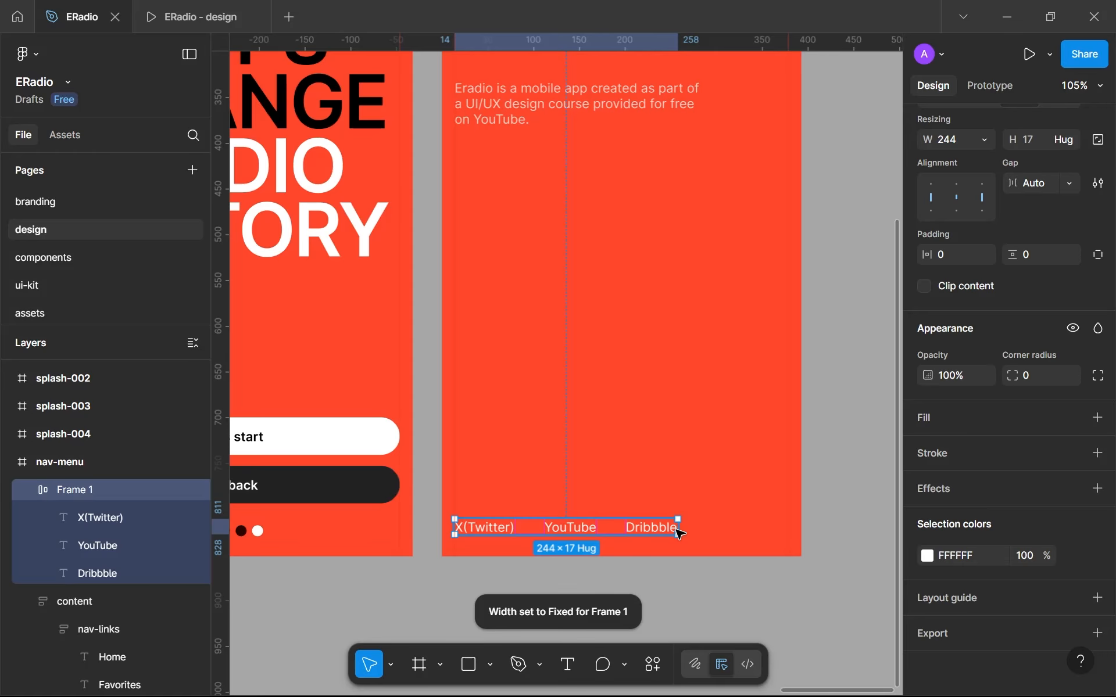
drag(706, 526, 789, 526)
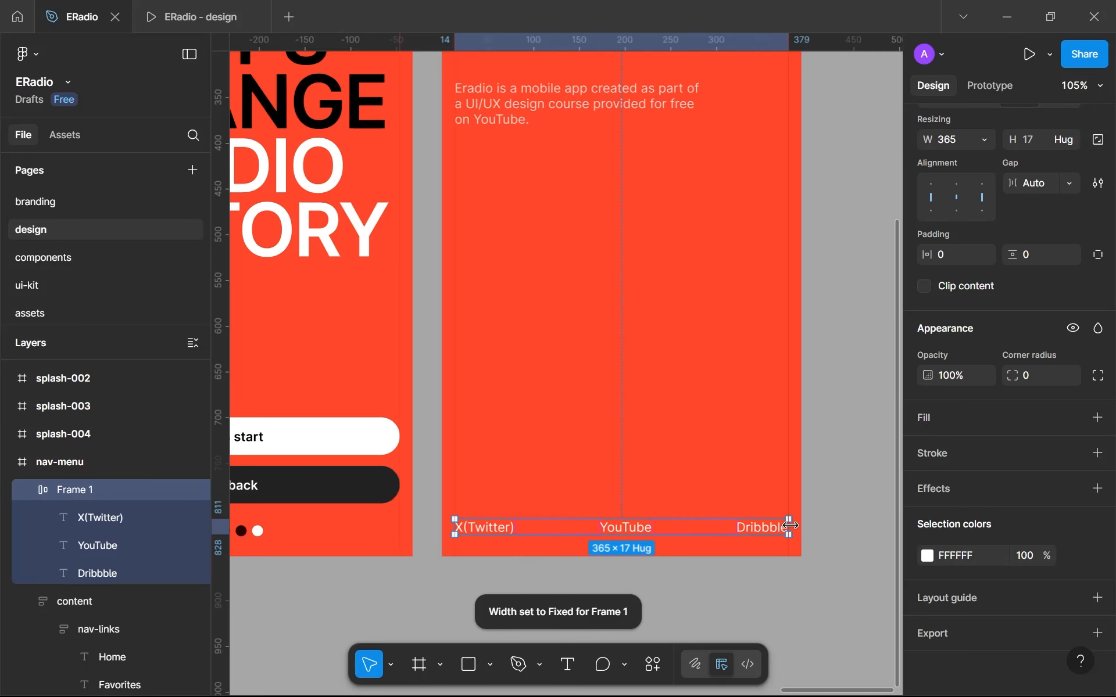
- Apply the library color black to the social links row's texts and deselect the row
click(1071, 559)
click(751, 491)
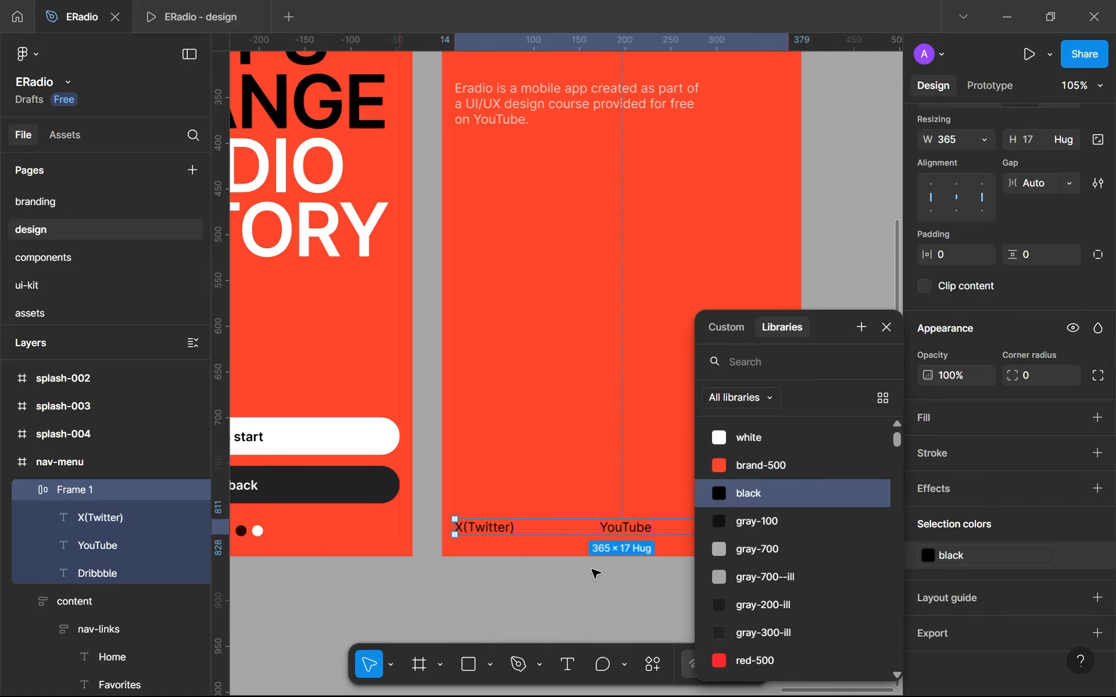
click(595, 574)
scroll(596, 574, down, 5)
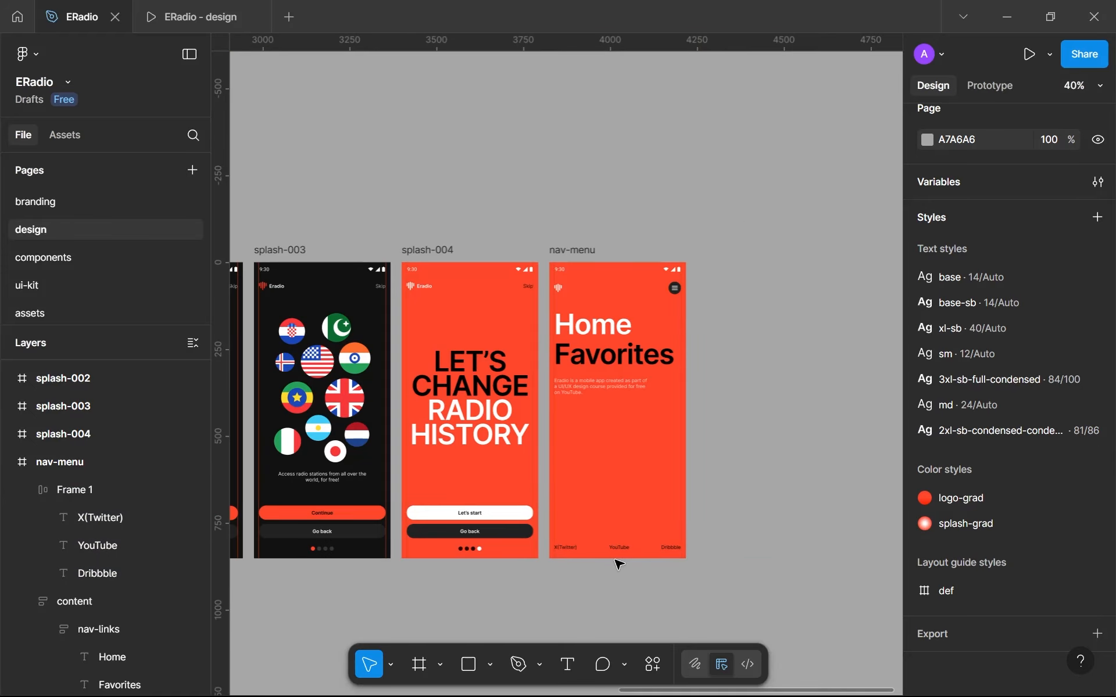
- Rename the frame holding the X(Twitter), YouTube and Dribbble texts as socials
scroll(619, 562, up, 3)
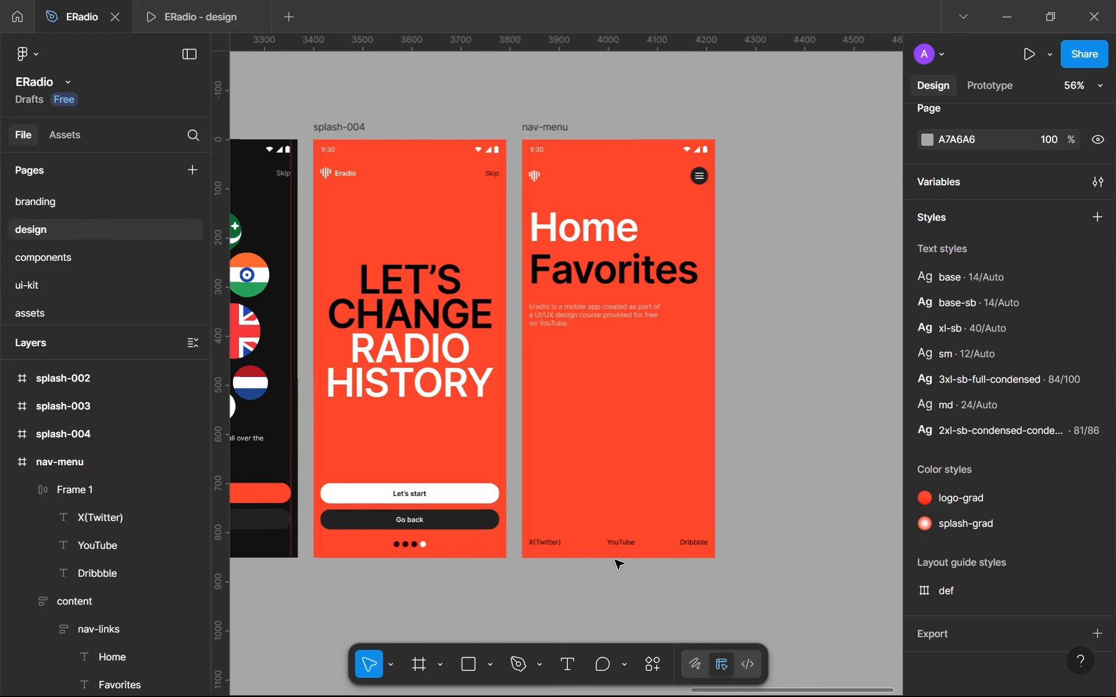
click(621, 429)
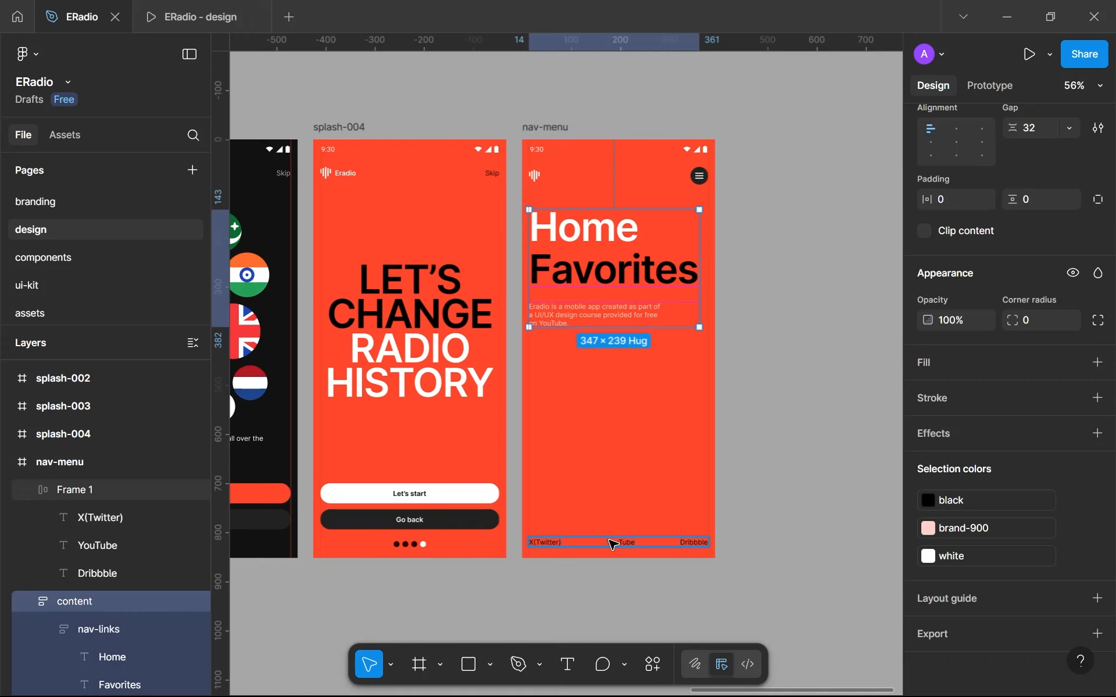
shift+click(613, 545)
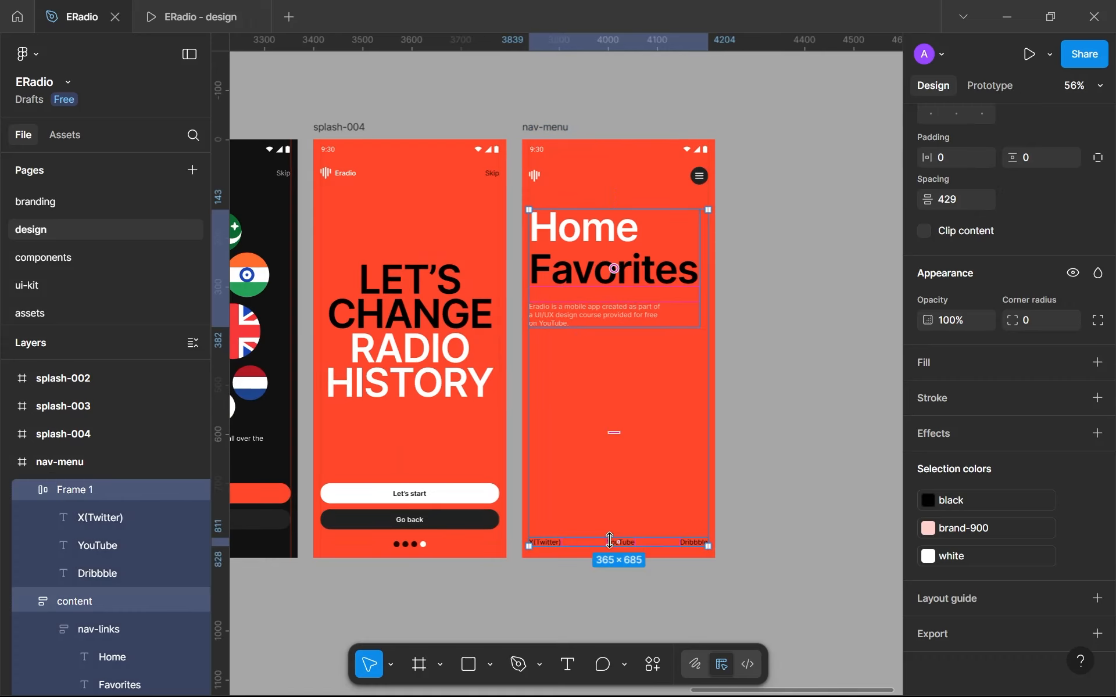
double_click(72, 489)
text(socials)
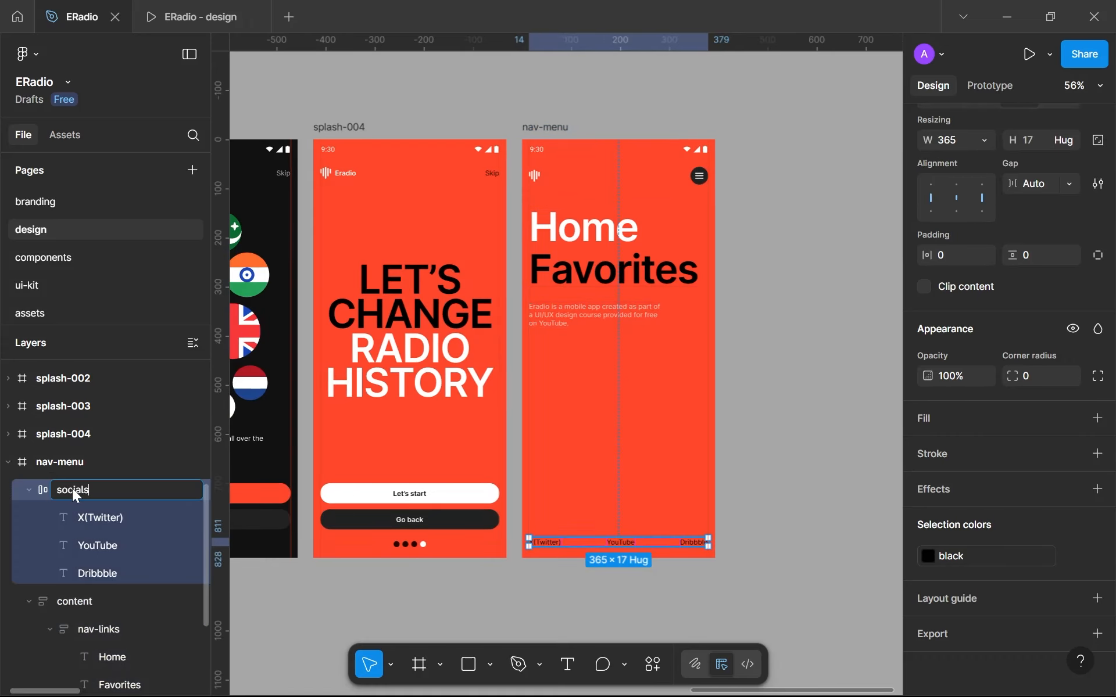
key(Return)
- Nudge the content frame down to Y 156 on the nav-menu screen, widening its distance from the navbar
click(624, 299)
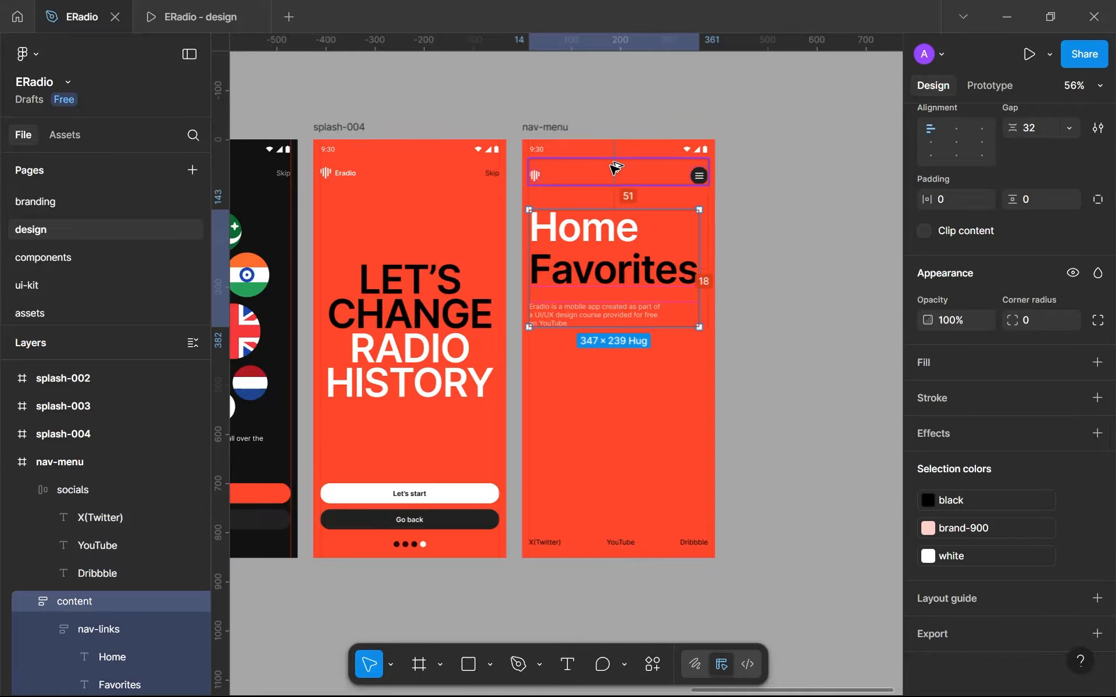
key(Down)
key(Down)
key(Down)
key(Down)
key(Down)
key(Down)
key(Down)
key(Down)
key(Down)
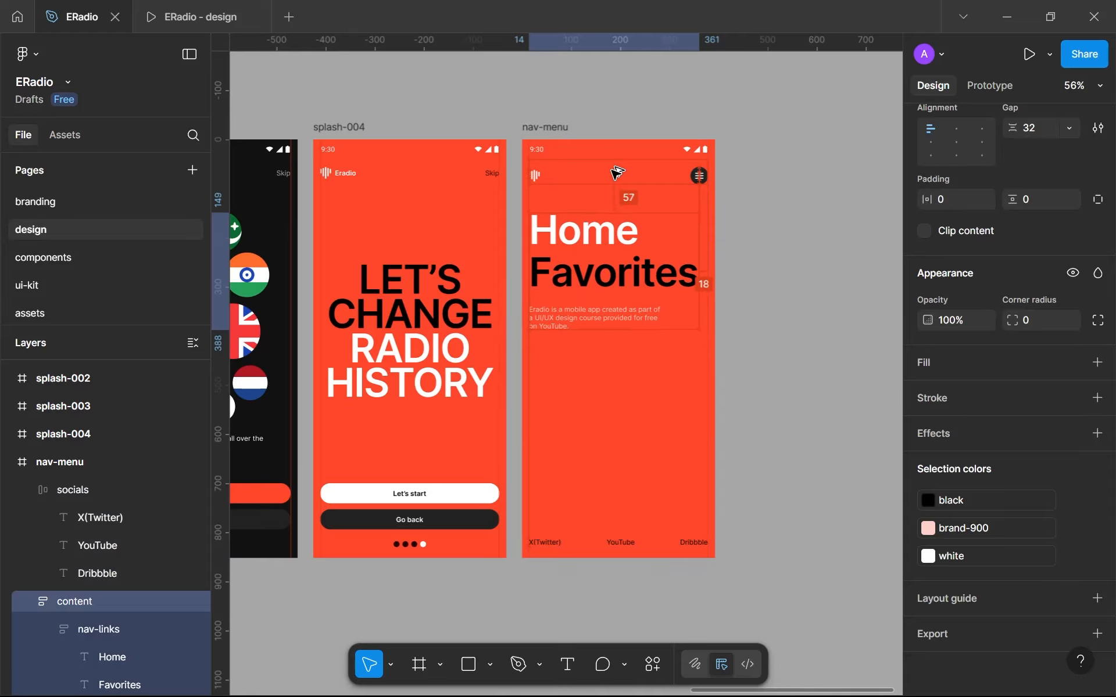
key(Down)
key(Down)
key(Down)
key(Down)
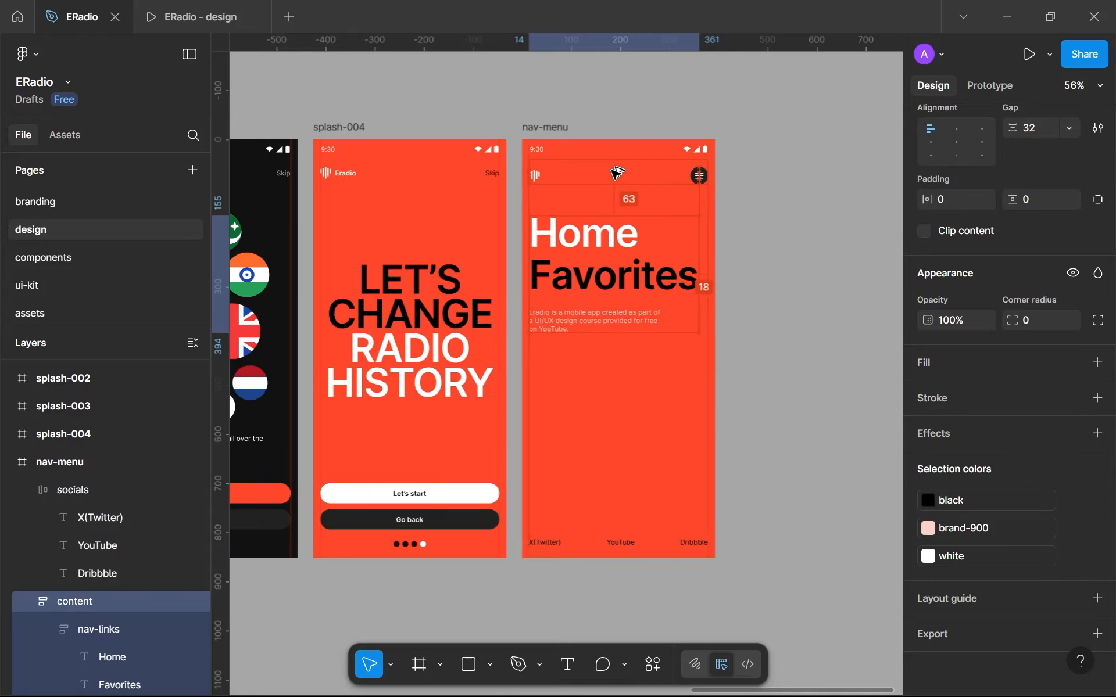
- Nudge the socials row down to Y 819, closer to the nav-menu screen's lower edge
click(640, 541)
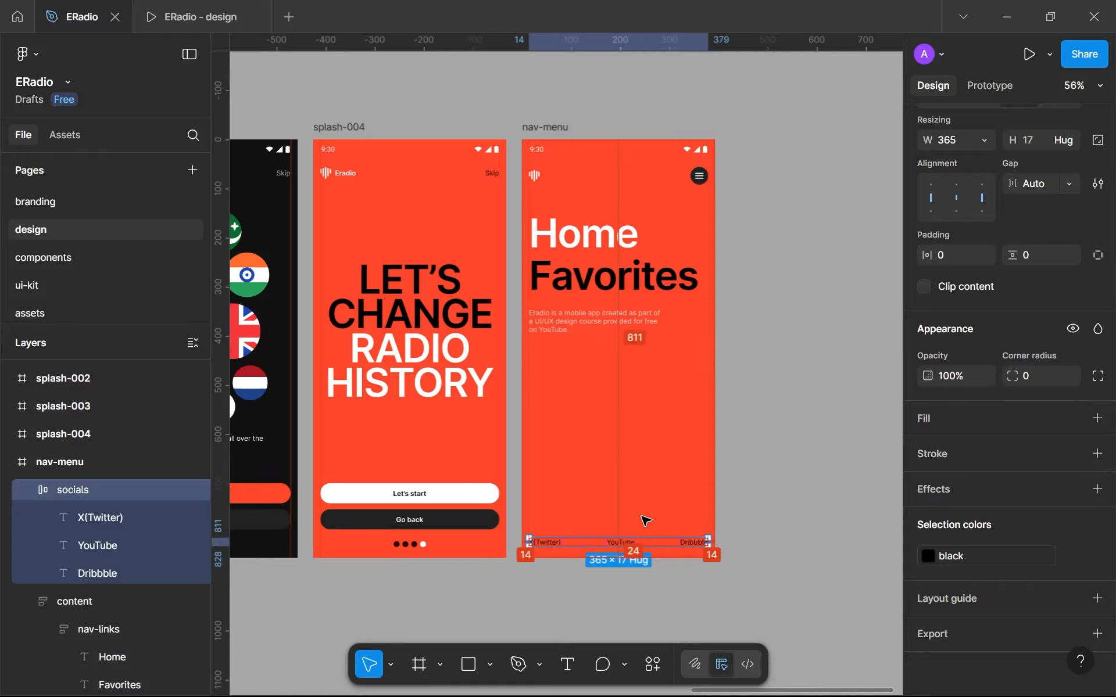
key(Down)
key(Down)
key(Down)
key(Down)
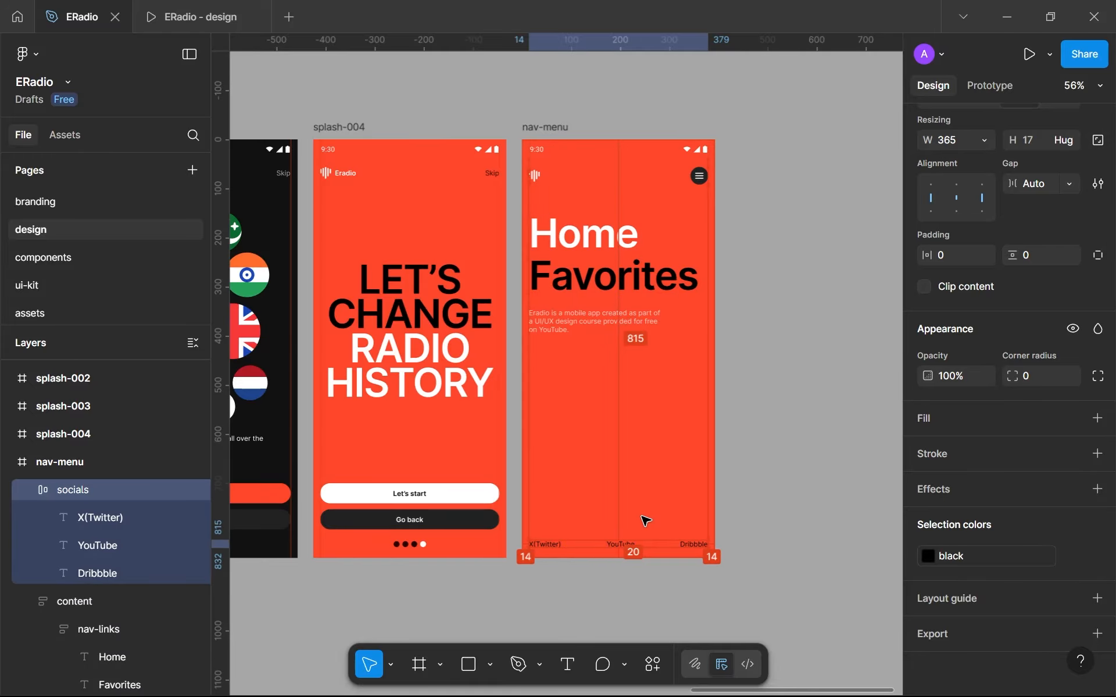
- Deselect the socials row and hide the canvas rulers
click(762, 518)
scroll(763, 518, down, 3)
key(shift+r)
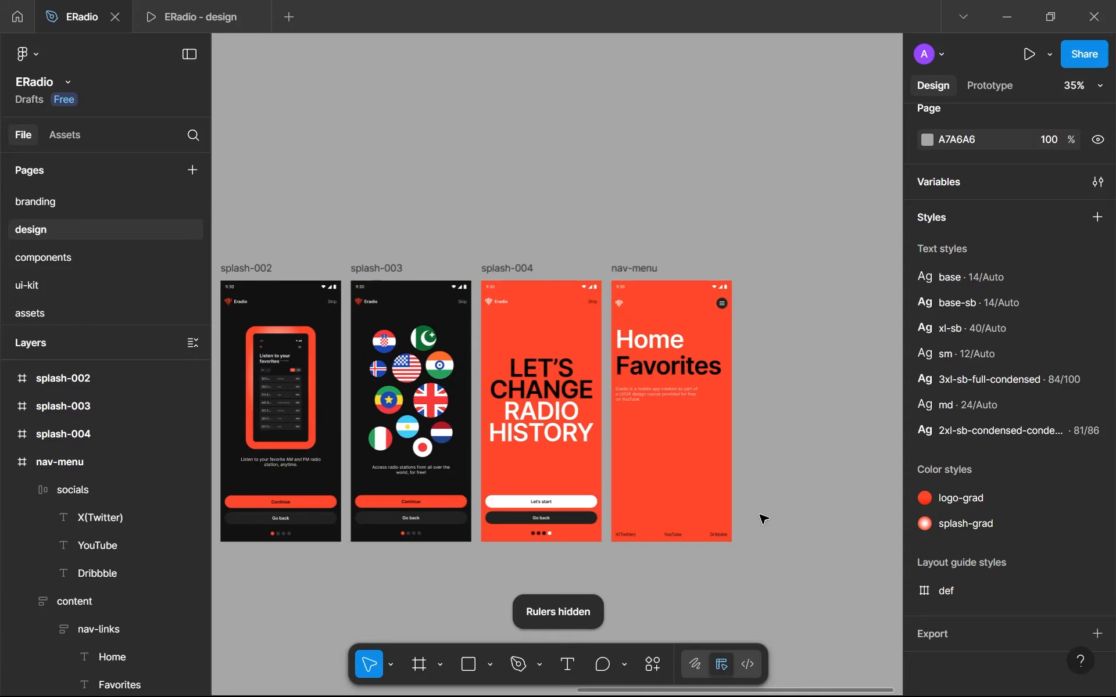
- Examine the nav-menu screen up close, checking the navbar with its logo and menu toggle
scroll(772, 464, up, 3)
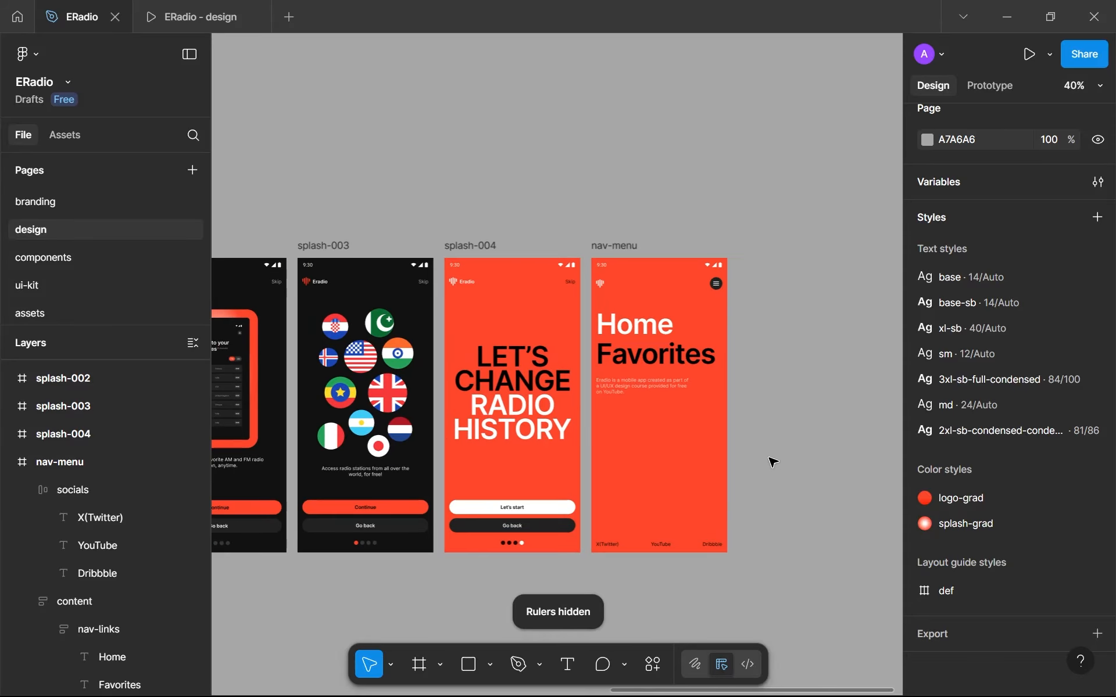
scroll(721, 488, up, 5)
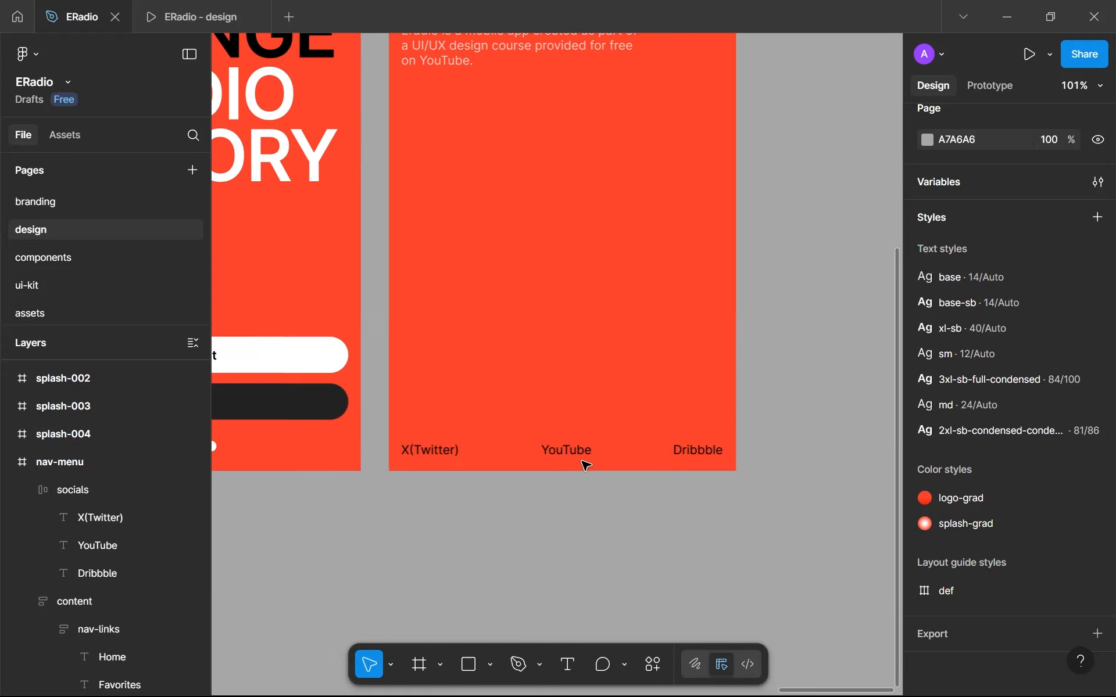
scroll(585, 465, down, 5)
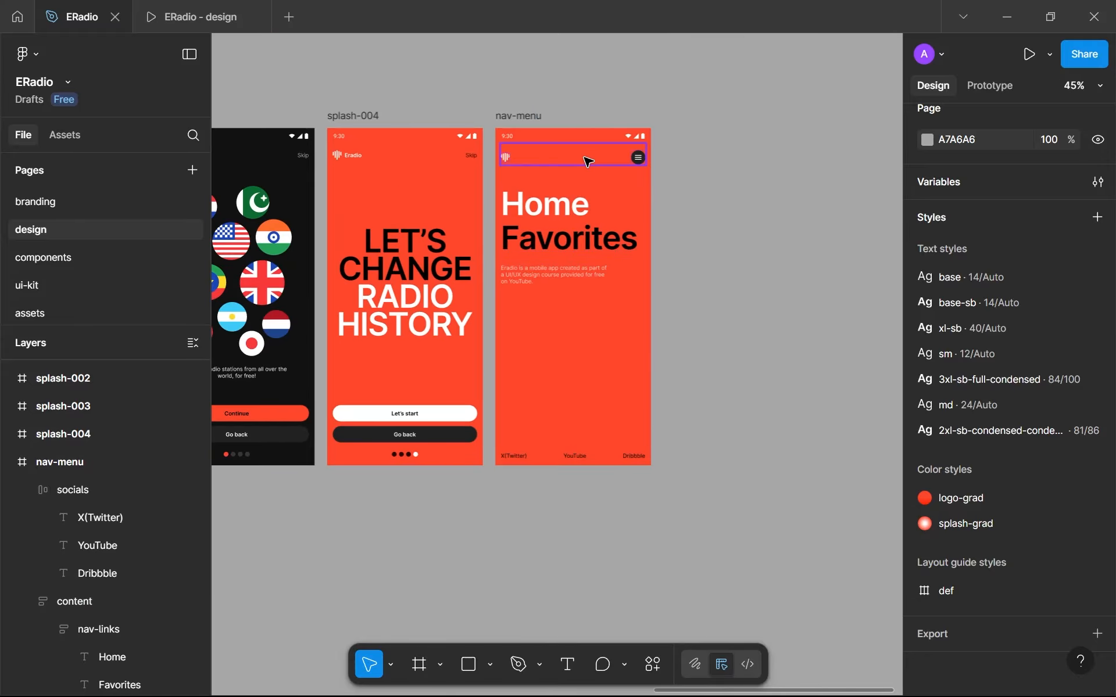
click(588, 162)
scroll(598, 166, up, 1)
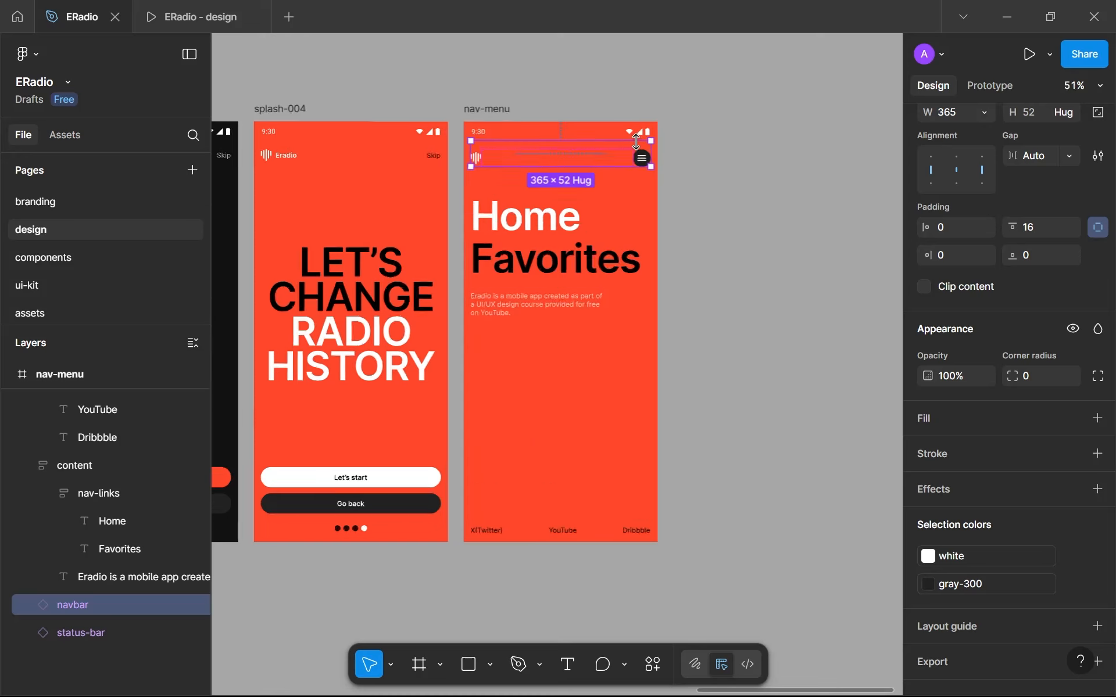
scroll(638, 142, up, 6)
scroll(645, 150, up, 3)
scroll(647, 153, down, 4)
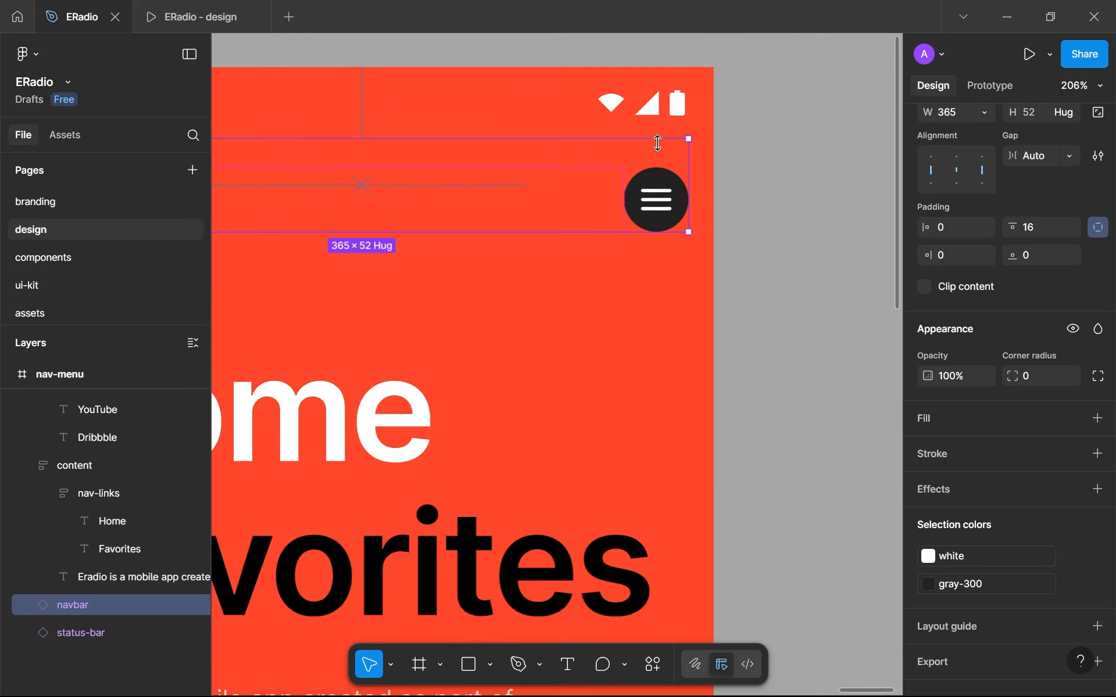
scroll(630, 326, down, 5)
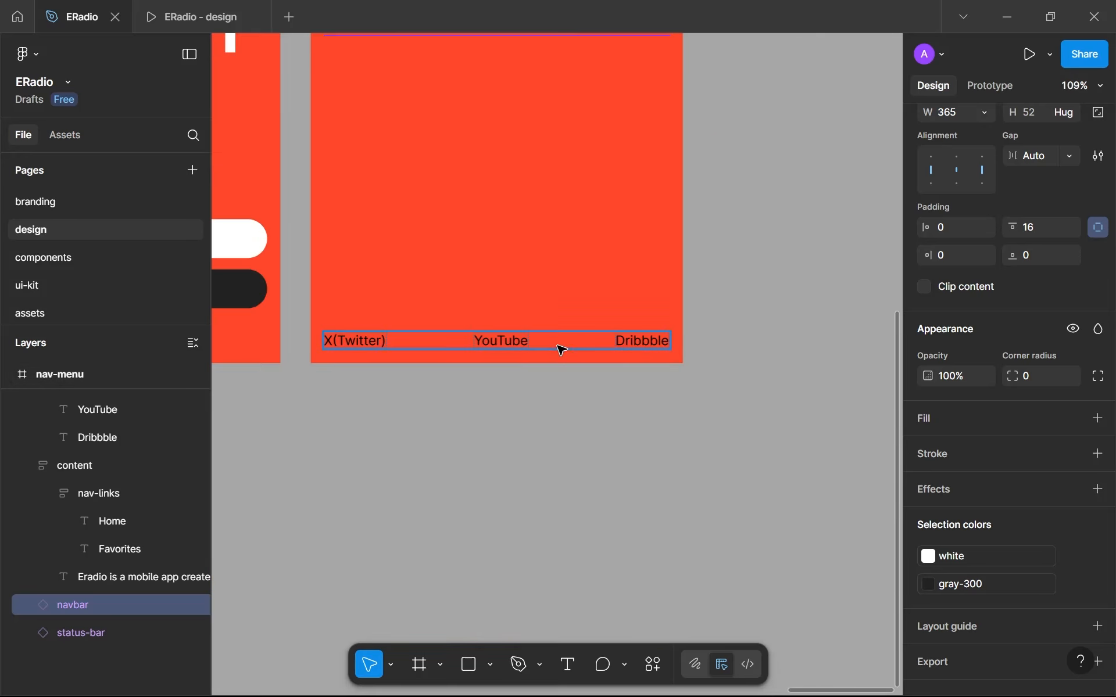
- Check the layout of the socials row, content frame and nav-links, and compare nav-menu with the neighbouring splash screens
click(561, 349)
scroll(600, 361, down, 3)
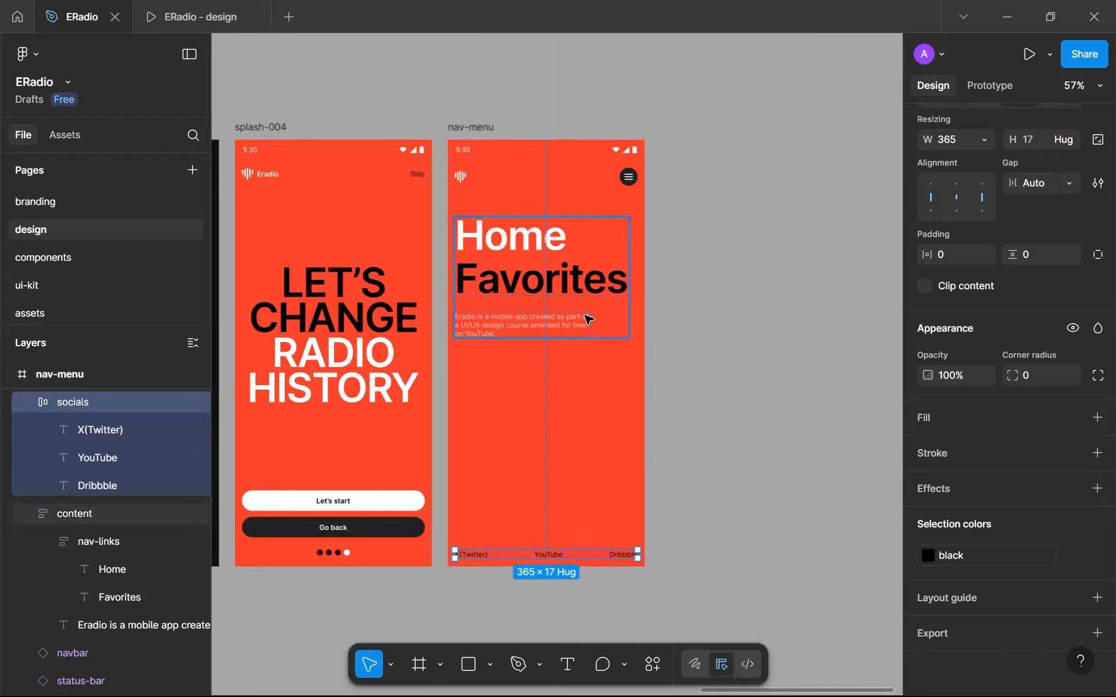
click(569, 298)
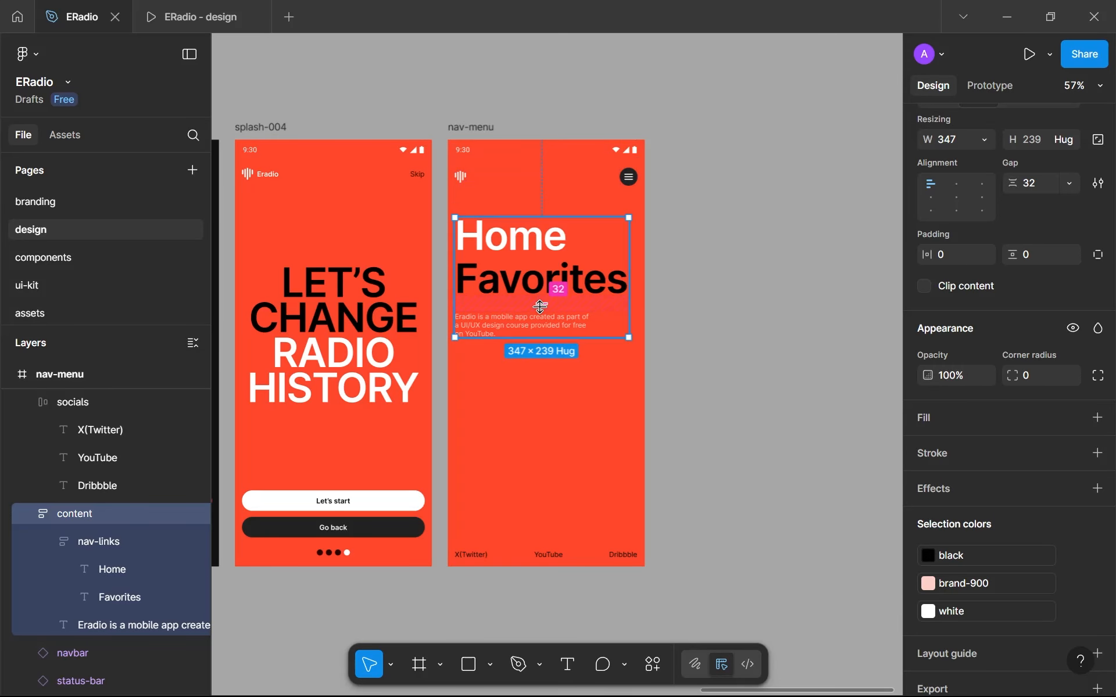
click(526, 252)
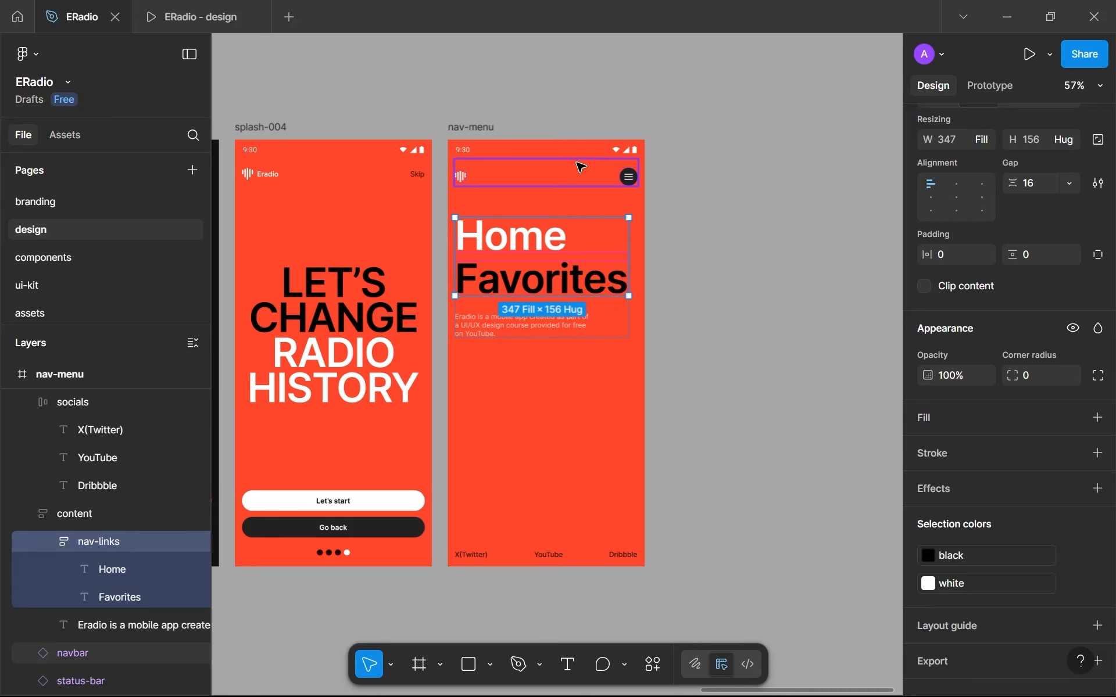
click(541, 339)
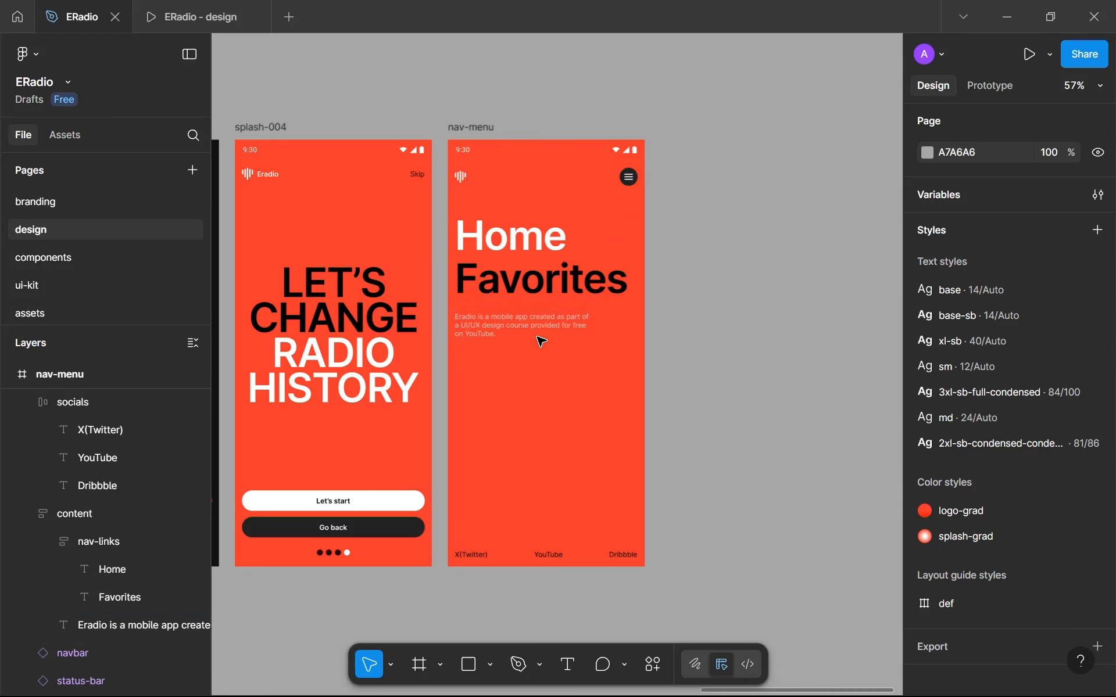
click(535, 251)
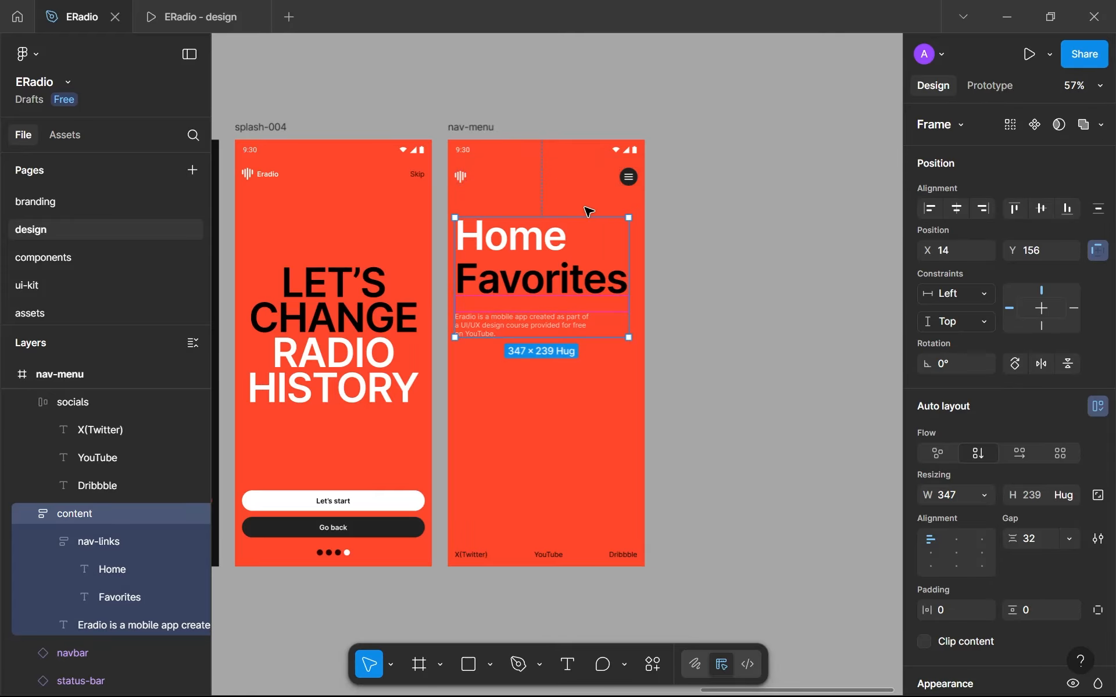
click(765, 386)
scroll(764, 386, down, 4)
scroll(707, 411, down, 4)
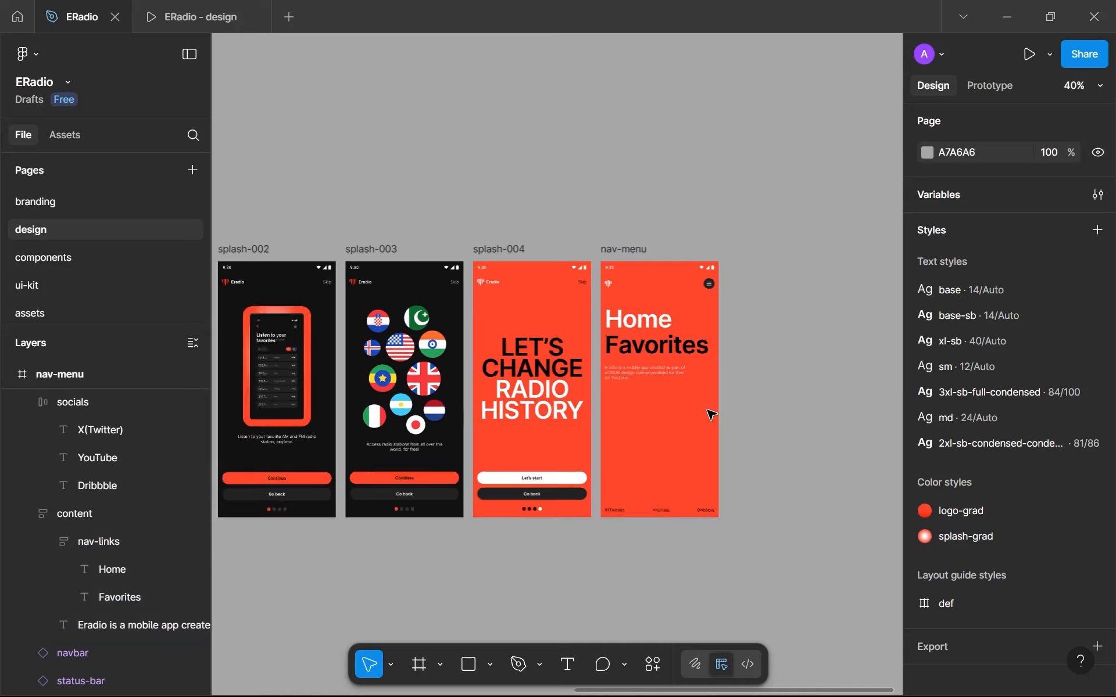
drag(642, 367, 682, 351)
scroll(664, 315, up, 1)
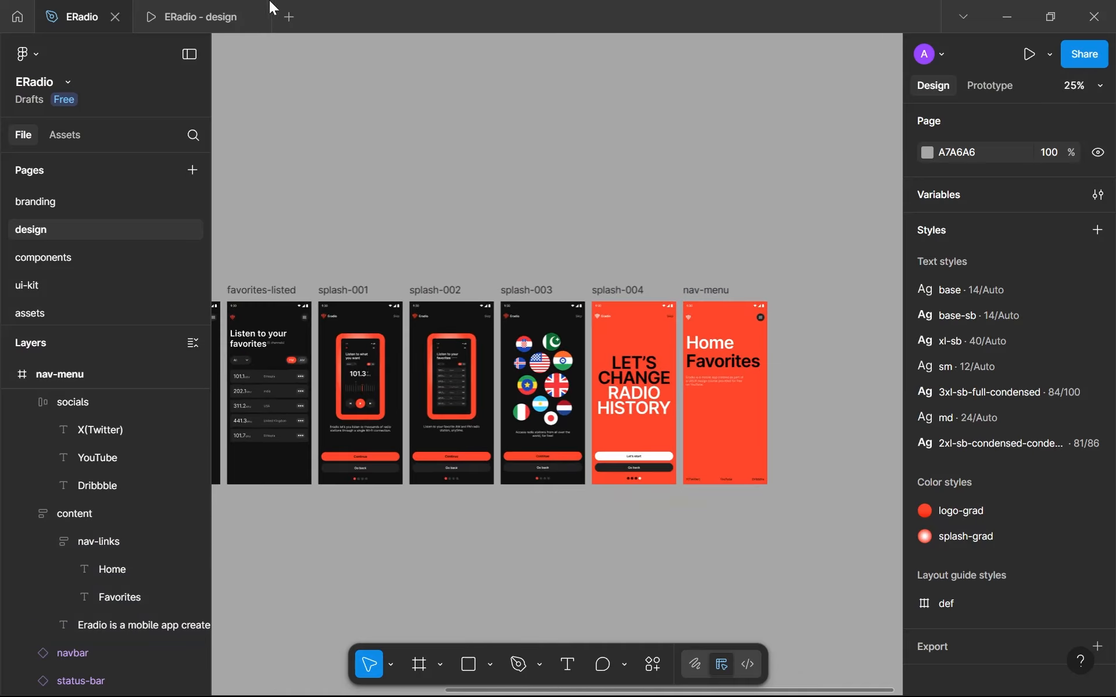
- Switch to the ERadio prototype preview and step forward through the screens to the nav-menu screen
click(225, 16)
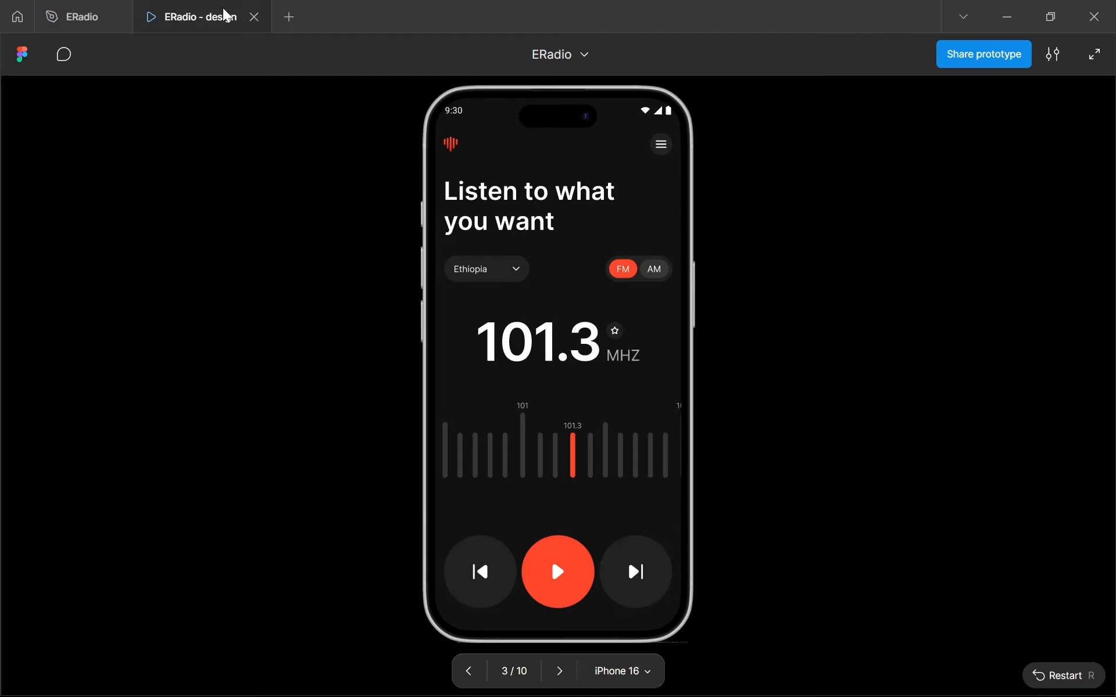
click(558, 670)
click(558, 671)
click(558, 670)
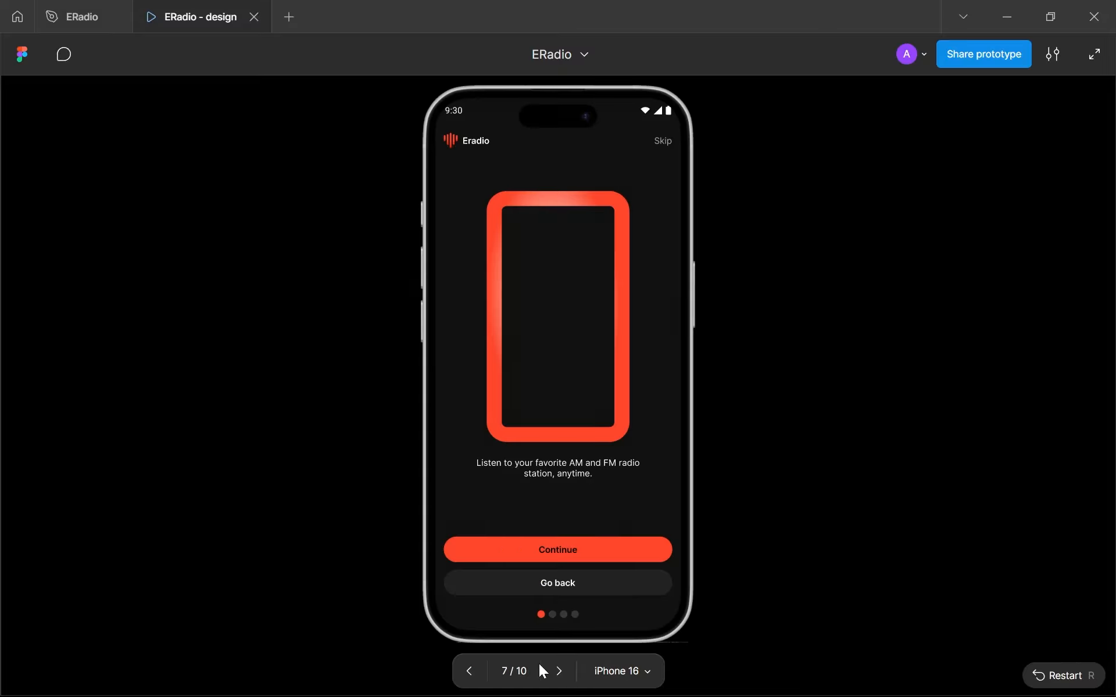
click(560, 684)
click(561, 686)
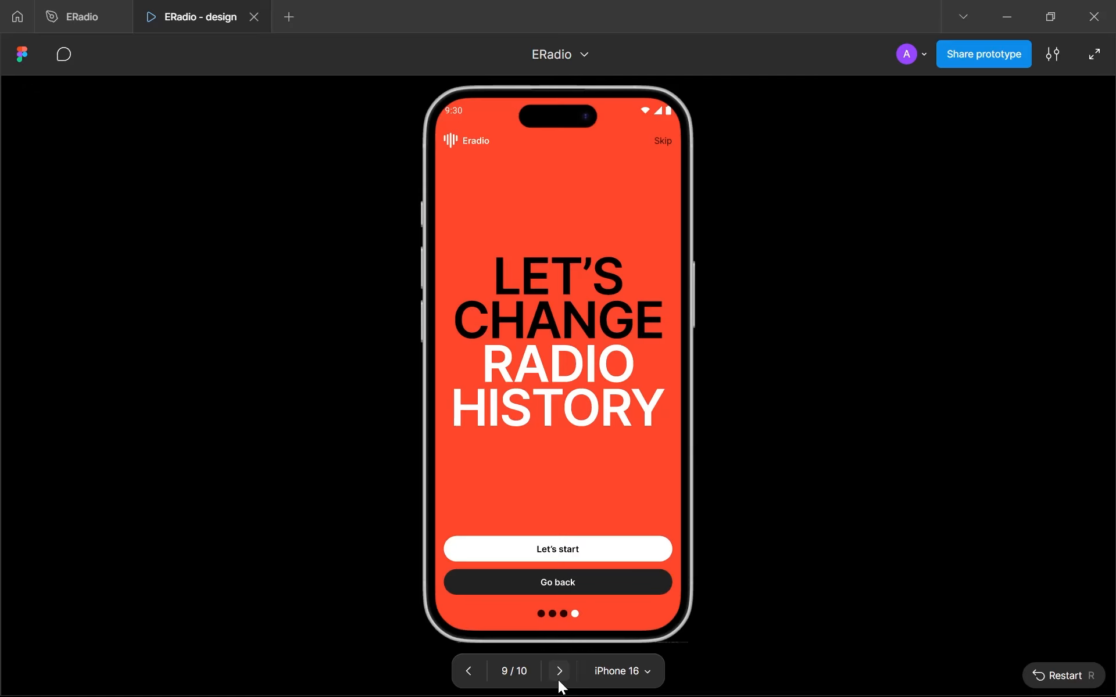
click(560, 686)
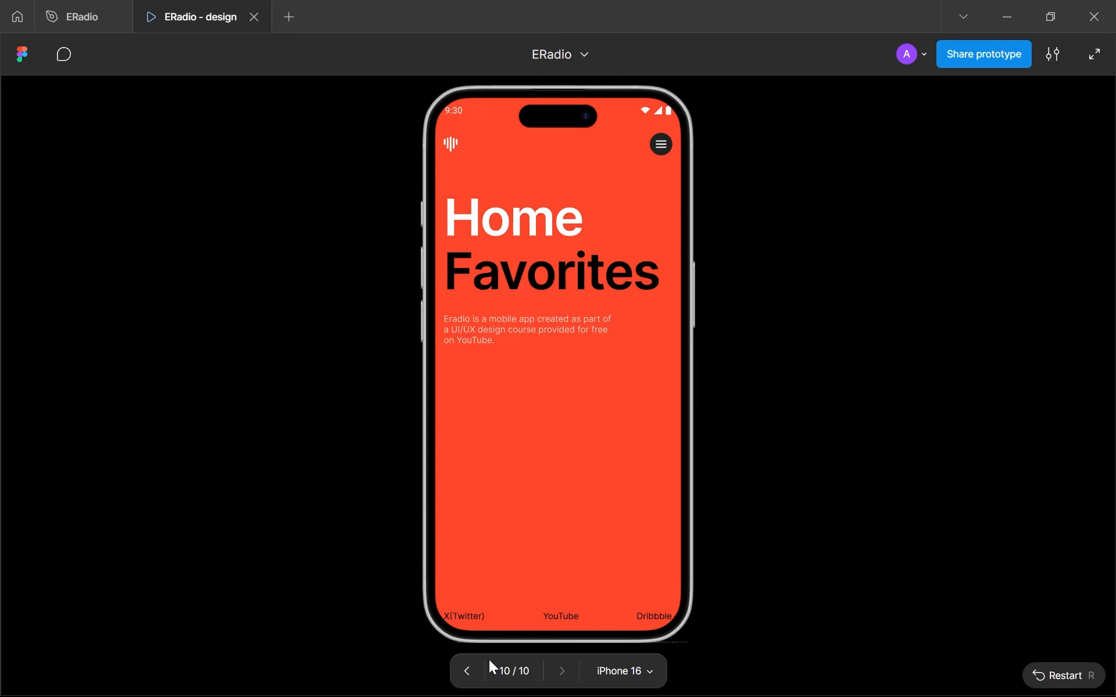
- Step back through the prototype preview to the home screen with the 101.3 MHz tuner
click(472, 665)
click(472, 665)
click(472, 665)
click(472, 664)
click(472, 665)
click(472, 665)
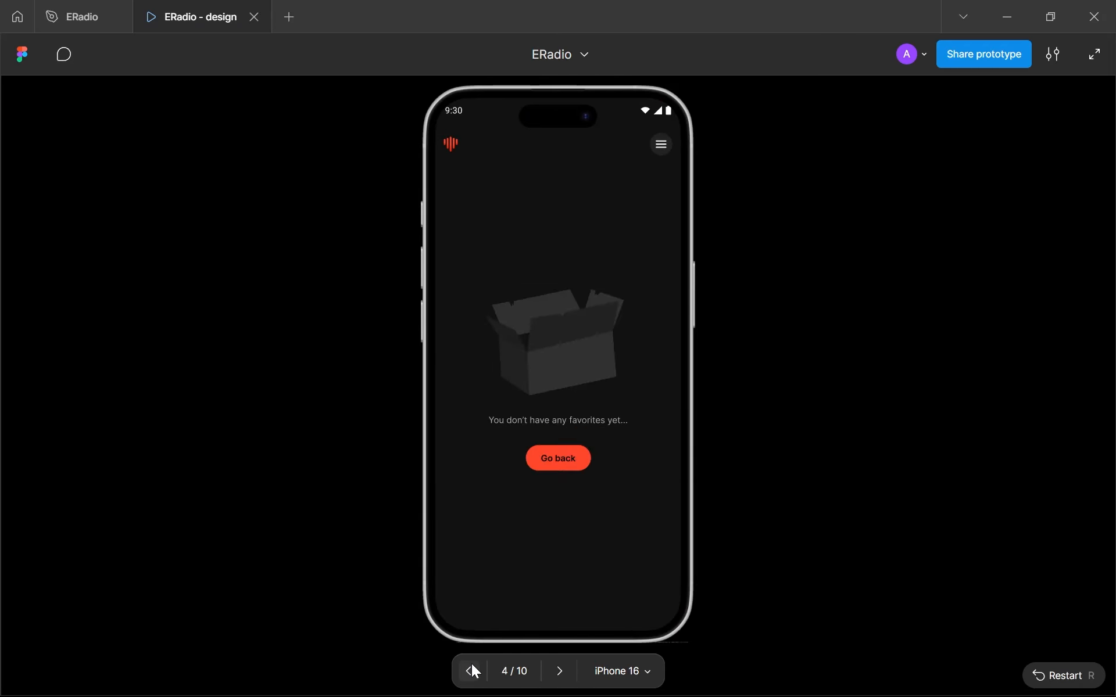
click(472, 665)
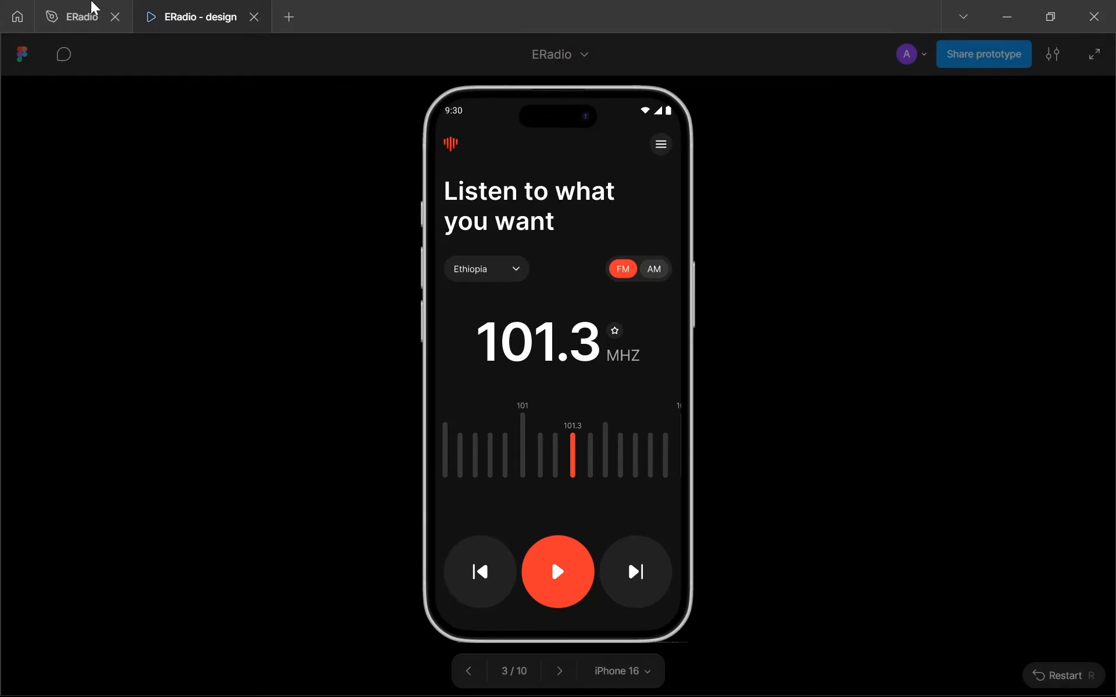
- Return to the ERadio design file and open the components page at the navbar component set
click(92, 8)
scroll(523, 256, down, 4)
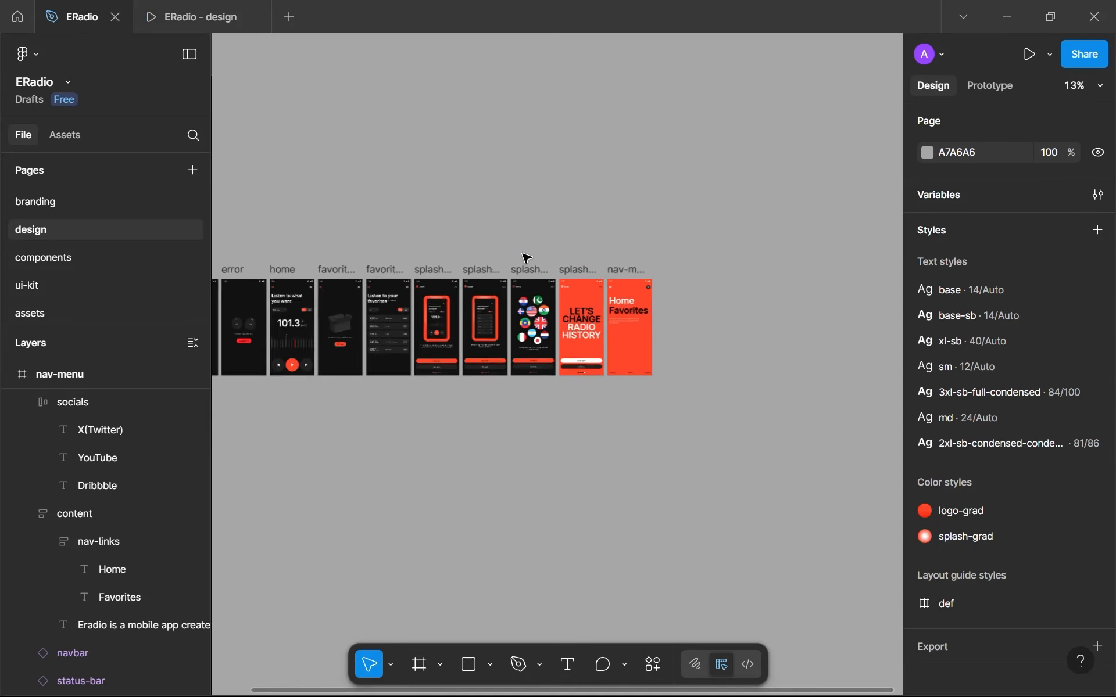
scroll(247, 278, up, 3)
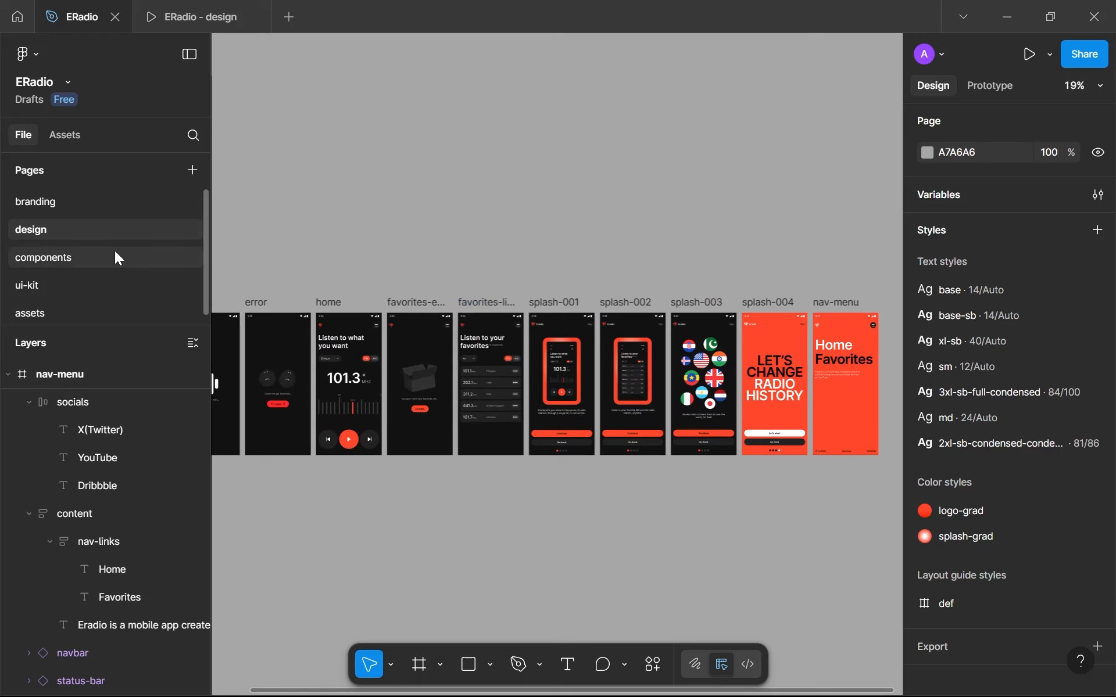
click(34, 253)
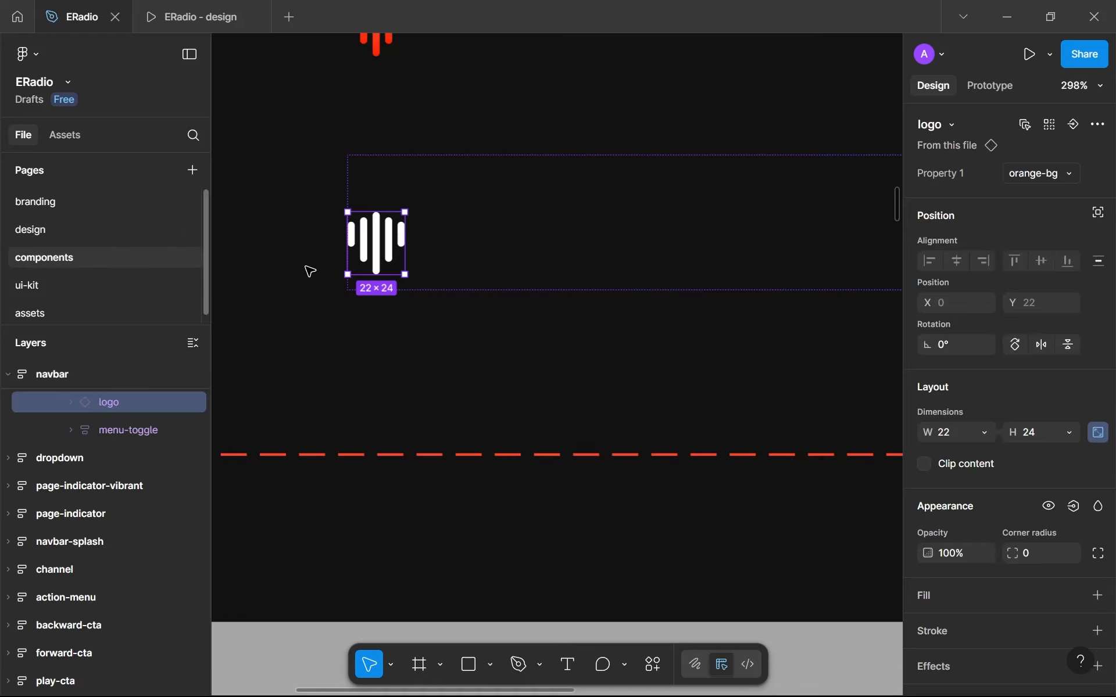
scroll(348, 272, down, 5)
- Check the prototype settings of the closed navbar variant's menu-toggle and glance at the home screen in the prototype preview
click(543, 209)
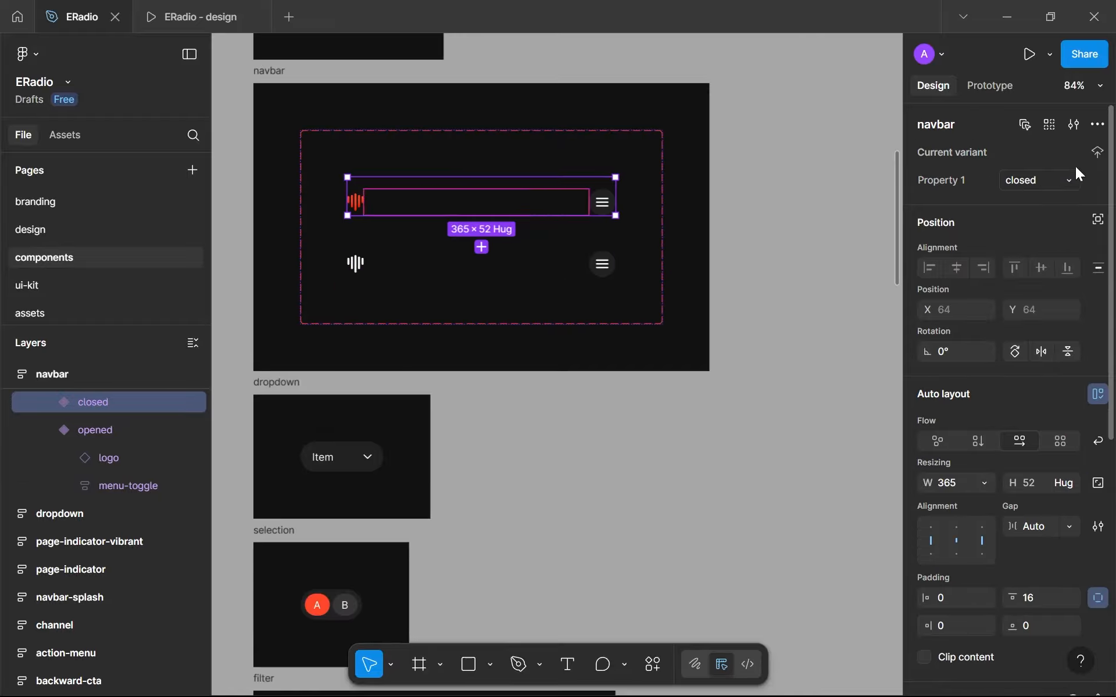
click(990, 86)
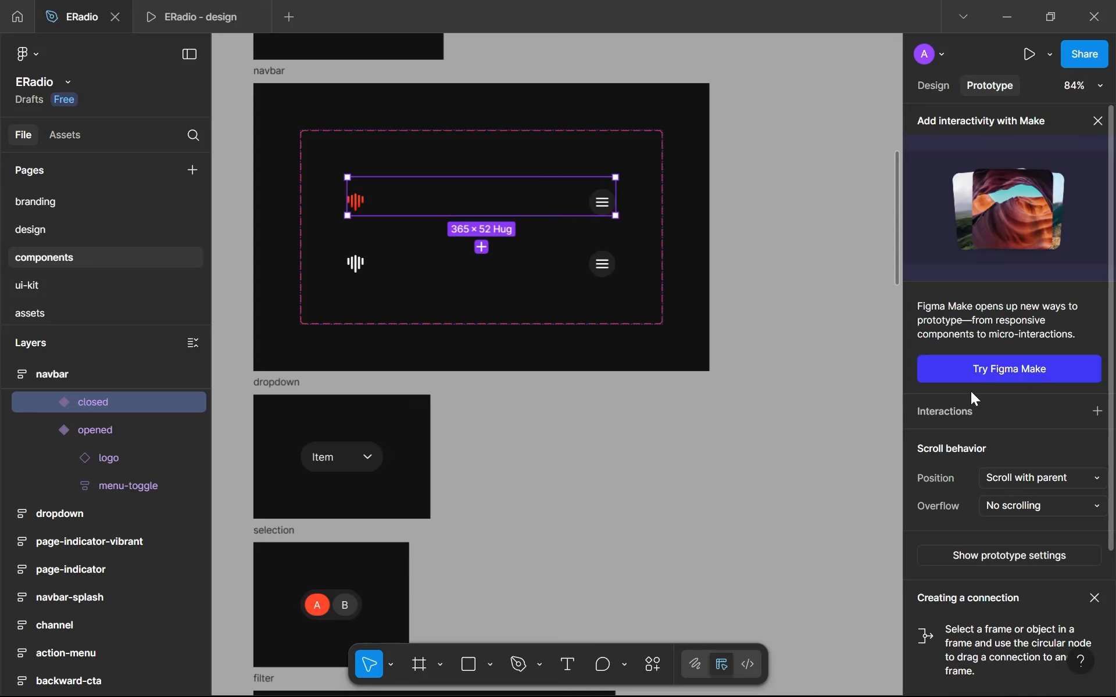
scroll(602, 198, up, 3)
click(603, 189)
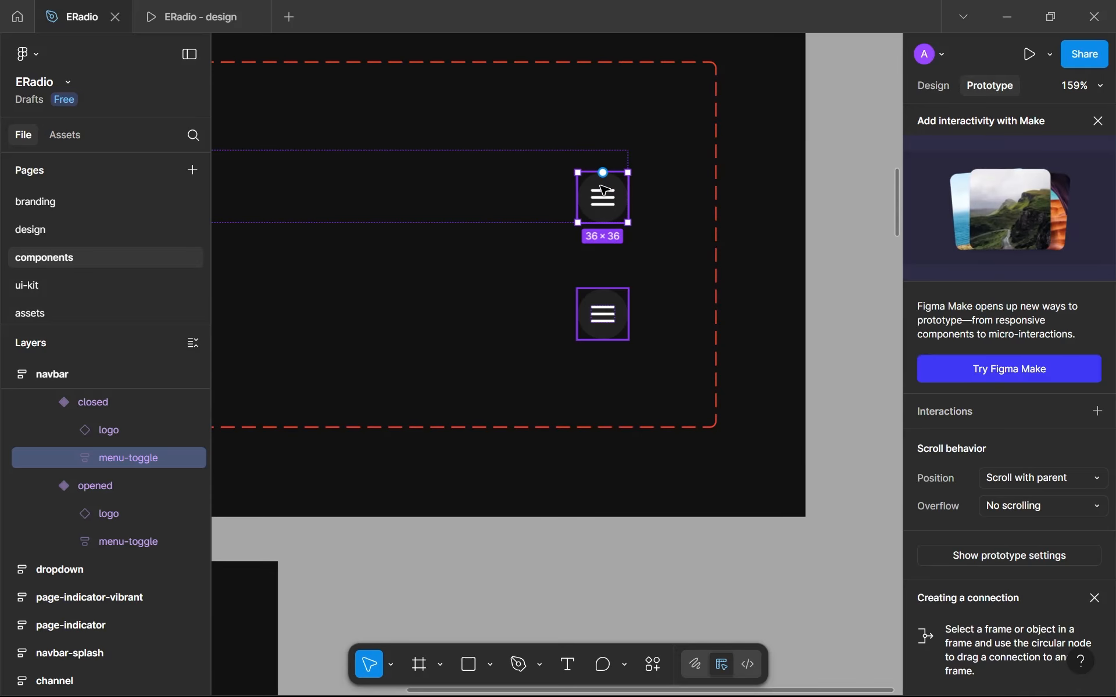
scroll(605, 188, up, 1)
scroll(605, 190, up, 2)
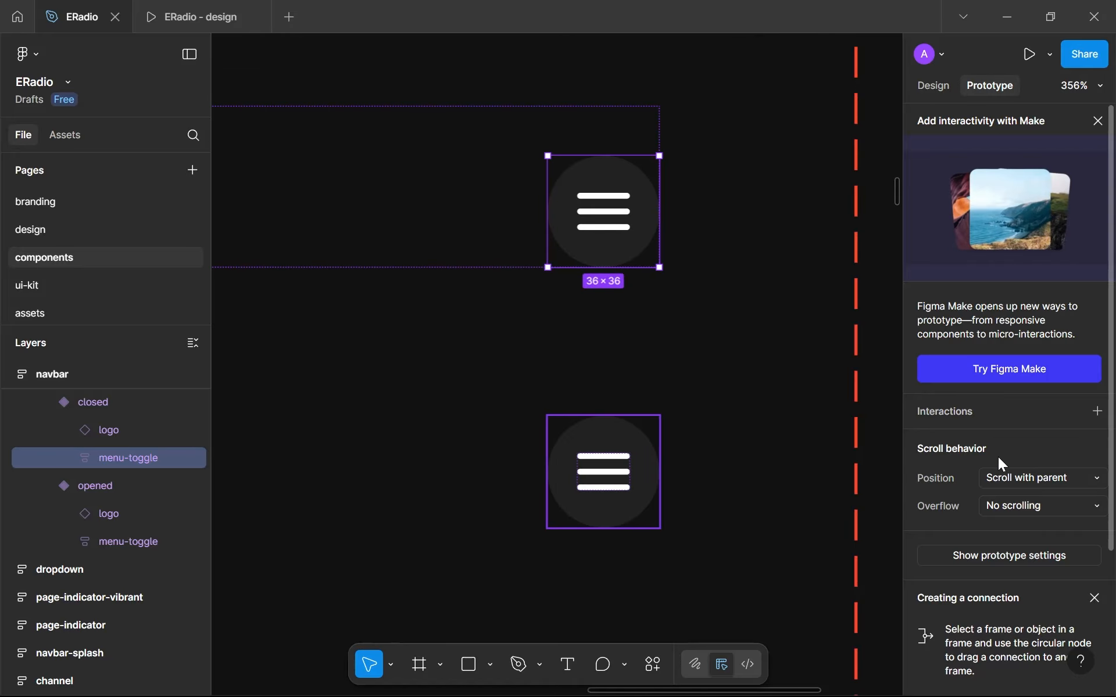
click(223, 8)
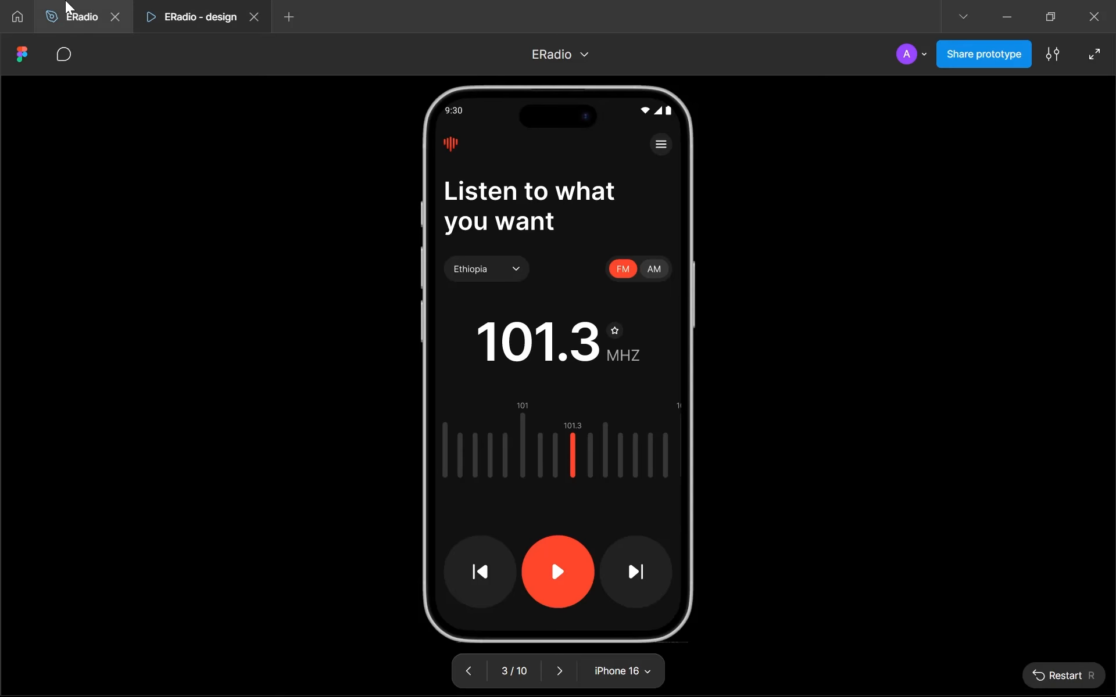
click(68, 8)
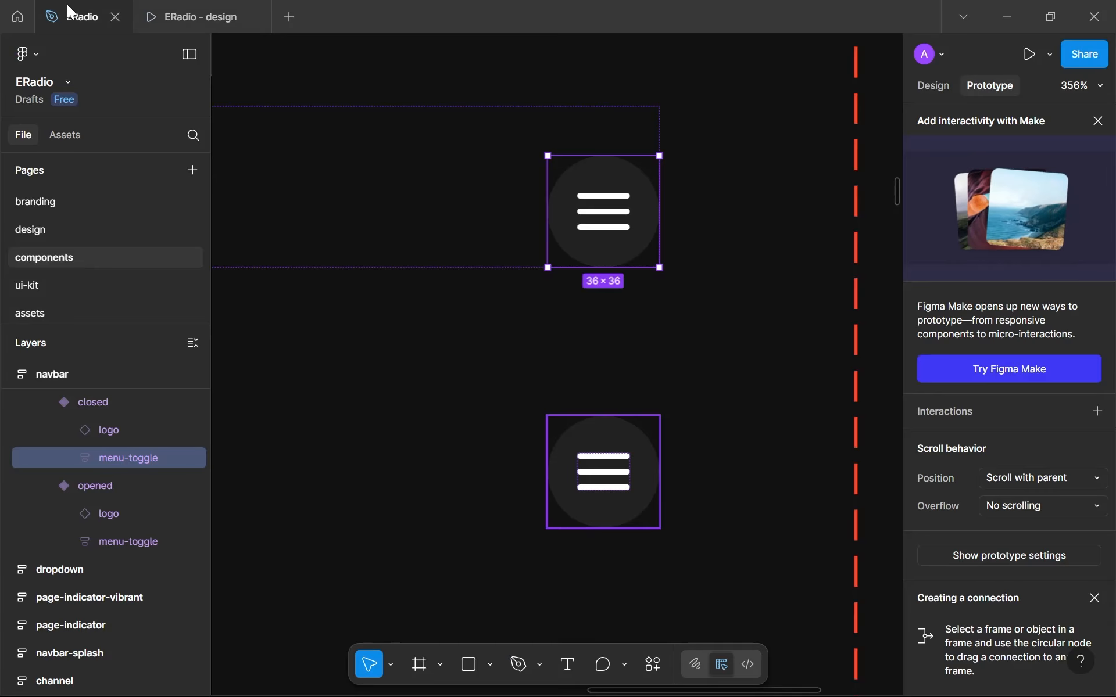
- Open the Xnix Icon pack file from the recent files
click(21, 14)
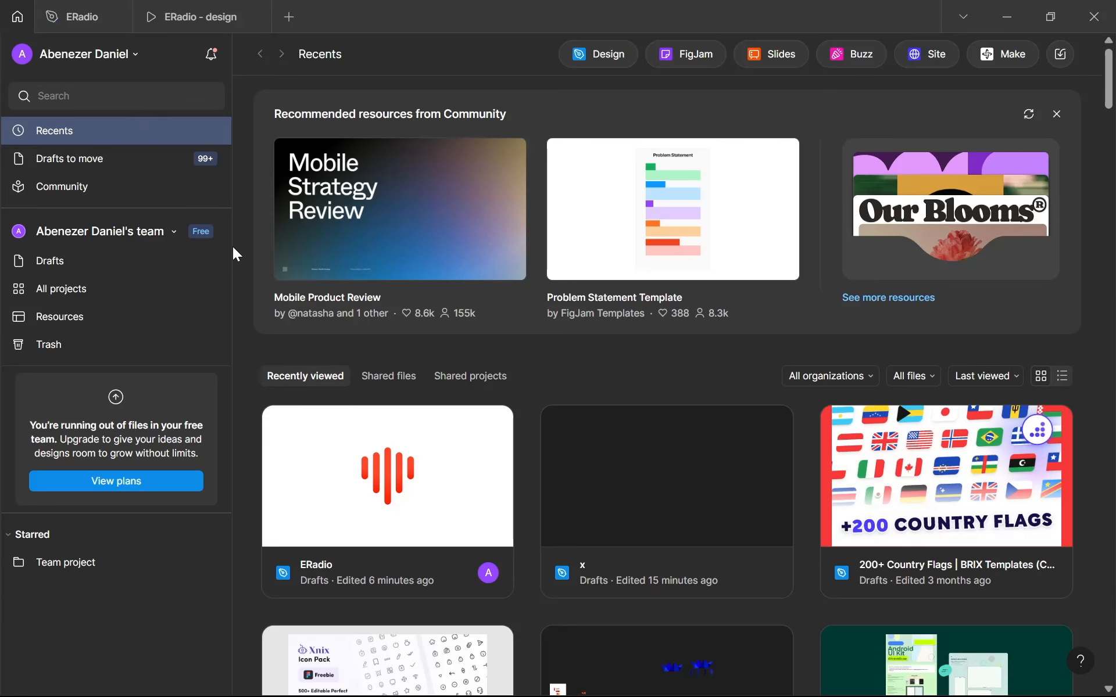
scroll(234, 246, down, 2)
scroll(338, 469, down, 2)
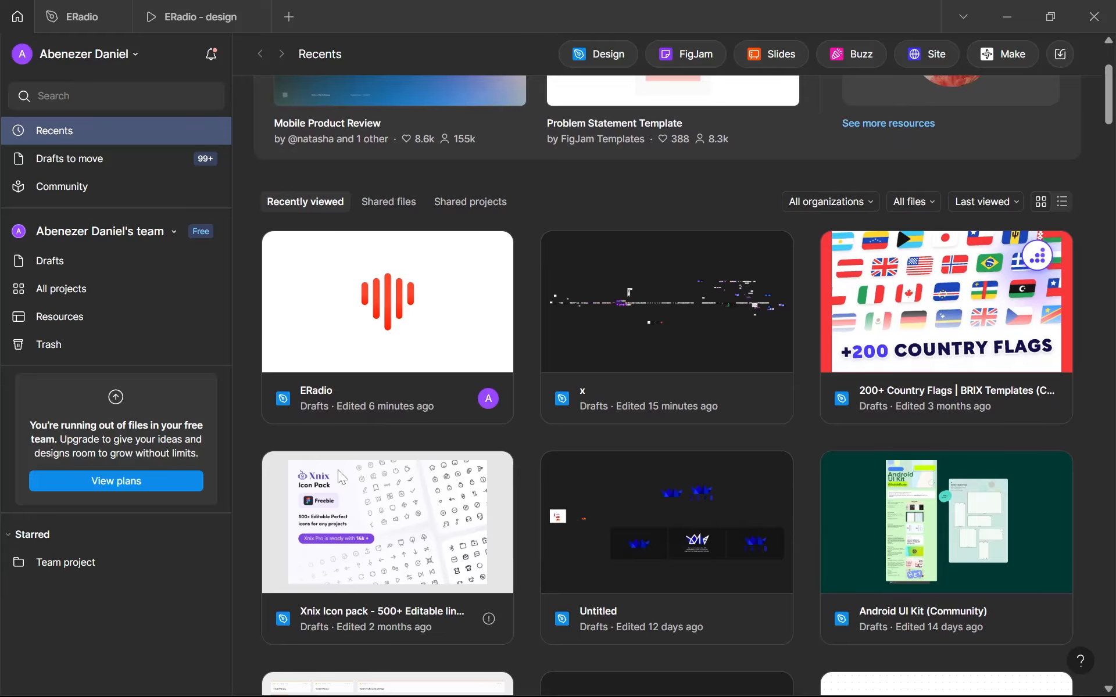
double_click(337, 470)
- Return to the ERadio prototype preview and step forward to the nav-menu screen to check its menu toggle
click(215, 9)
click(104, 7)
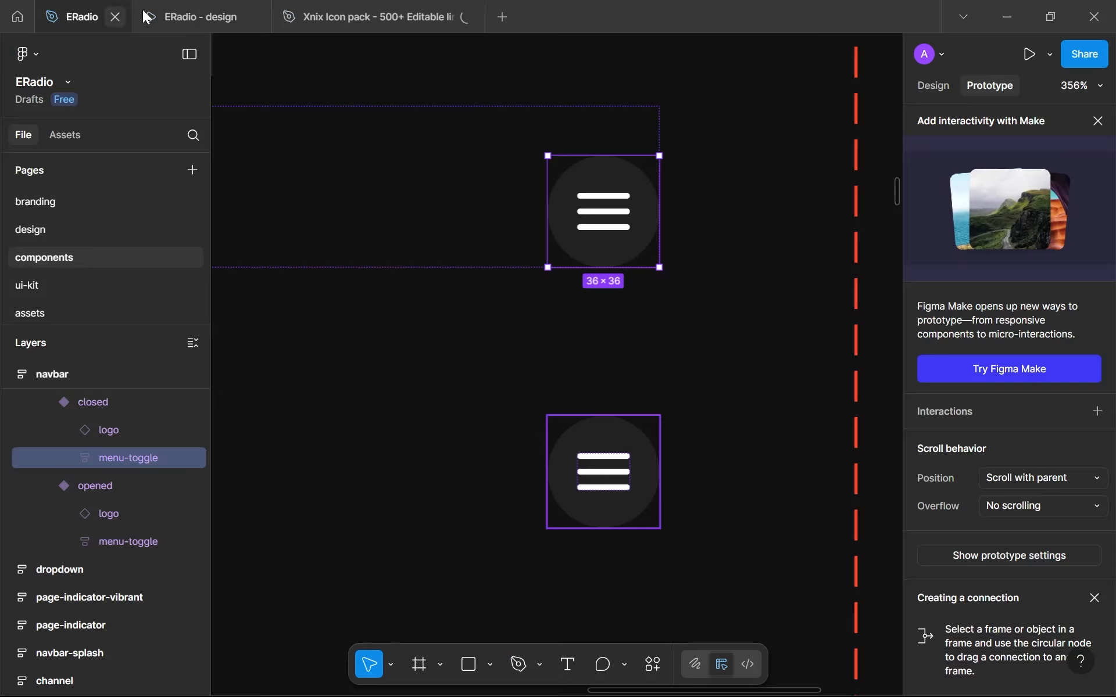
click(197, 16)
click(563, 668)
click(563, 668)
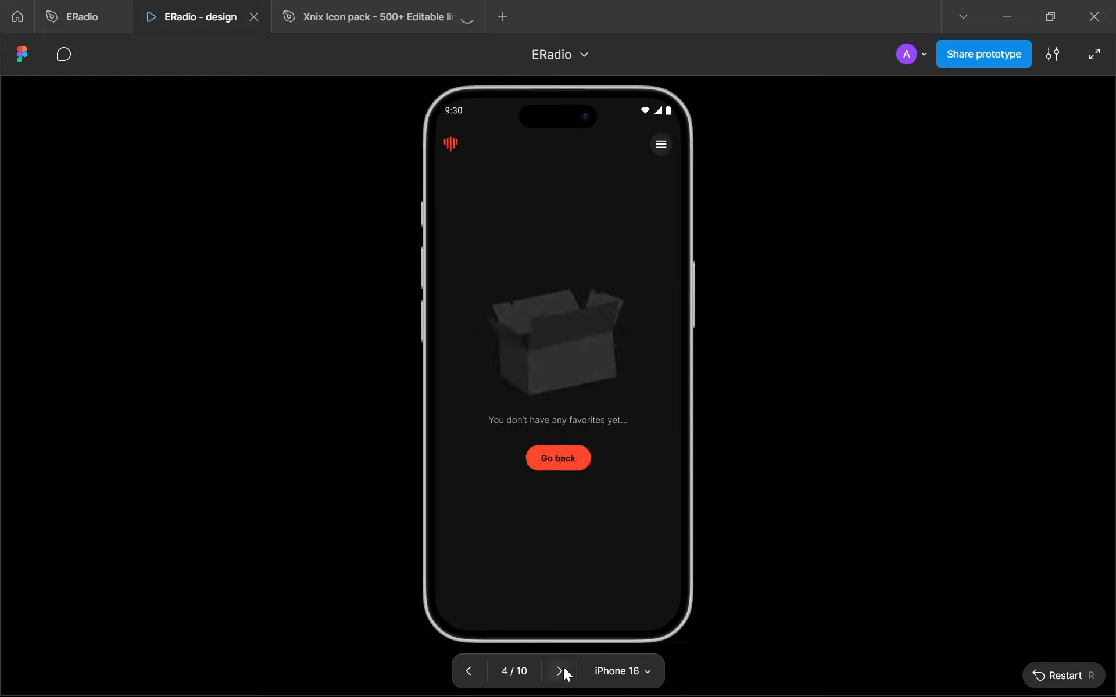
click(563, 668)
click(563, 668)
click(563, 668)
click(563, 668)
click(563, 668)
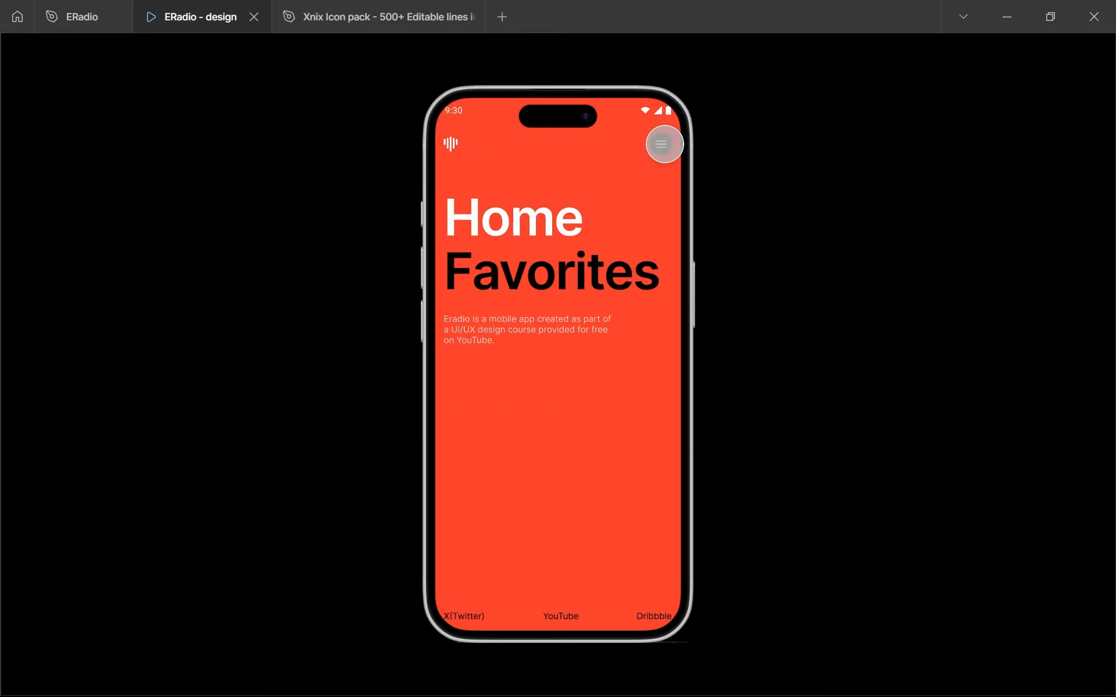
- In the Xnix Icon pack's Line Icon page, copy the vector group inside the Xnix/Line/Cross icon of the Actions set
click(349, 17)
click(107, 225)
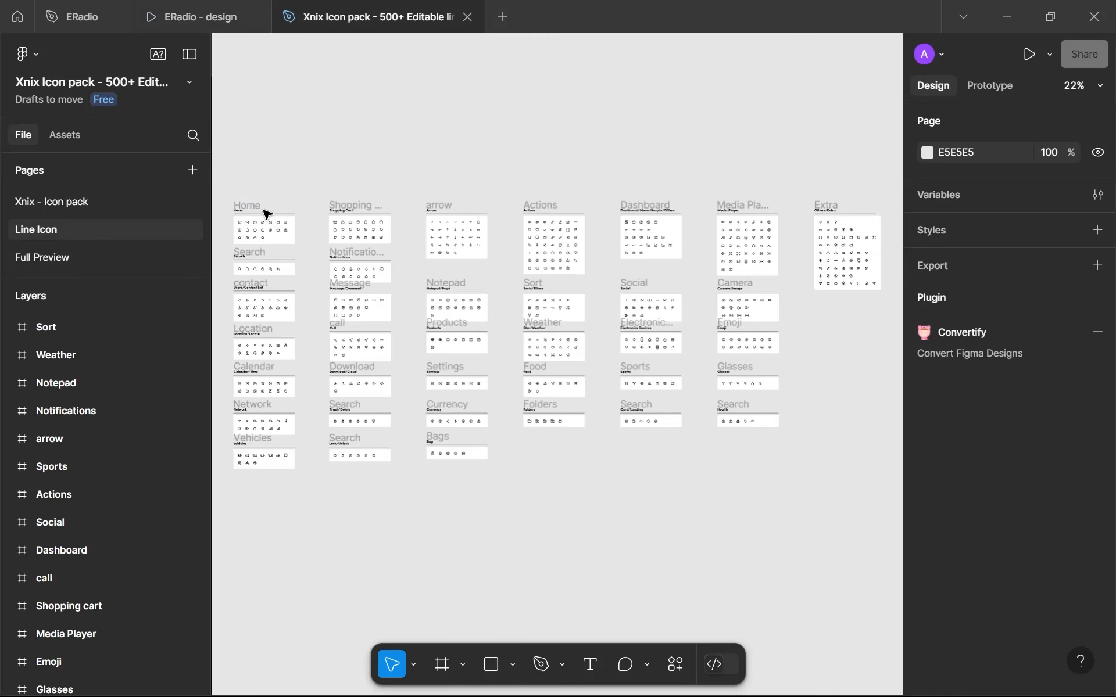
scroll(407, 216, up, 5)
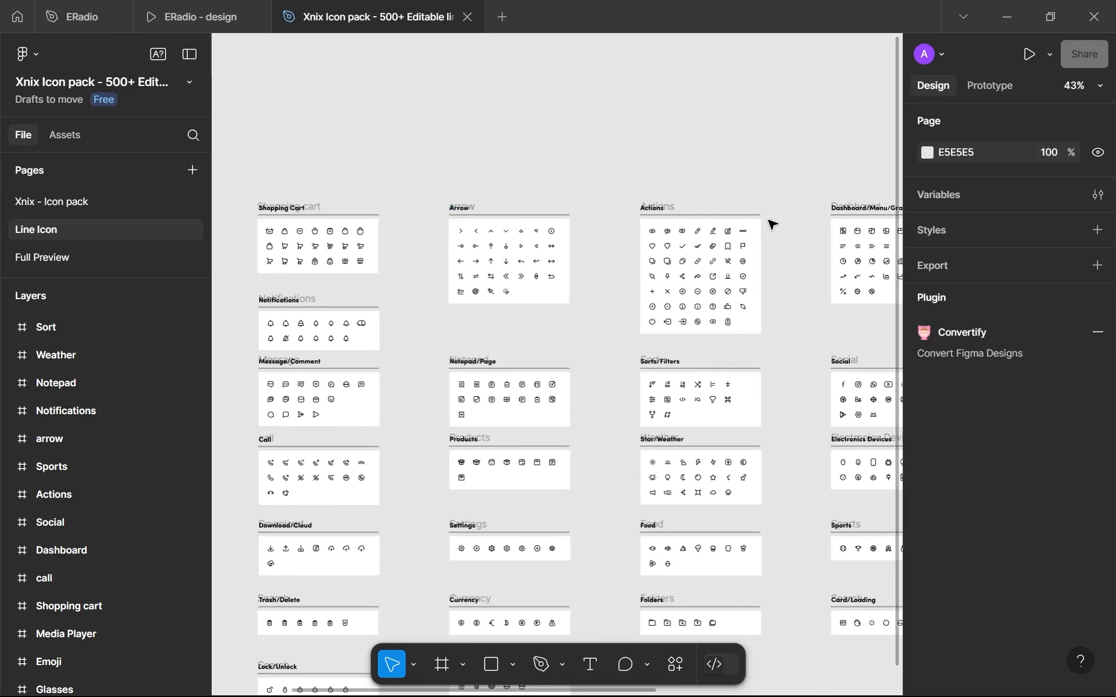
scroll(661, 232, right, 2)
scroll(558, 338, up, 8)
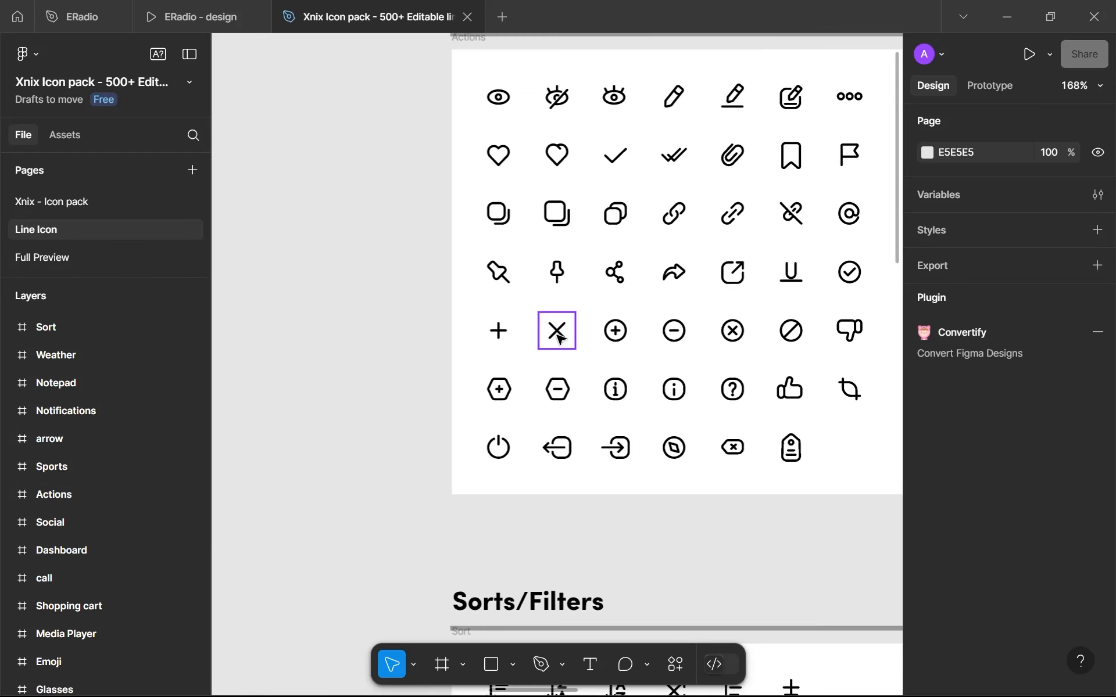
click(558, 330)
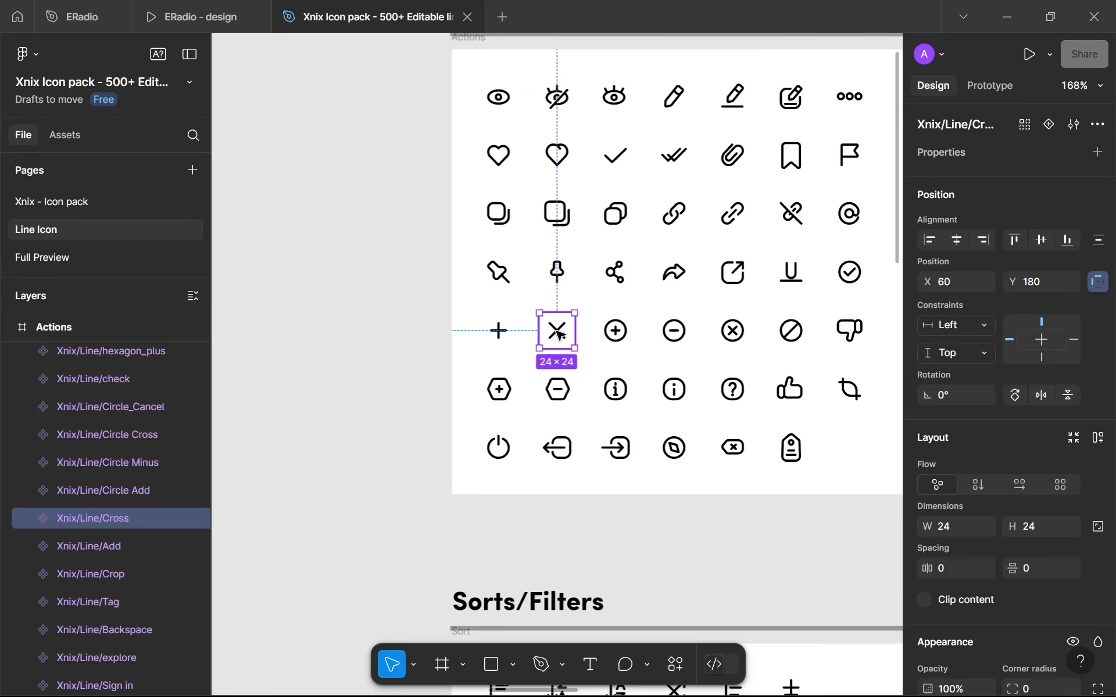
double_click(558, 332)
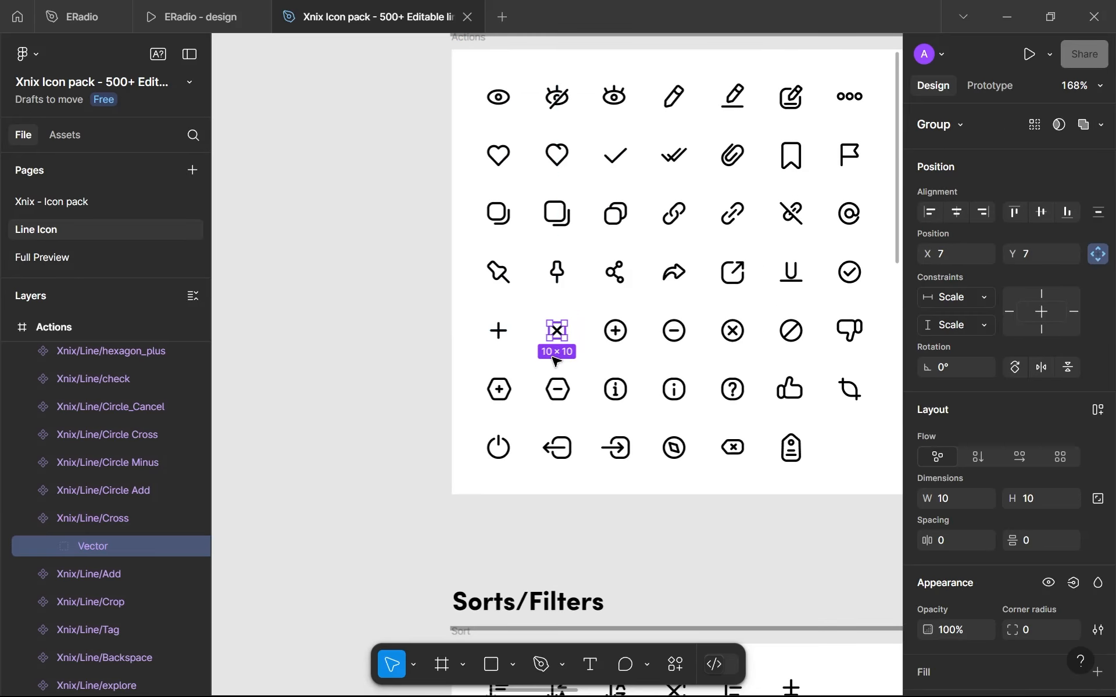
- Switch to the ERadio design file and paste the cross icon into the icons frame on the assets page
click(84, 7)
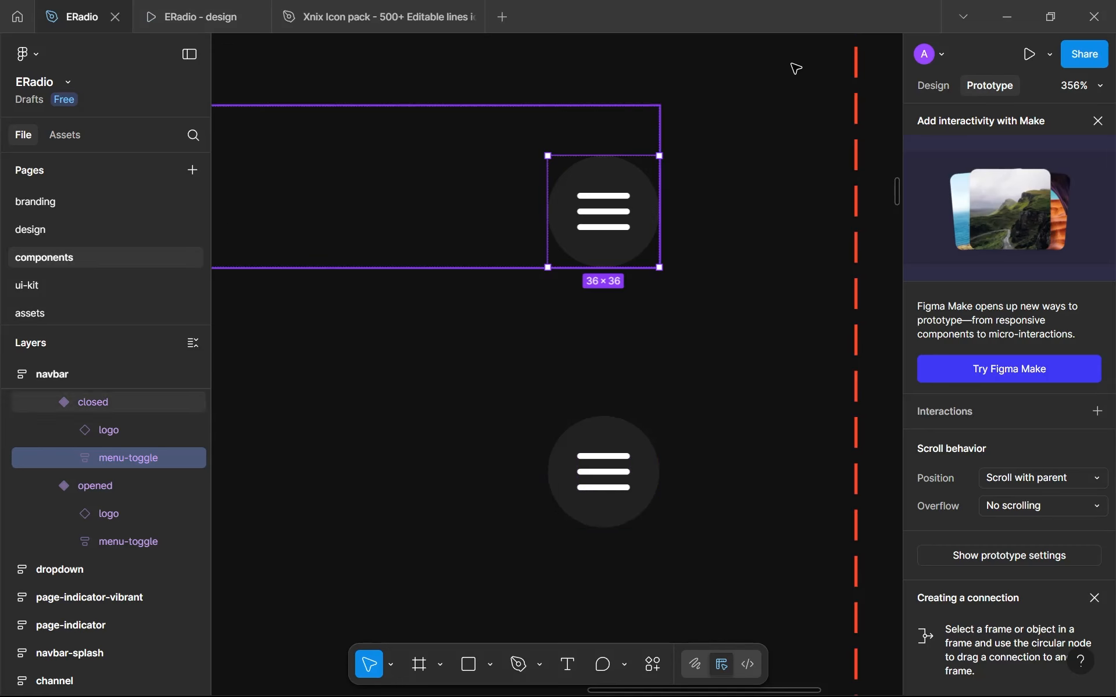
click(924, 92)
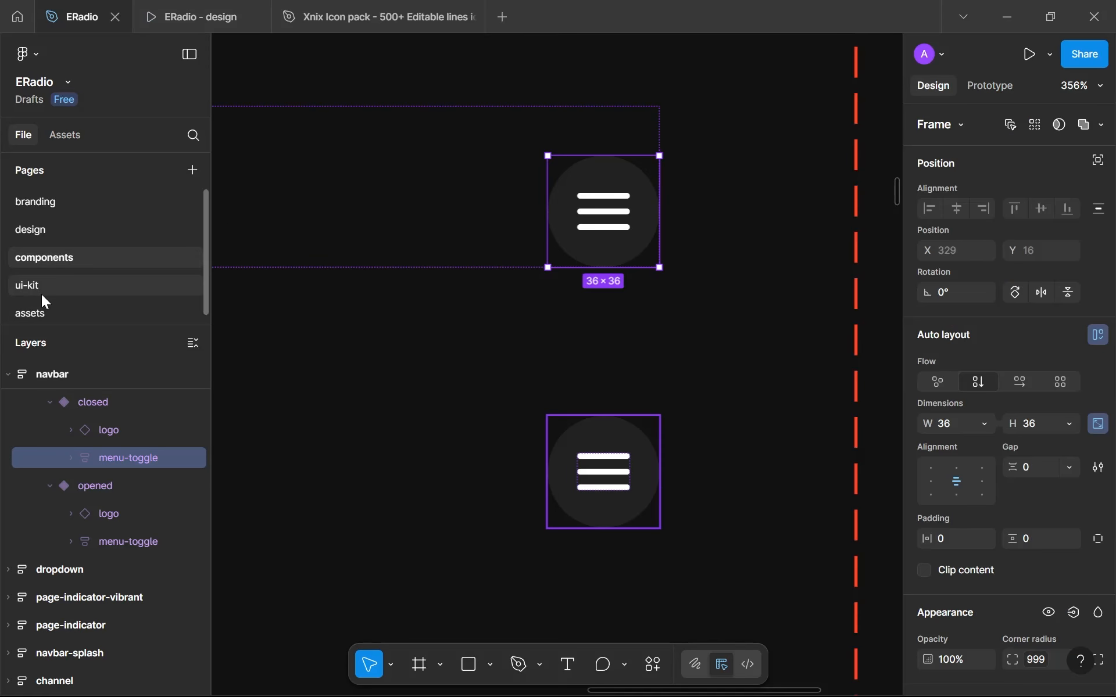
click(59, 311)
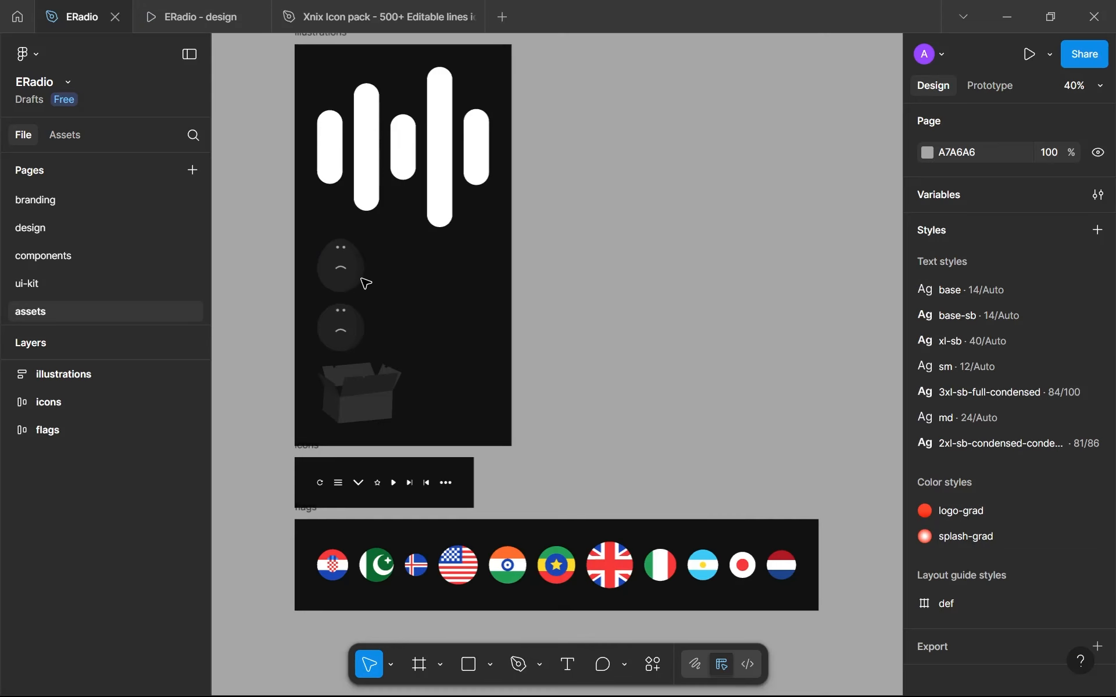
scroll(348, 459, up, 5)
click(294, 455)
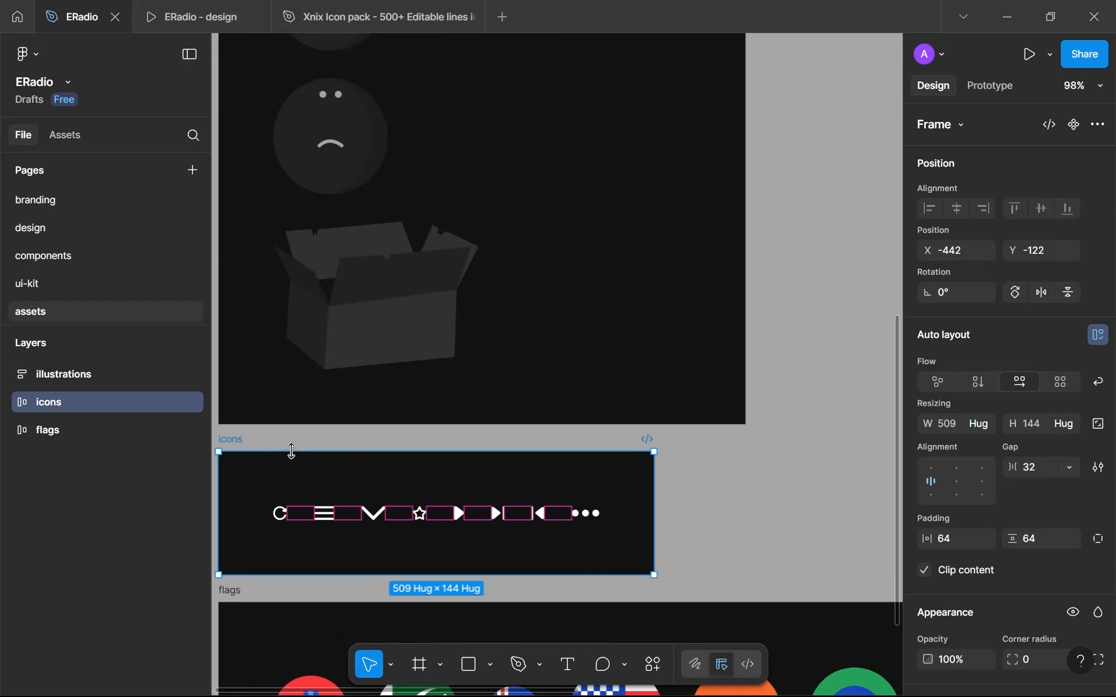
click(629, 507)
- Apply the white library color to the pasted cross icon's stroke
scroll(641, 494, up, 6)
scroll(989, 586, down, 3)
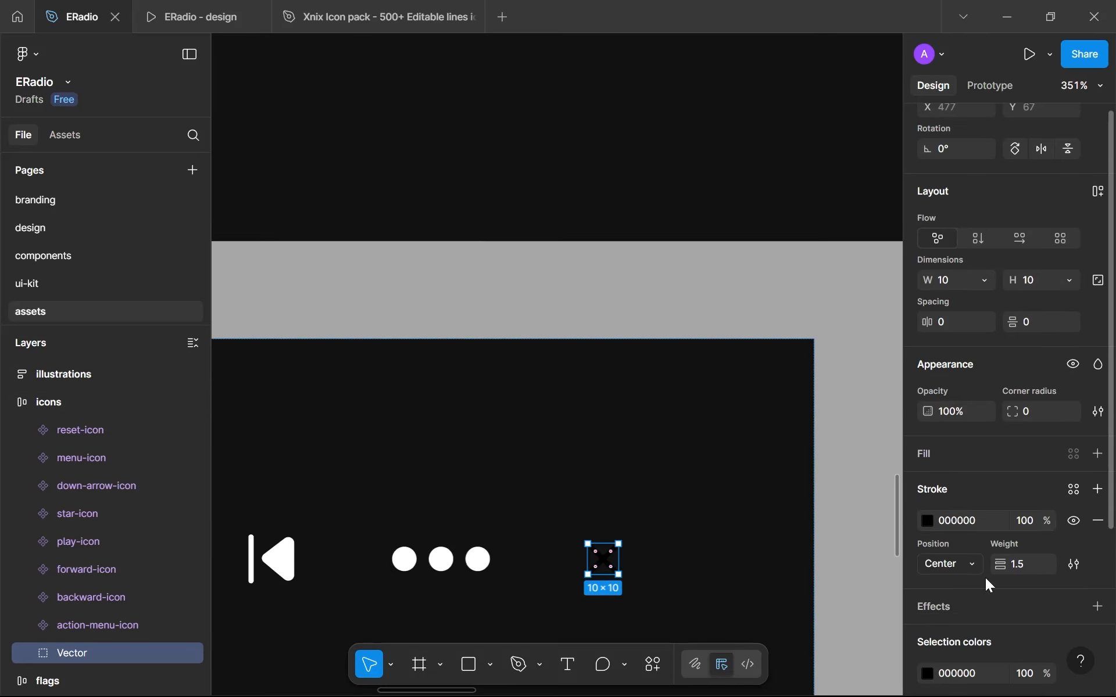
scroll(990, 585, down, 2)
click(1073, 407)
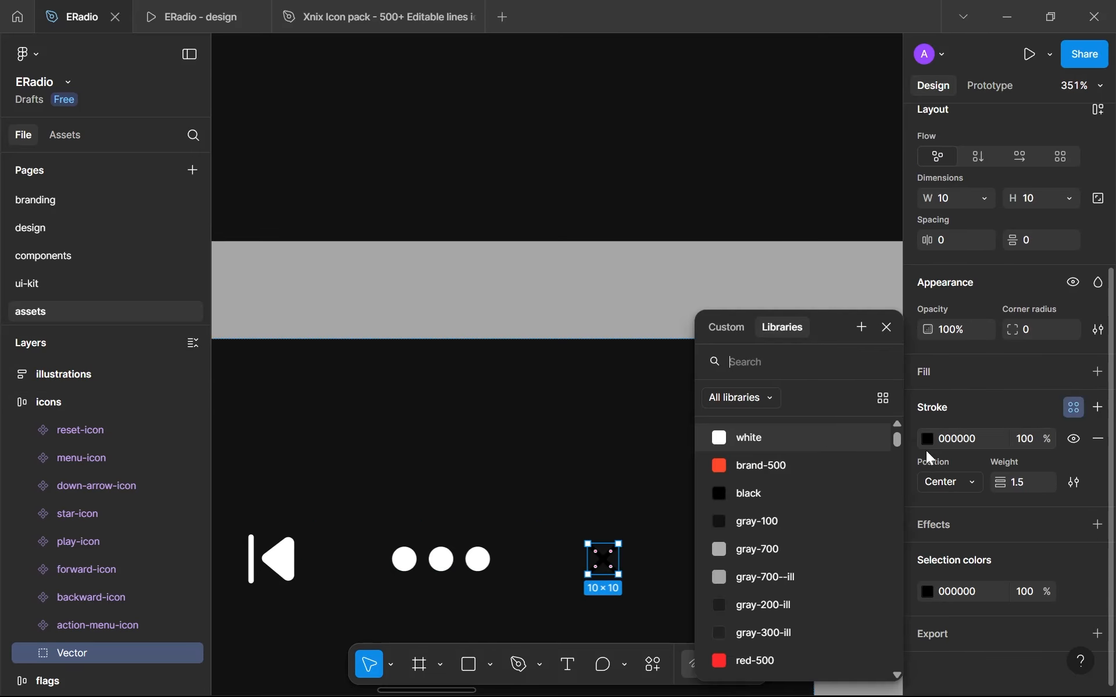
click(755, 438)
- Check the cross icon's spacing in the icons frame and outline its stroke into a filled shape
scroll(645, 550, up, 3)
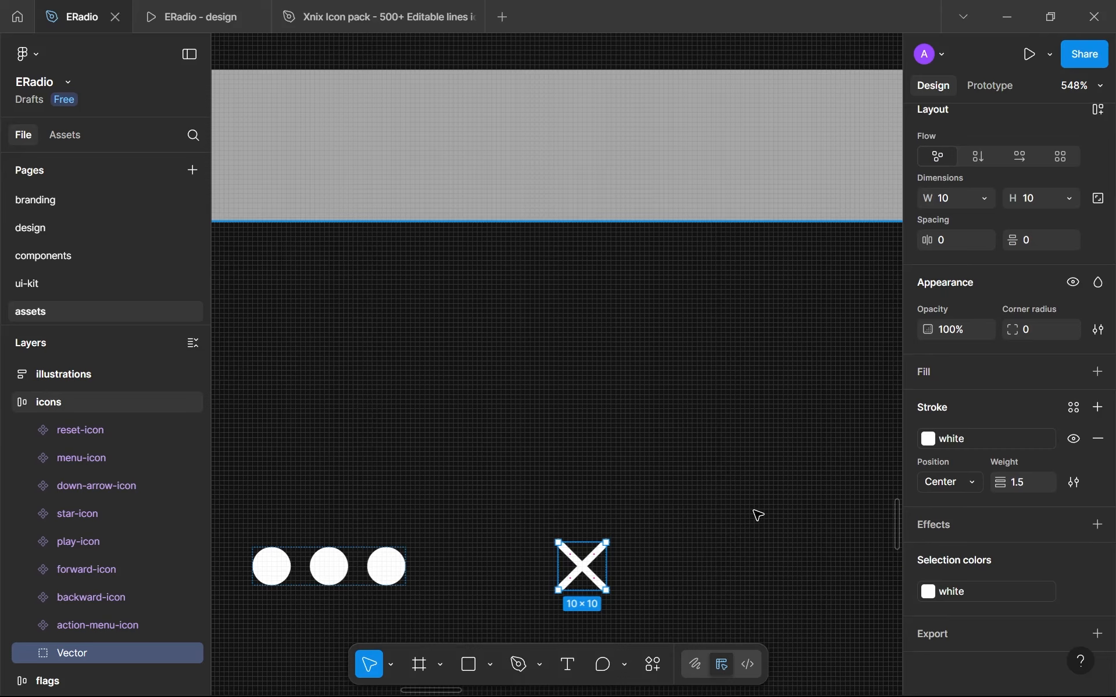
scroll(657, 543, down, 8)
scroll(638, 555, up, 2)
key(alt)
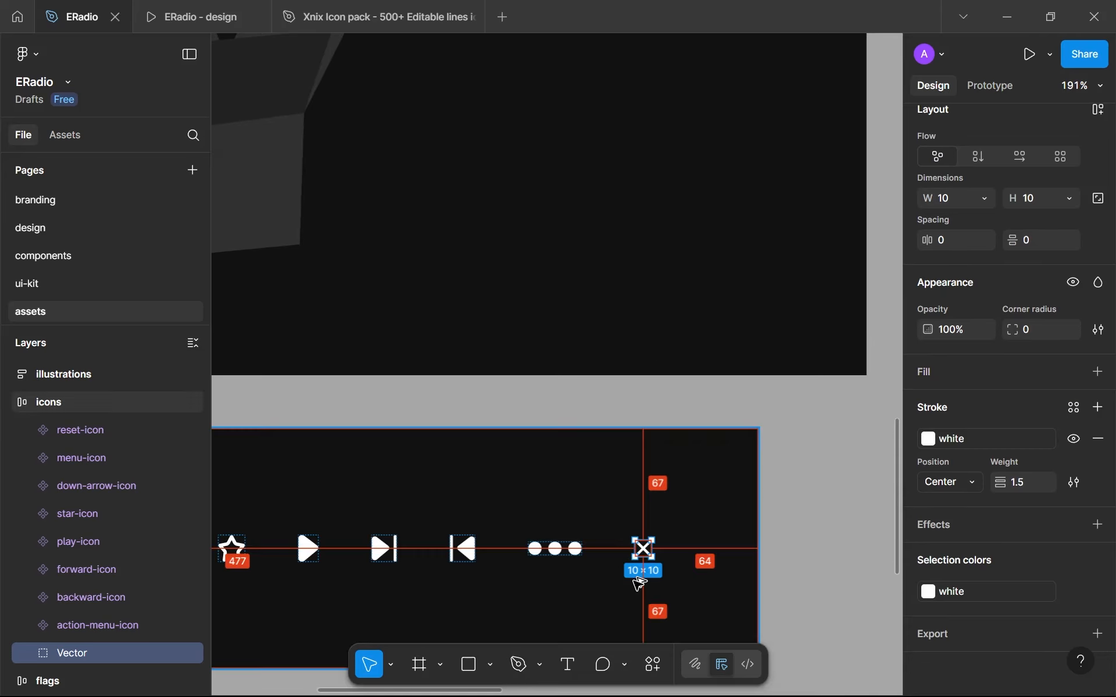
key(ctrl+alt+o)
scroll(670, 556, up, 5)
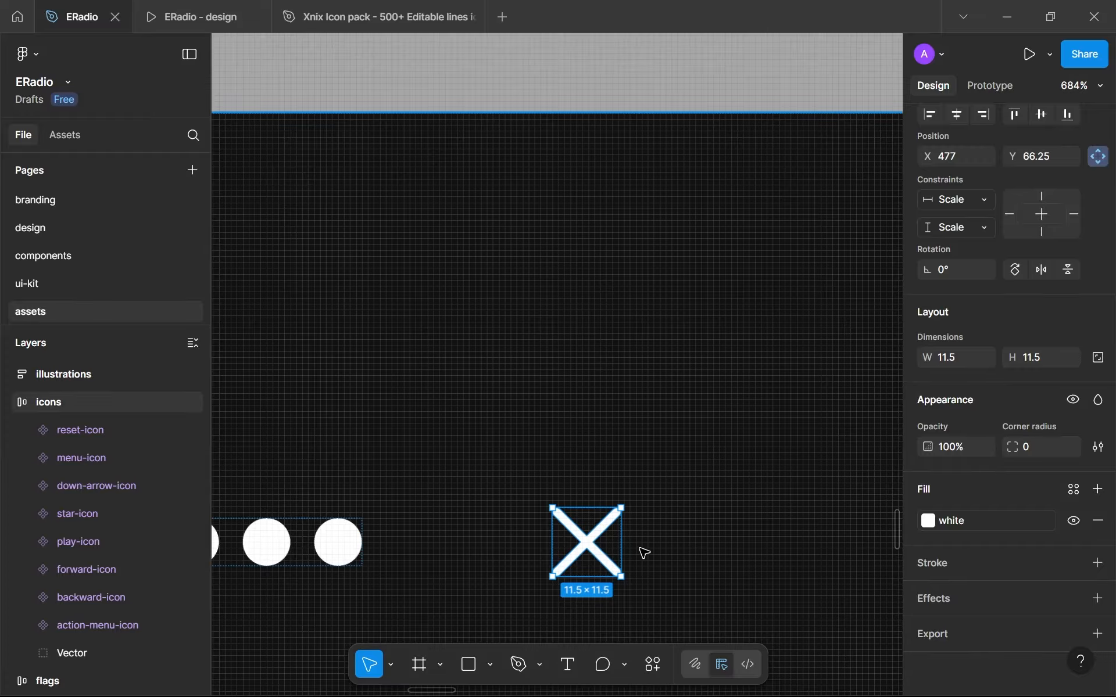
- Lock the outlined cross's aspect ratio and set its size to 16 × 16
click(1098, 358)
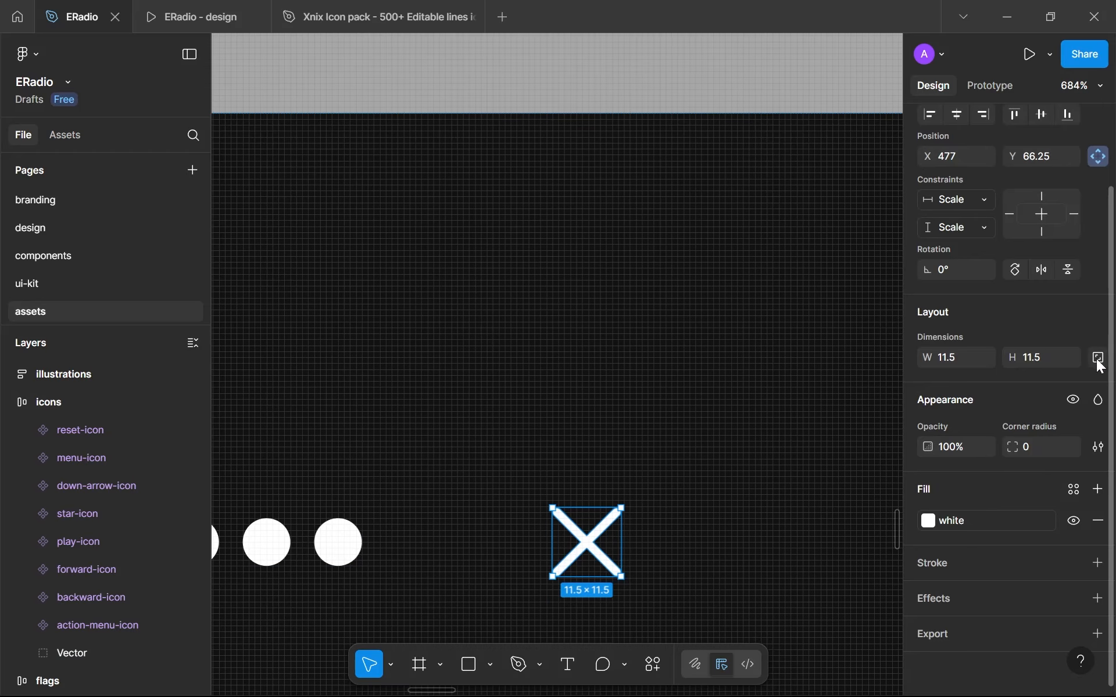
click(1027, 365)
text(16)
key(Return)
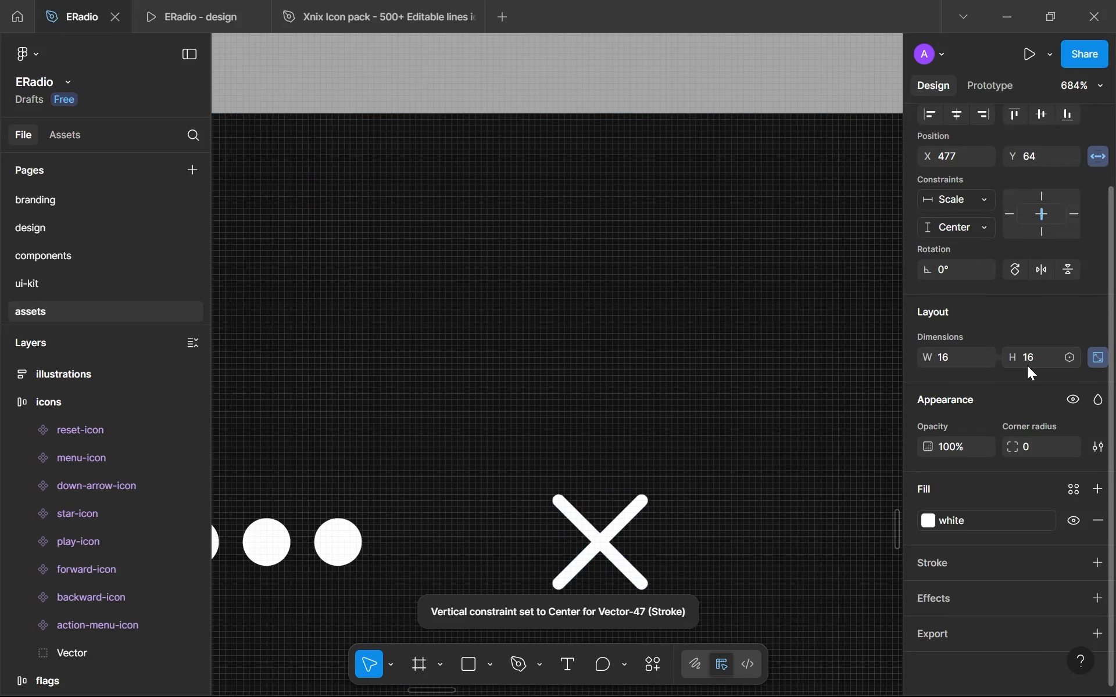
- Move the cross's outlined path out of its Vector group so it sits directly in the icons frame
scroll(750, 390, down, 4)
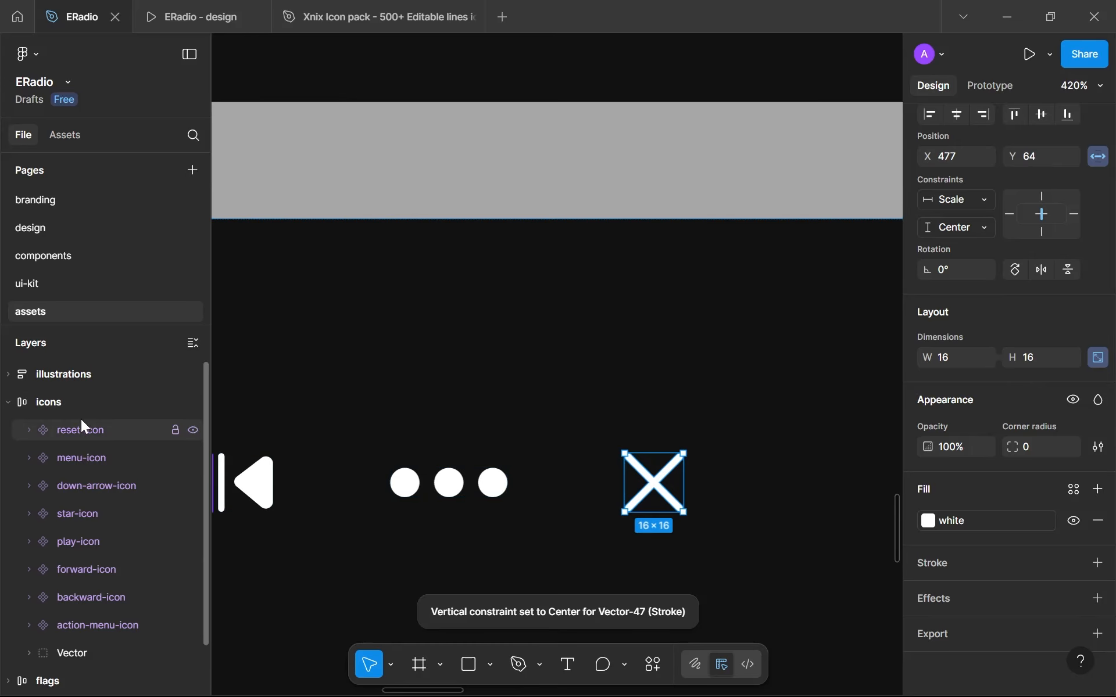
click(68, 653)
scroll(58, 610, down, 1)
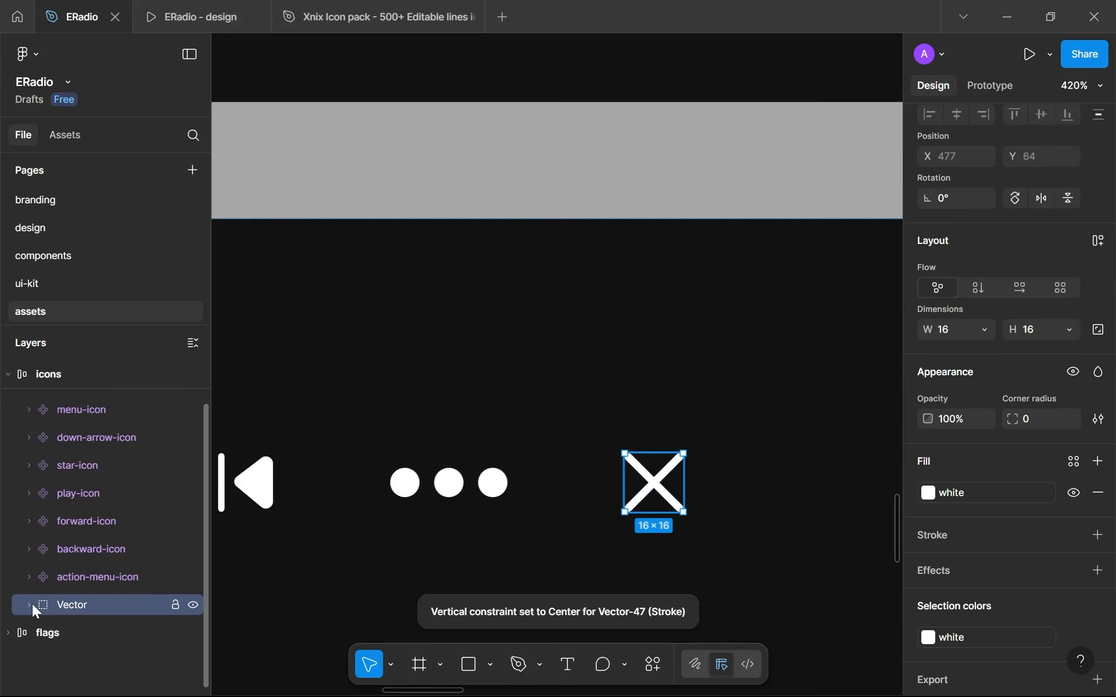
click(29, 605)
mouse_move(84, 633)
mouse_down()
mouse_move(83, 581)
mouse_move(98, 619)
mouse_up()
- Rename the cross path close-icon and turn it into a component
double_click(92, 609)
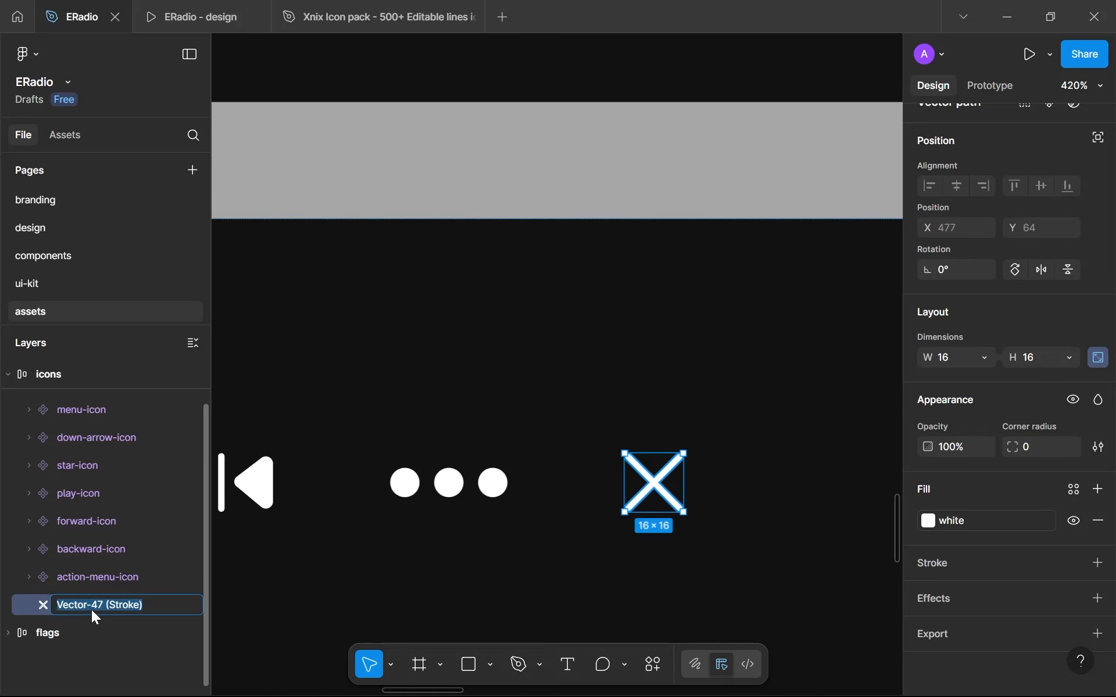
text(close-icon)
key(Return)
scroll(1041, 163, up, 1)
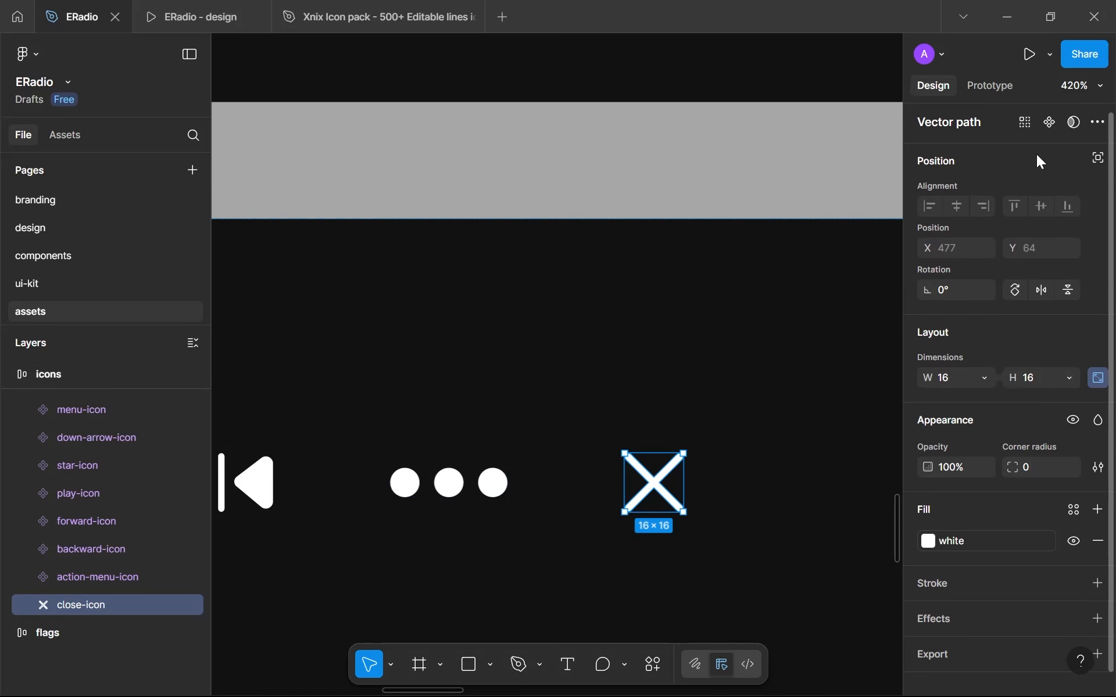
click(1049, 123)
- On the components page, replace the menu-icon in the opened navbar variant's menu-toggle with the close-icon
click(36, 257)
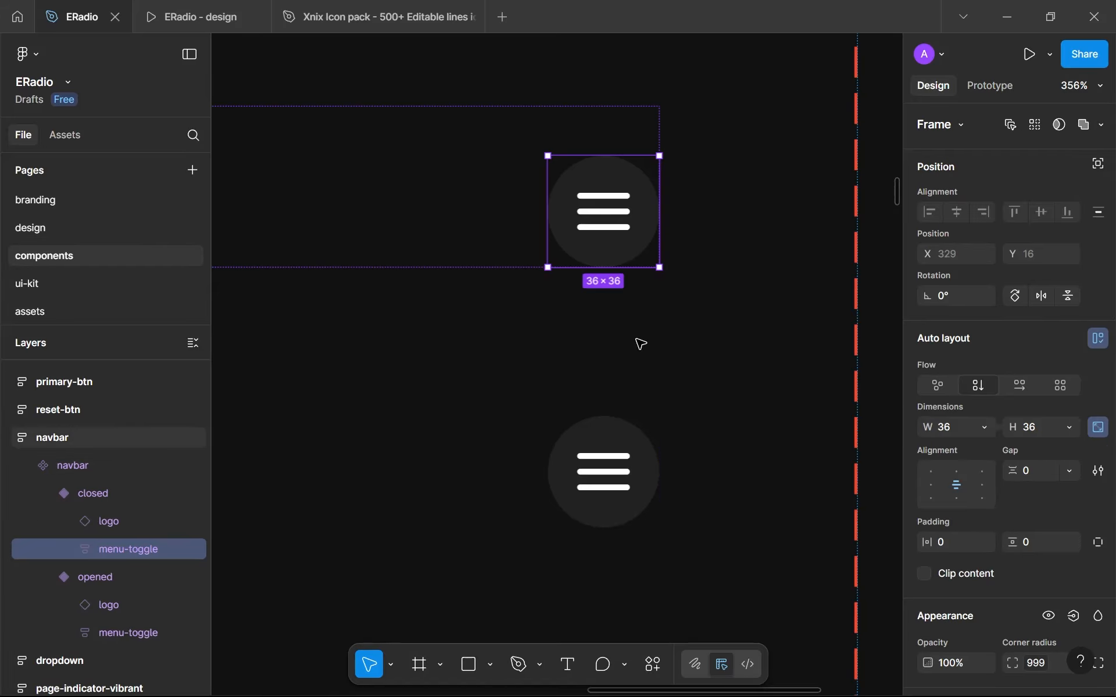
scroll(623, 429, down, 5)
scroll(618, 436, up, 4)
click(619, 429)
click(620, 429)
click(620, 429)
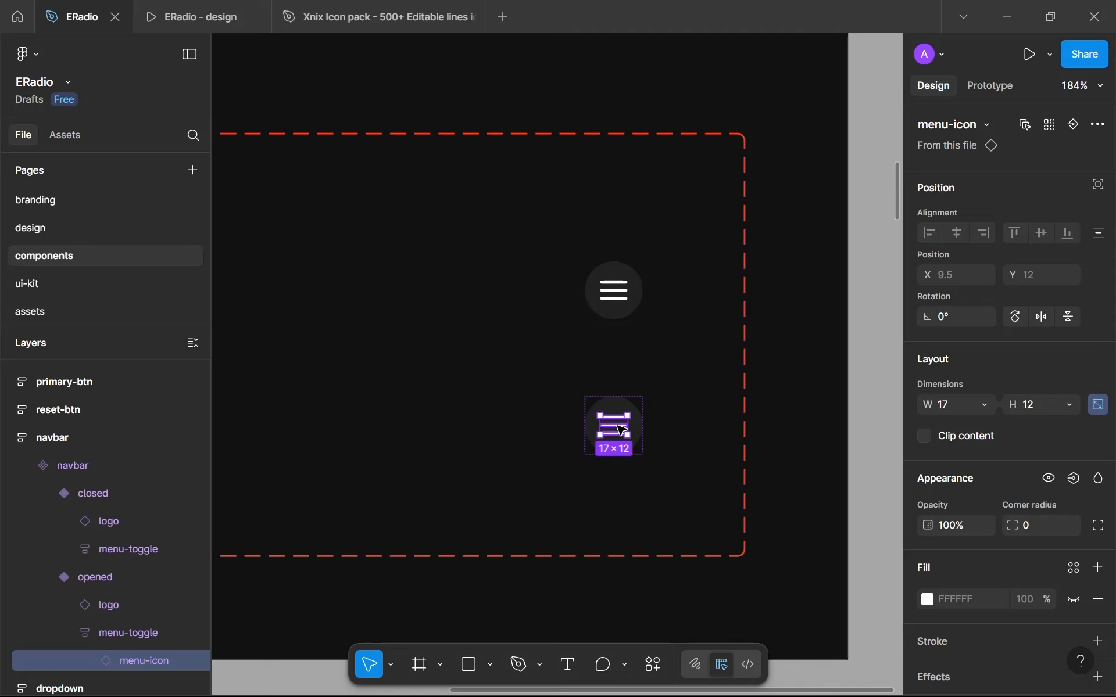
key(ctrl+shift+r)
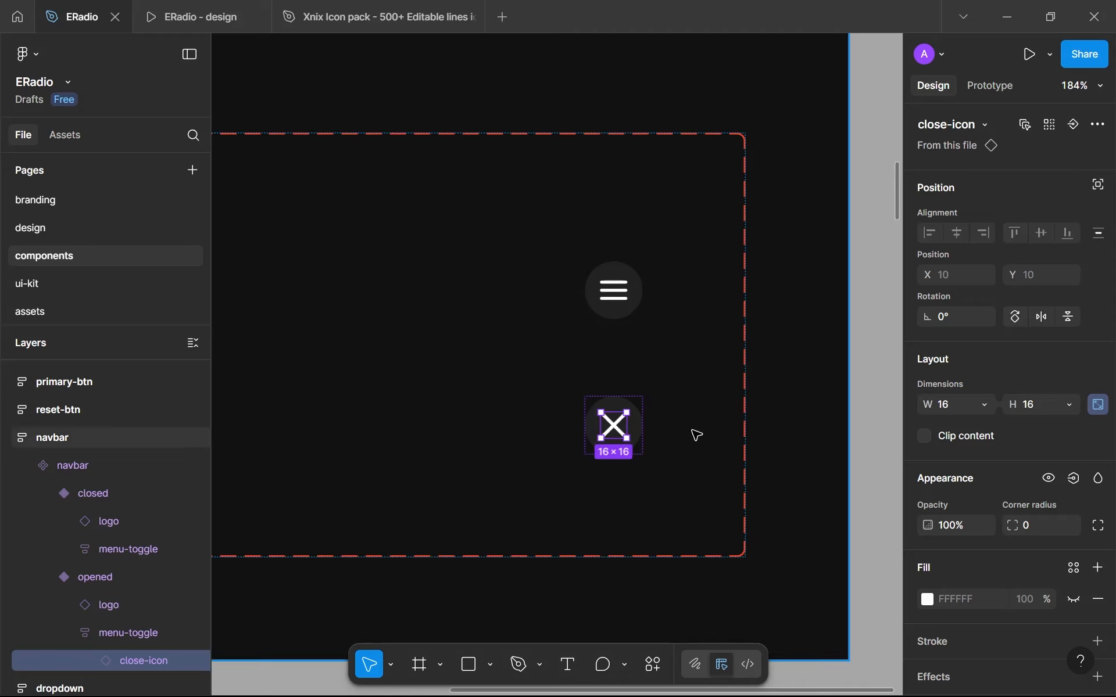
- Review the updated navbar component set and open the design page to check the nav-menu screen
click(843, 397)
scroll(838, 391, down, 5)
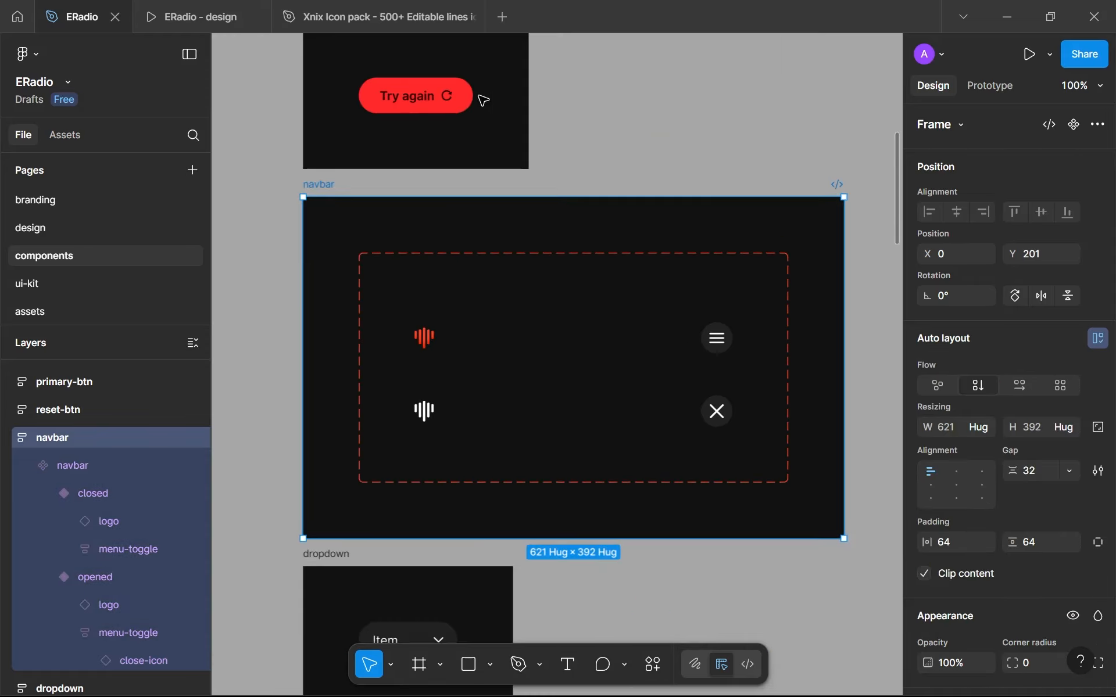
click(50, 227)
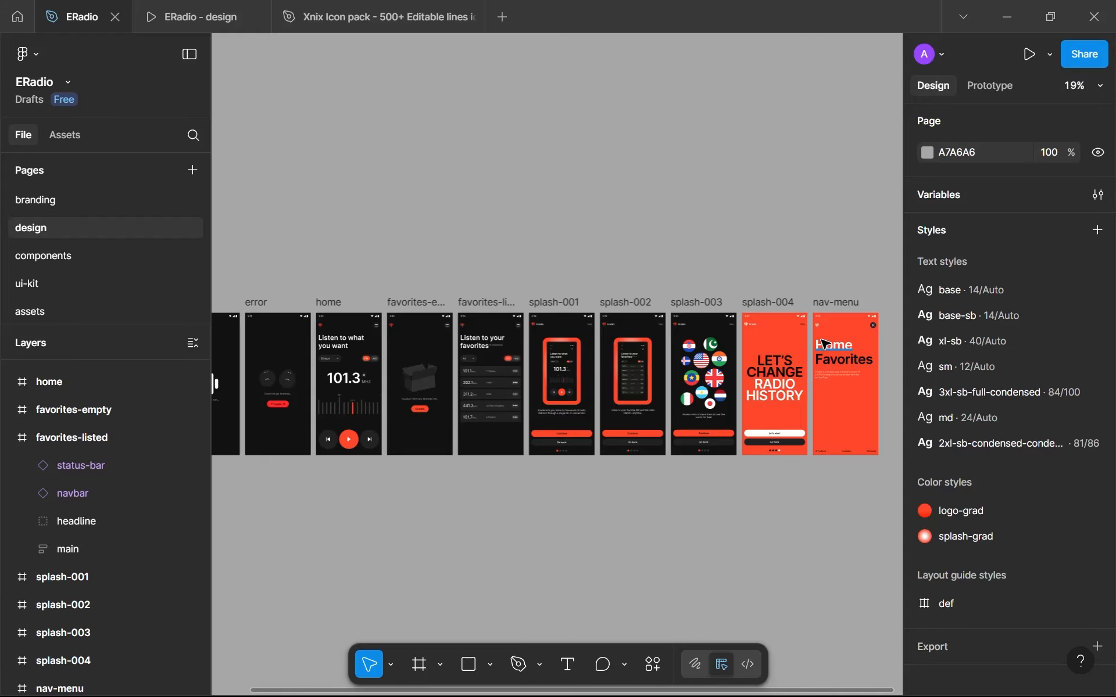
- Check the nav-menu screen on the design page and in the prototype preview, then return to the design file
scroll(604, 365, up, 2)
scroll(650, 354, up, 8)
scroll(693, 306, down, 5)
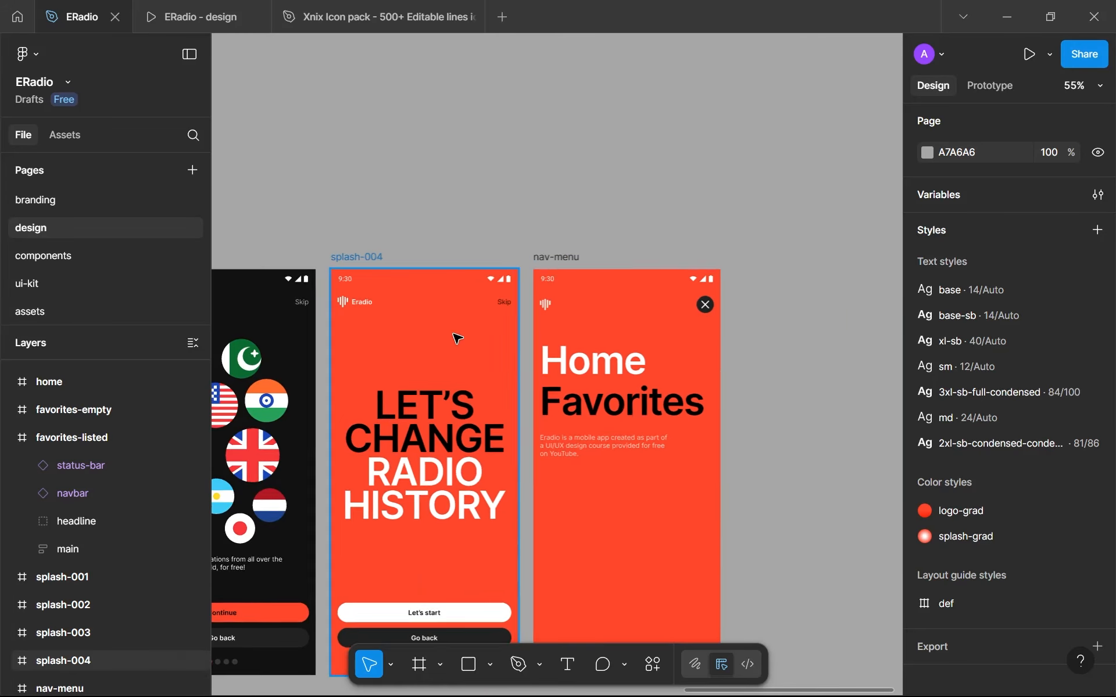
click(229, 17)
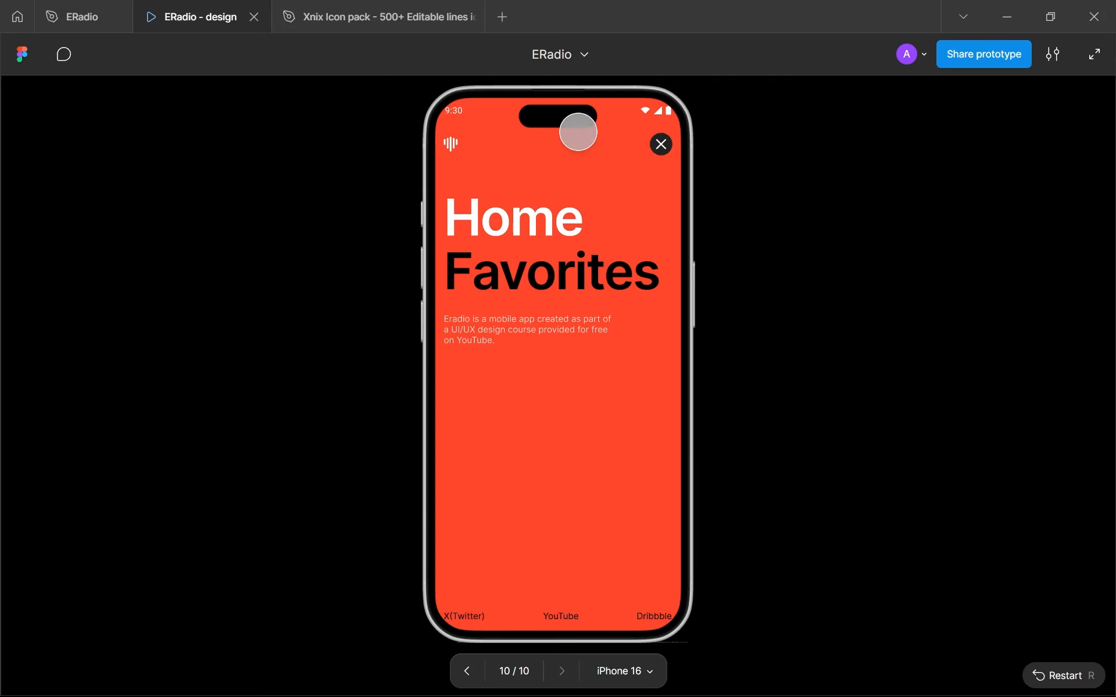
click(73, 8)
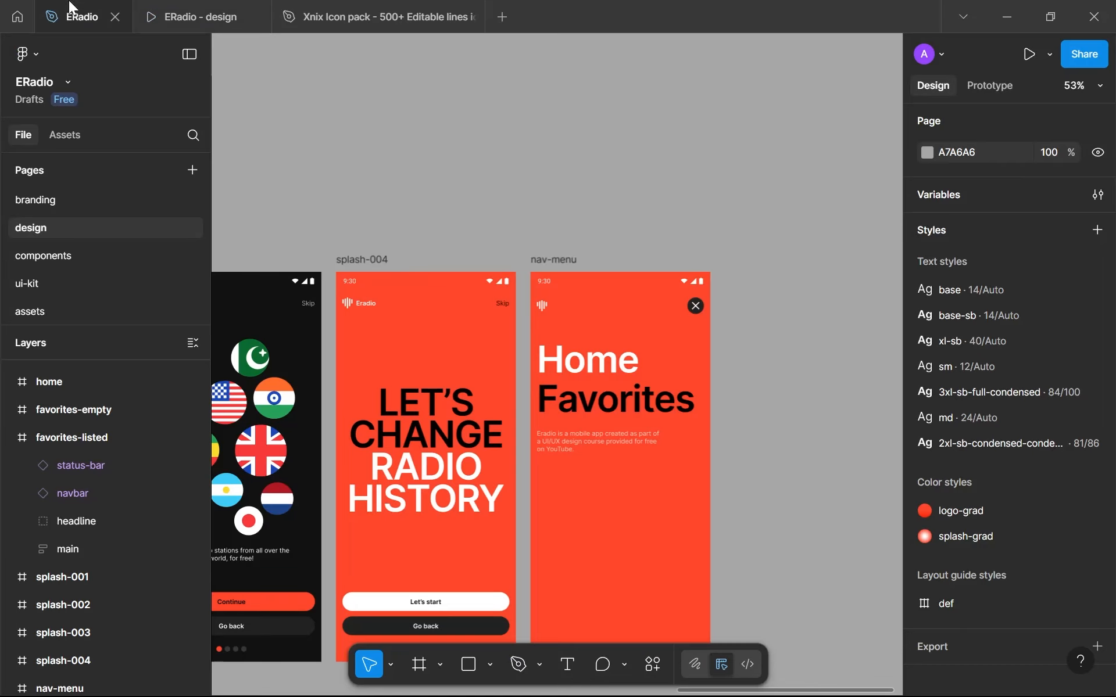
- Review the app screens on the design page from loading and error through home, favorites and splash to nav-menu
scroll(448, 232, down, 10)
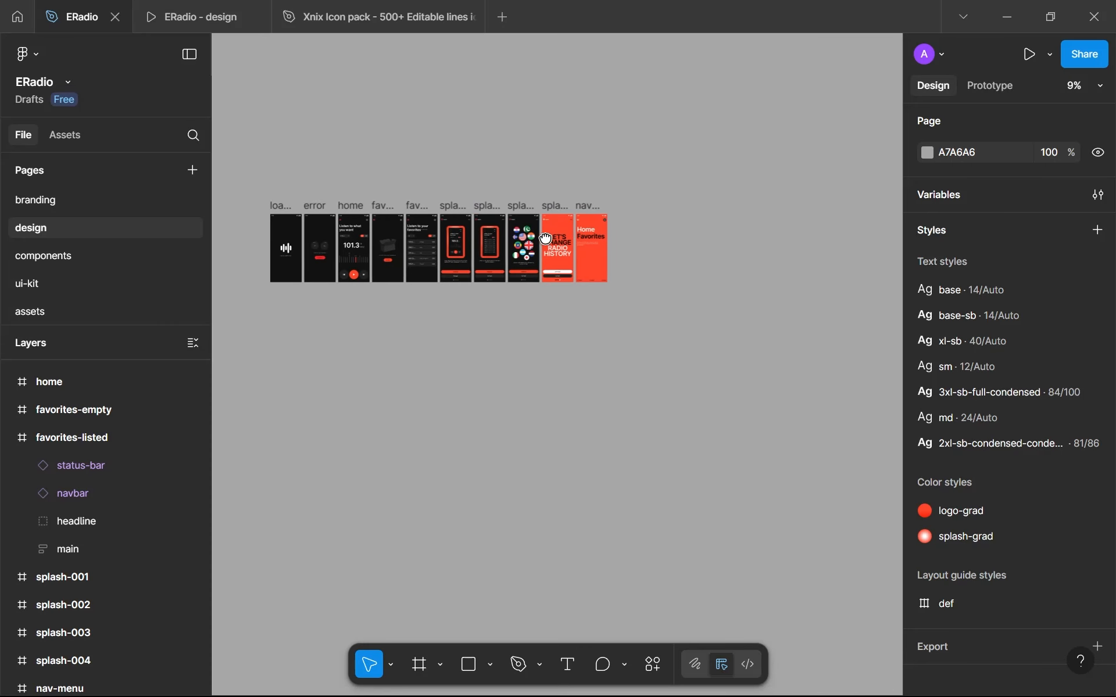
scroll(586, 247, up, 4)
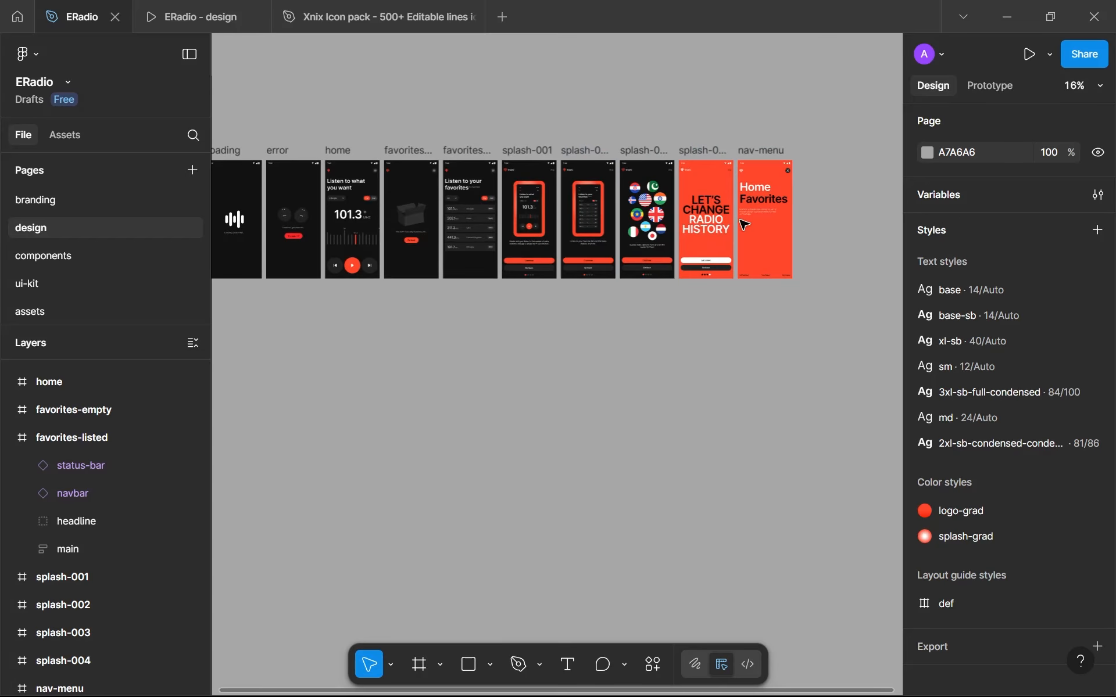
scroll(560, 299, left, 3)
scroll(459, 276, up, 5)
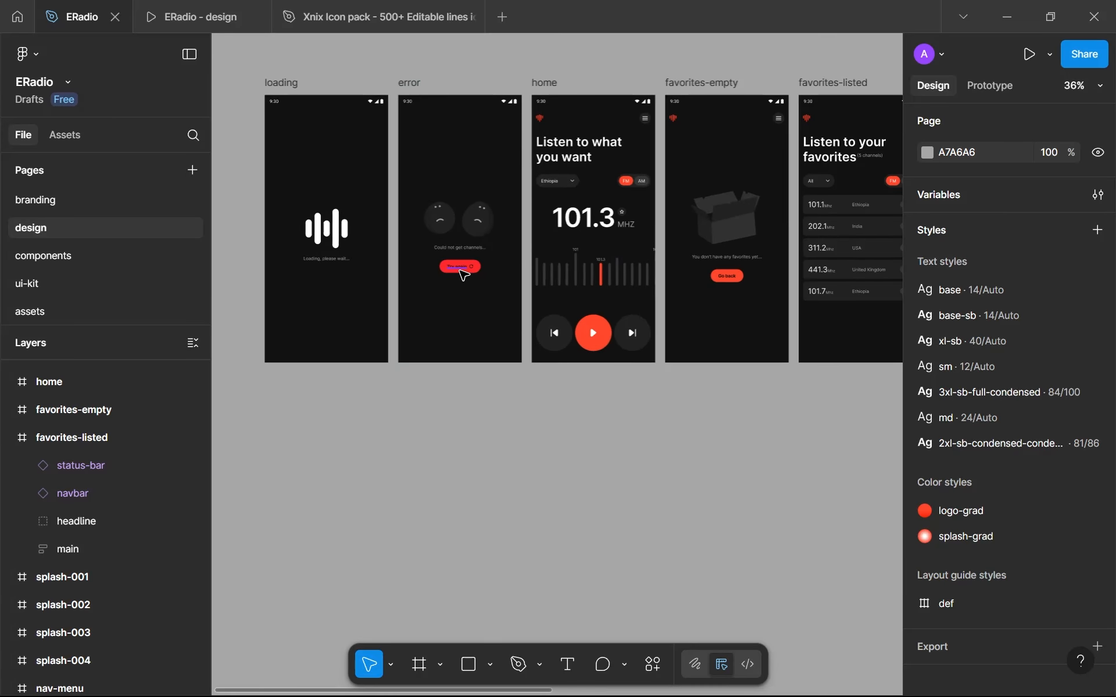
scroll(464, 275, up, 3)
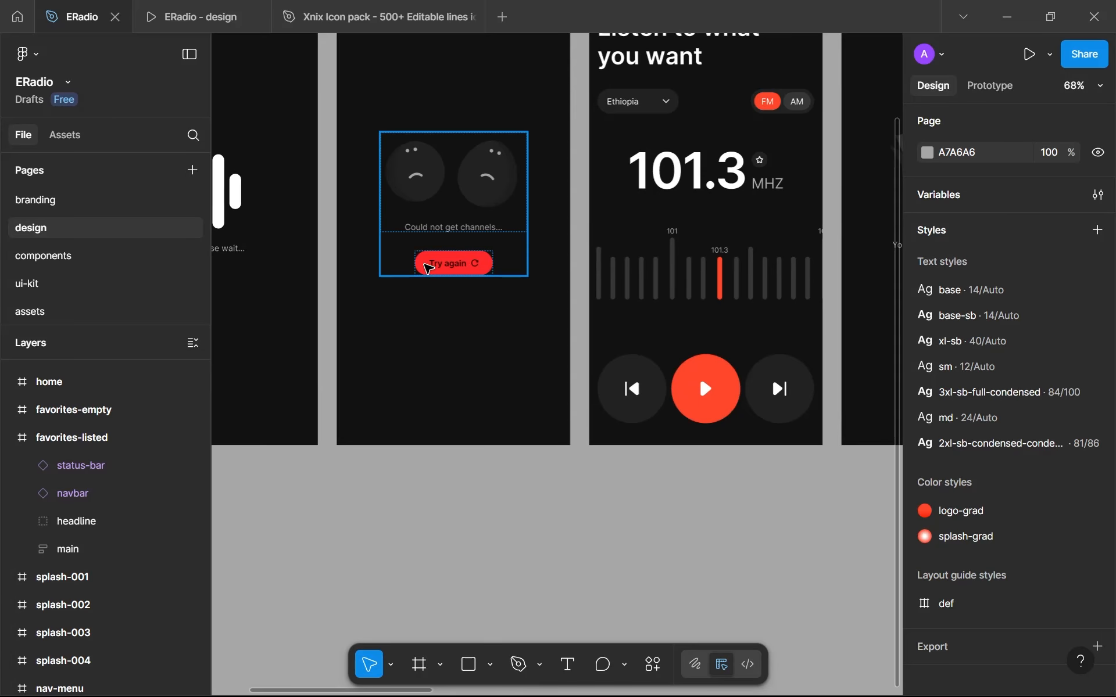
scroll(588, 142, down, 5)
scroll(635, 169, up, 4)
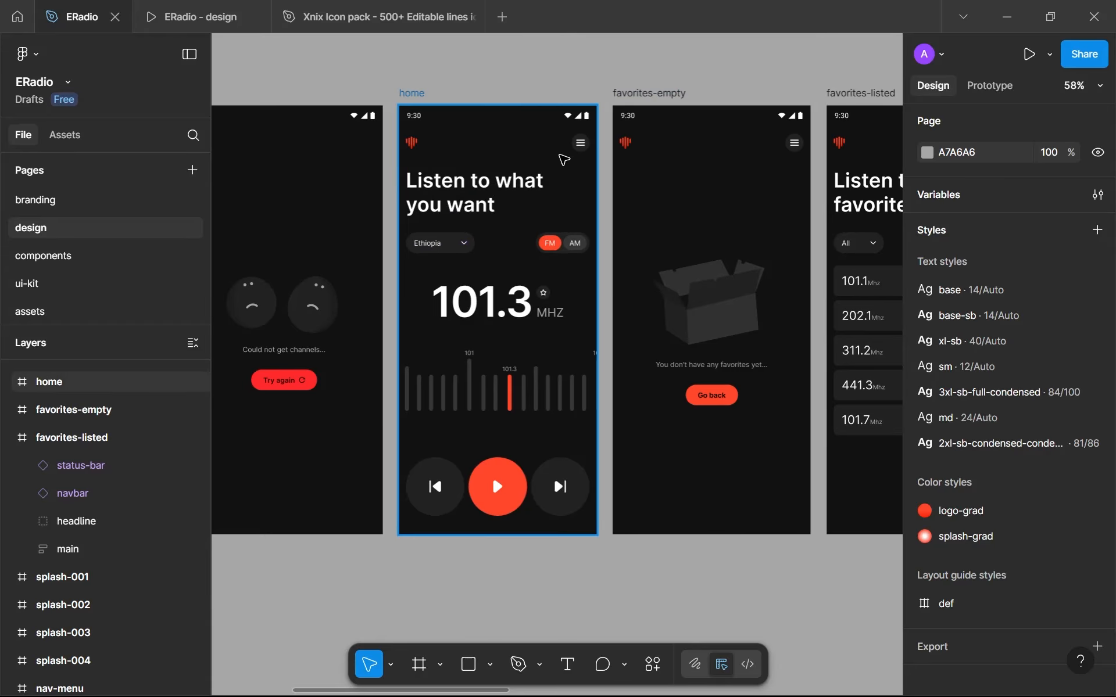
scroll(575, 151, up, 5)
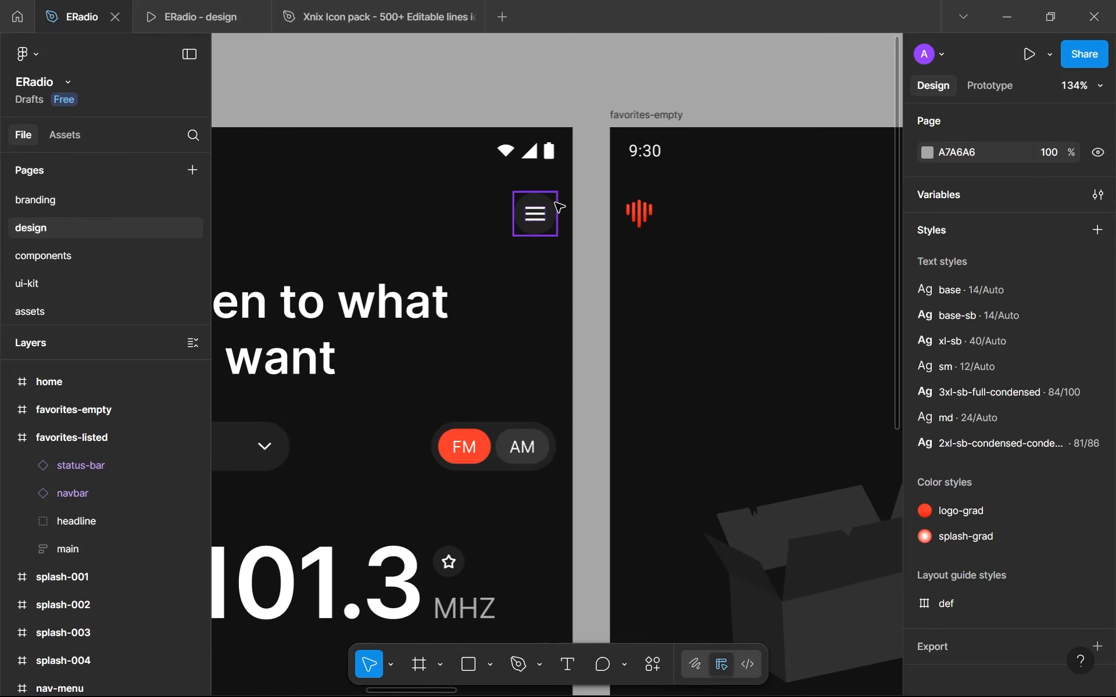
scroll(549, 226, down, 3)
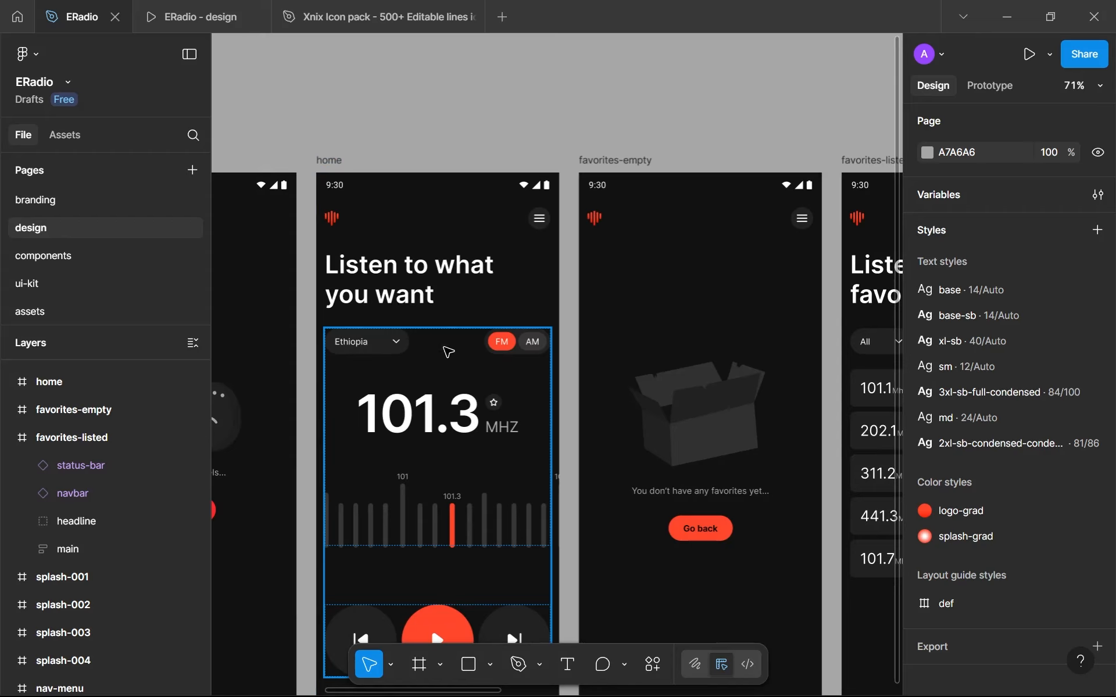
scroll(398, 356, down, 5)
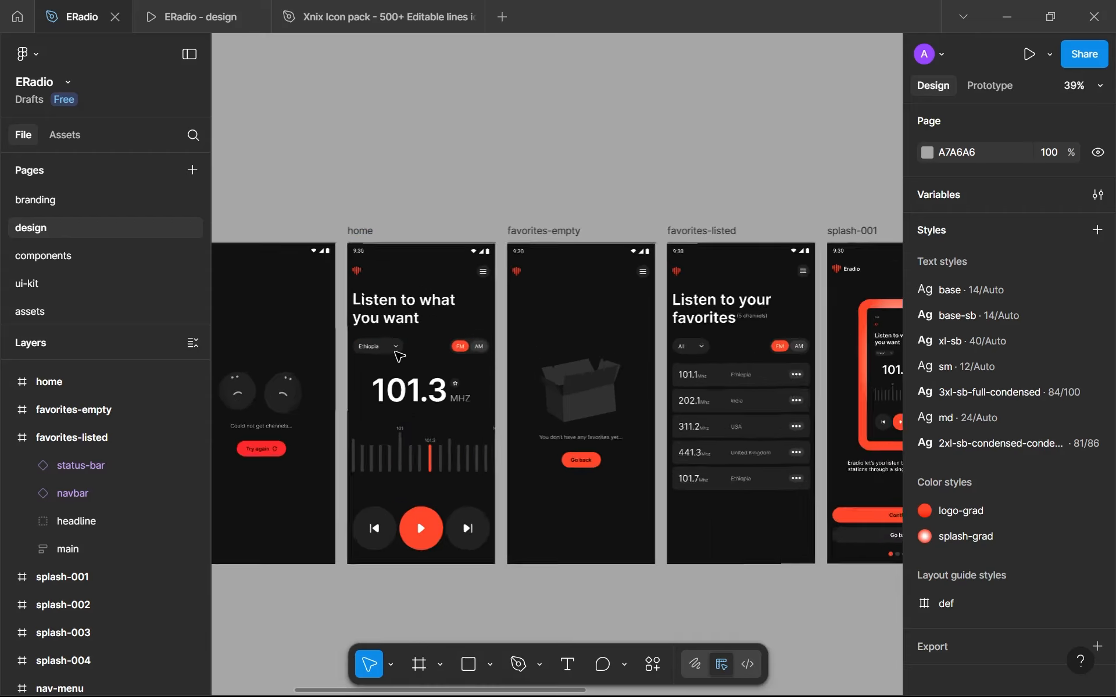
scroll(396, 351, up, 3)
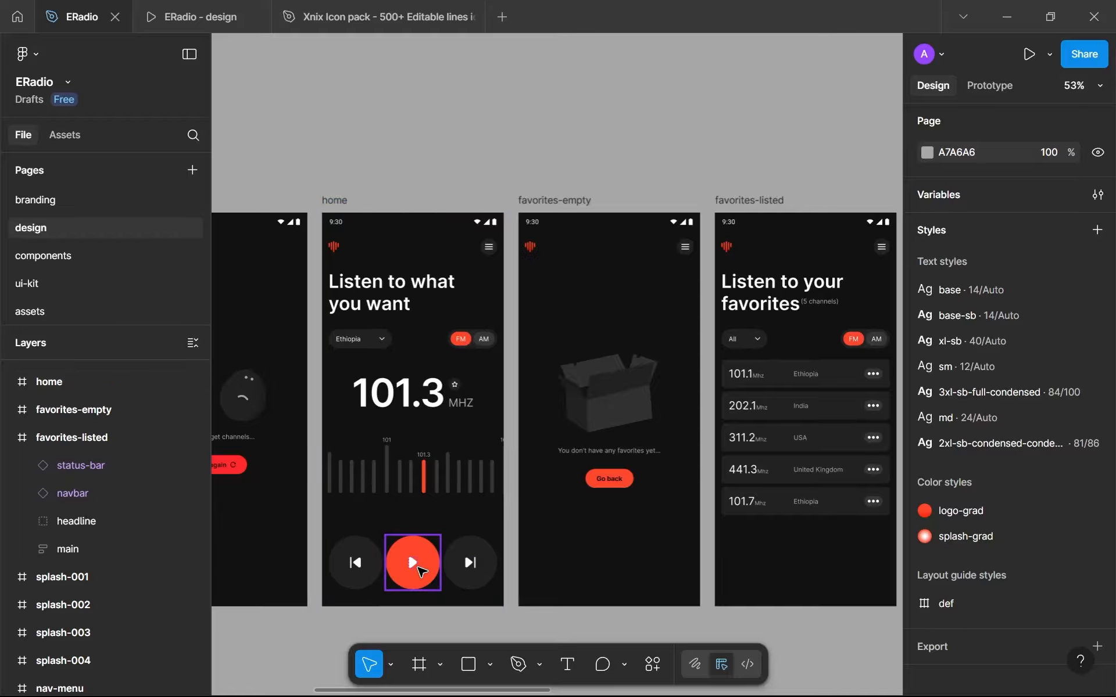
scroll(685, 451, down, 5)
scroll(685, 448, up, 4)
scroll(555, 454, down, 4)
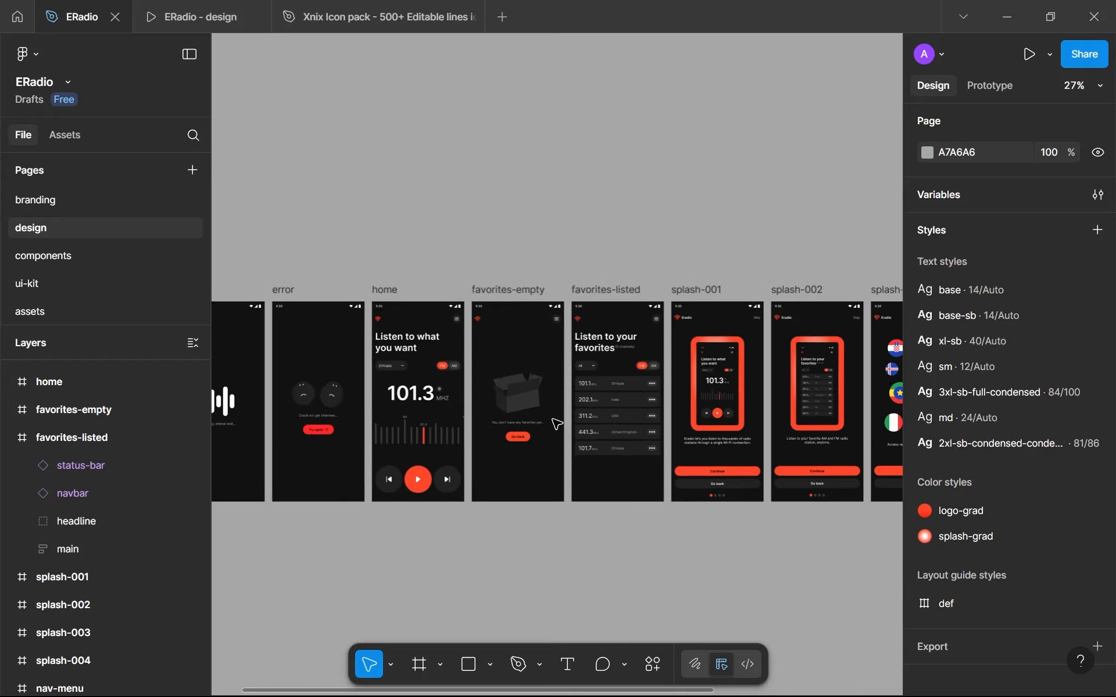
drag(553, 420, 532, 422)
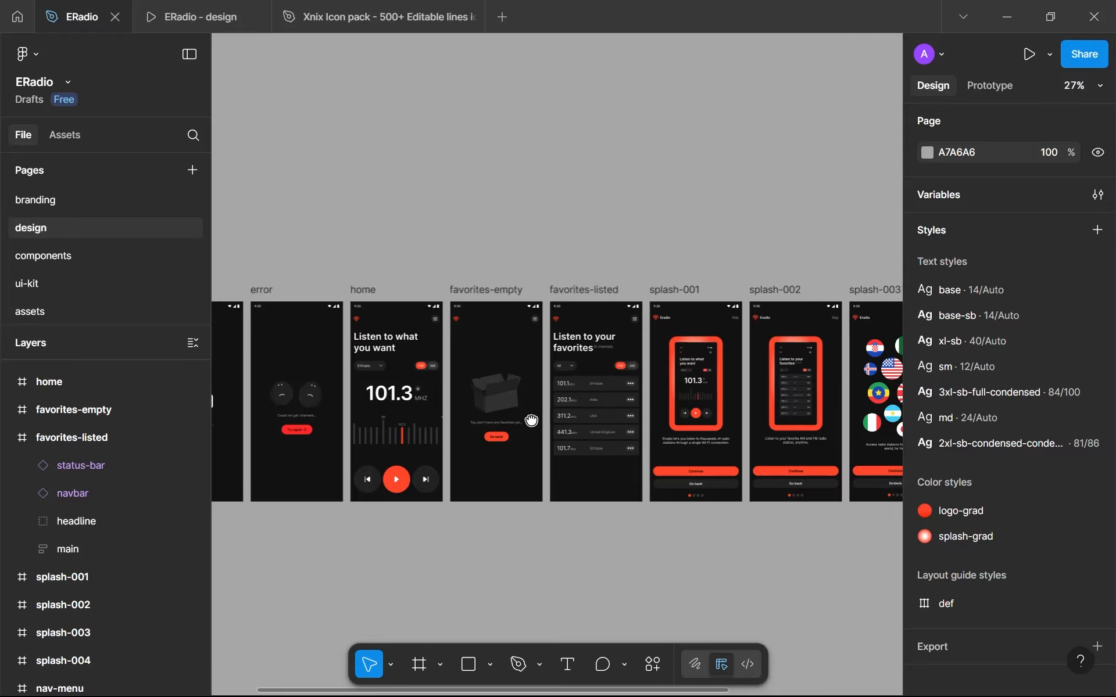
scroll(532, 421, down, 3)
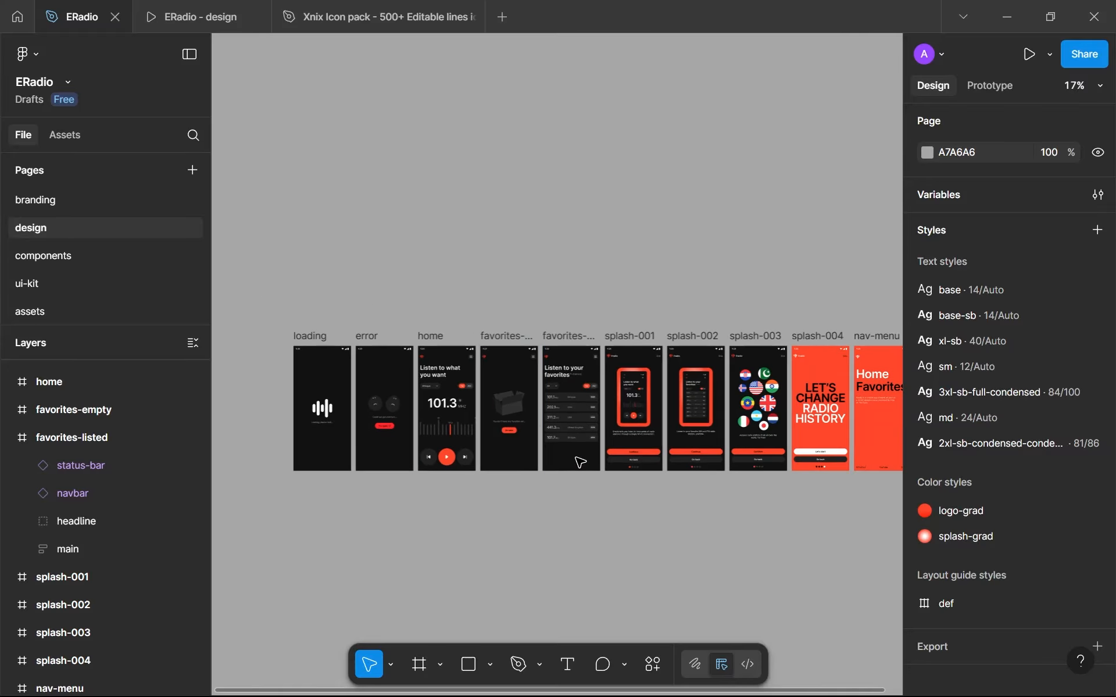
scroll(755, 378, up, 6)
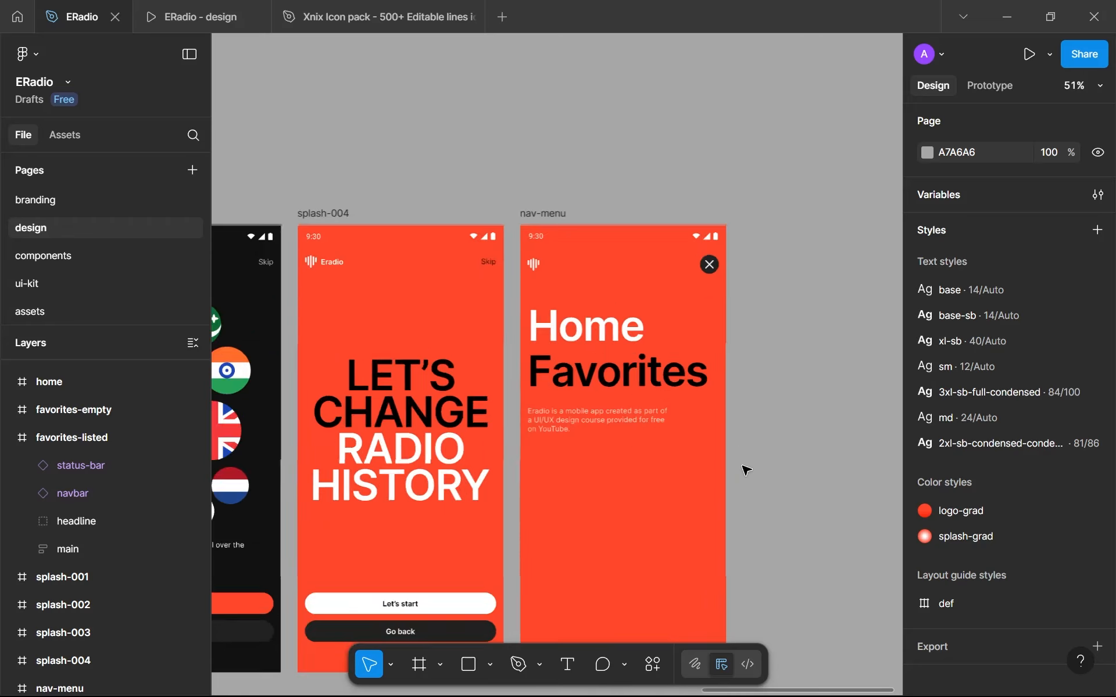
scroll(746, 469, up, 3)
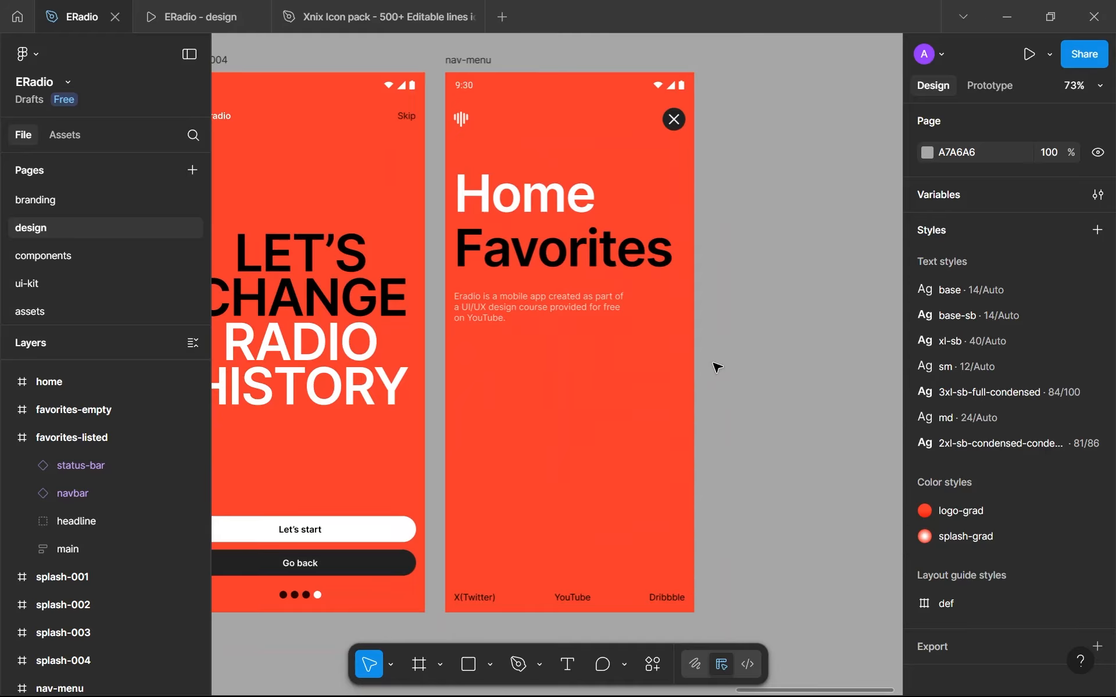